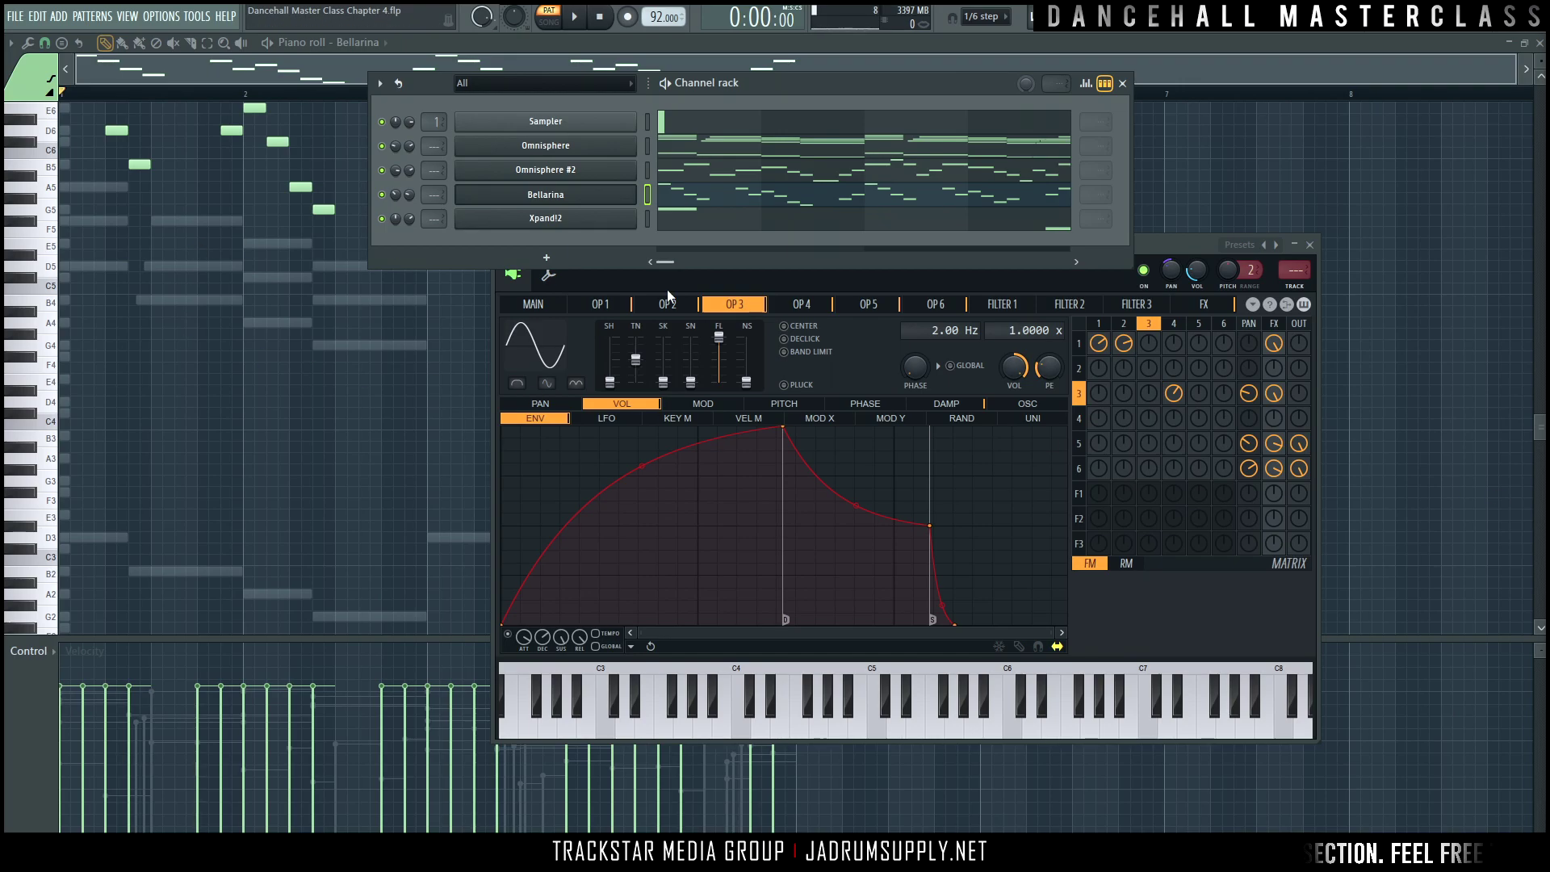
Step: Add a new Xpand!2 instrument channel from the Air Music Technology plugins
left_click(586, 240)
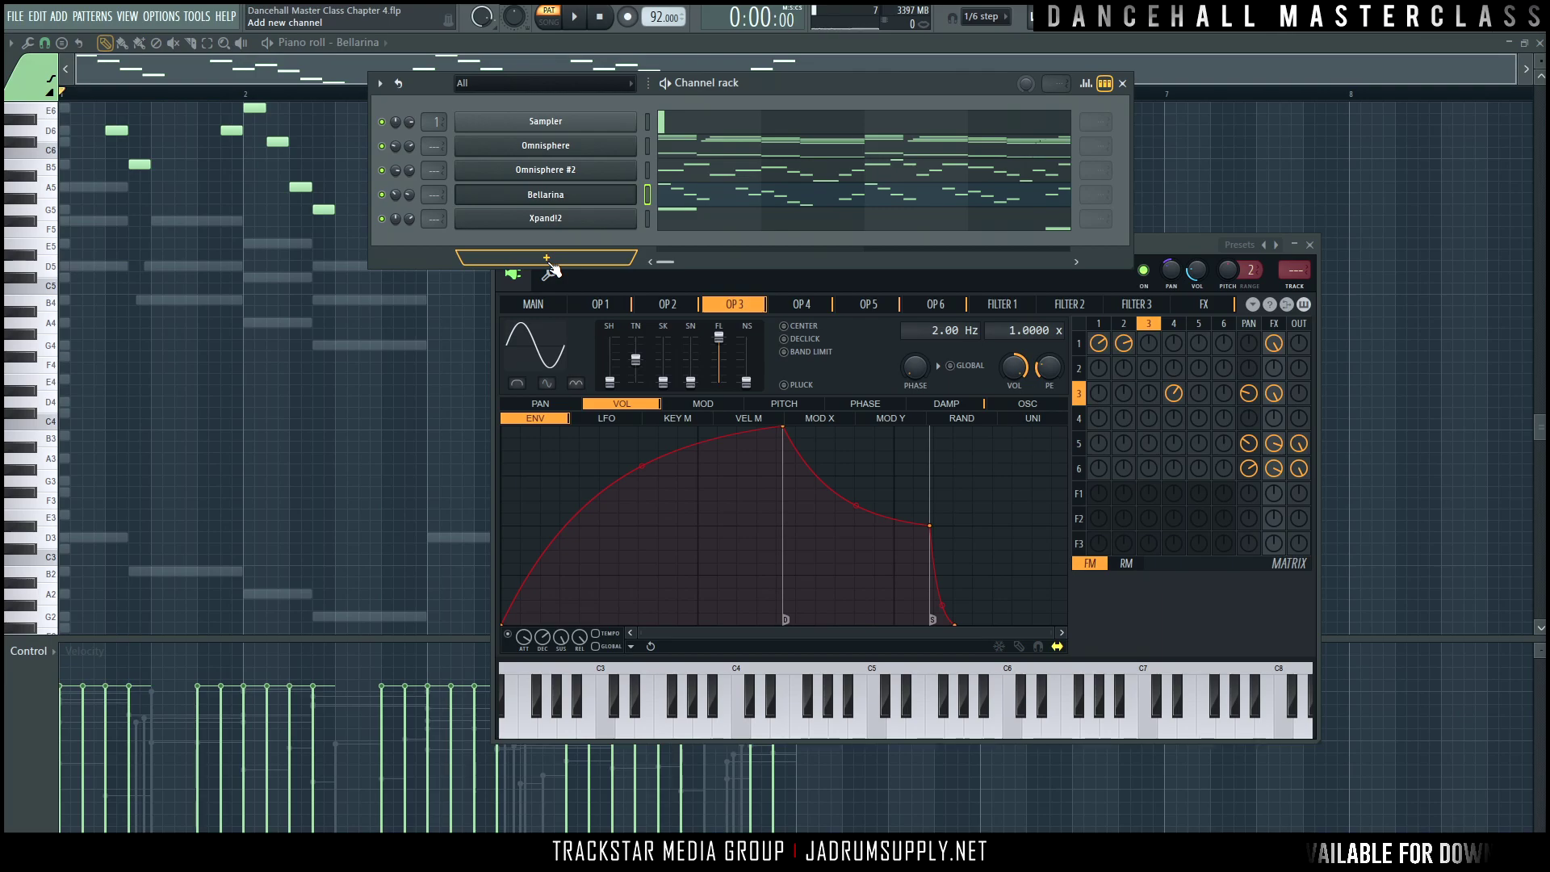
left_click(549, 260)
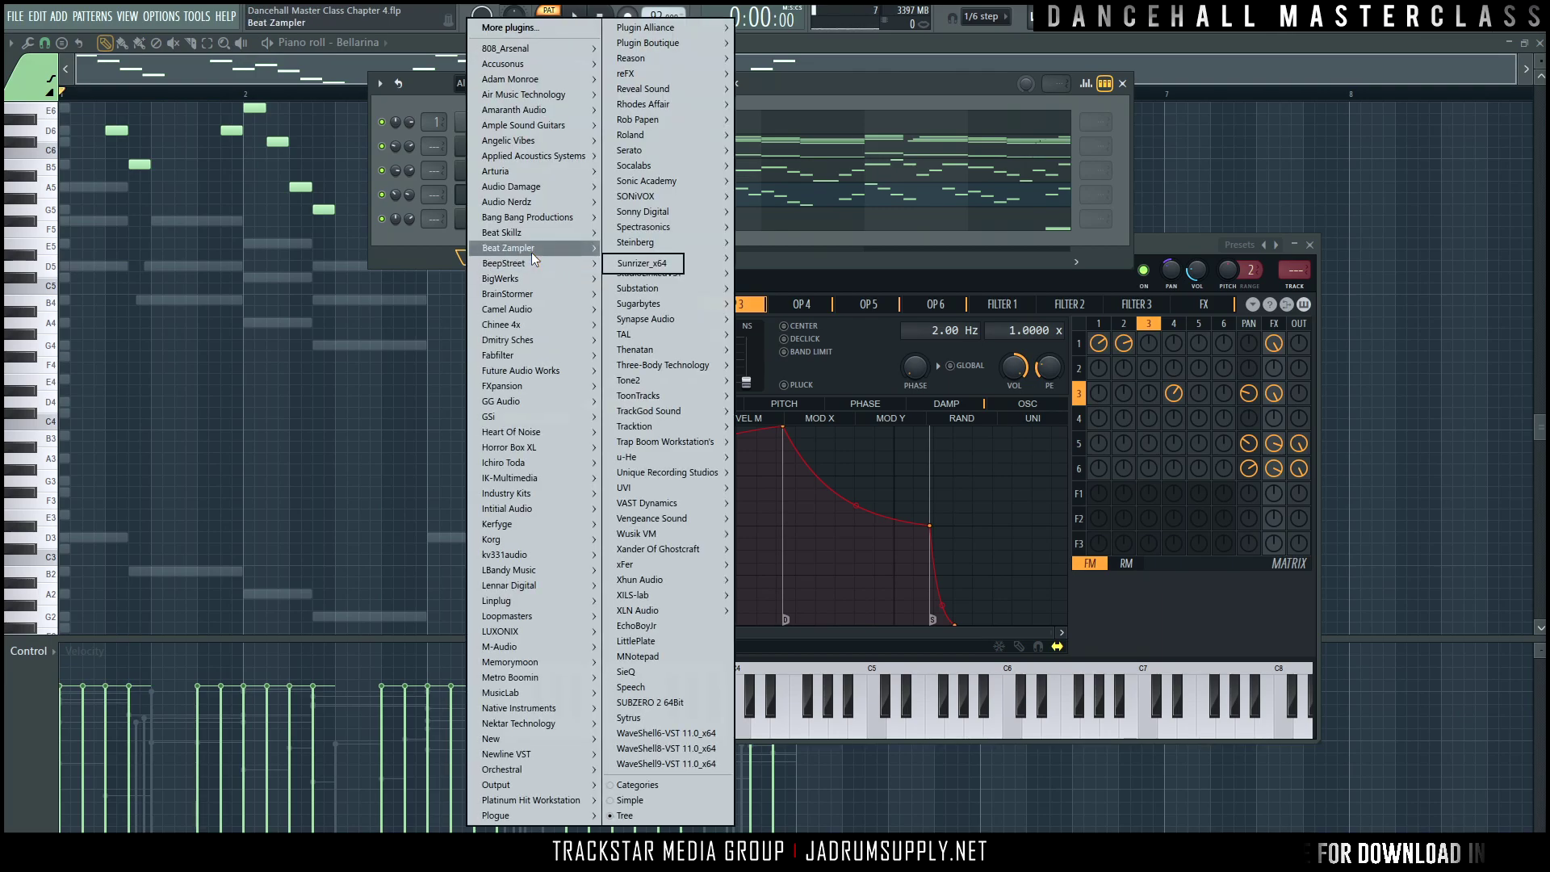
mouse_move(573, 92)
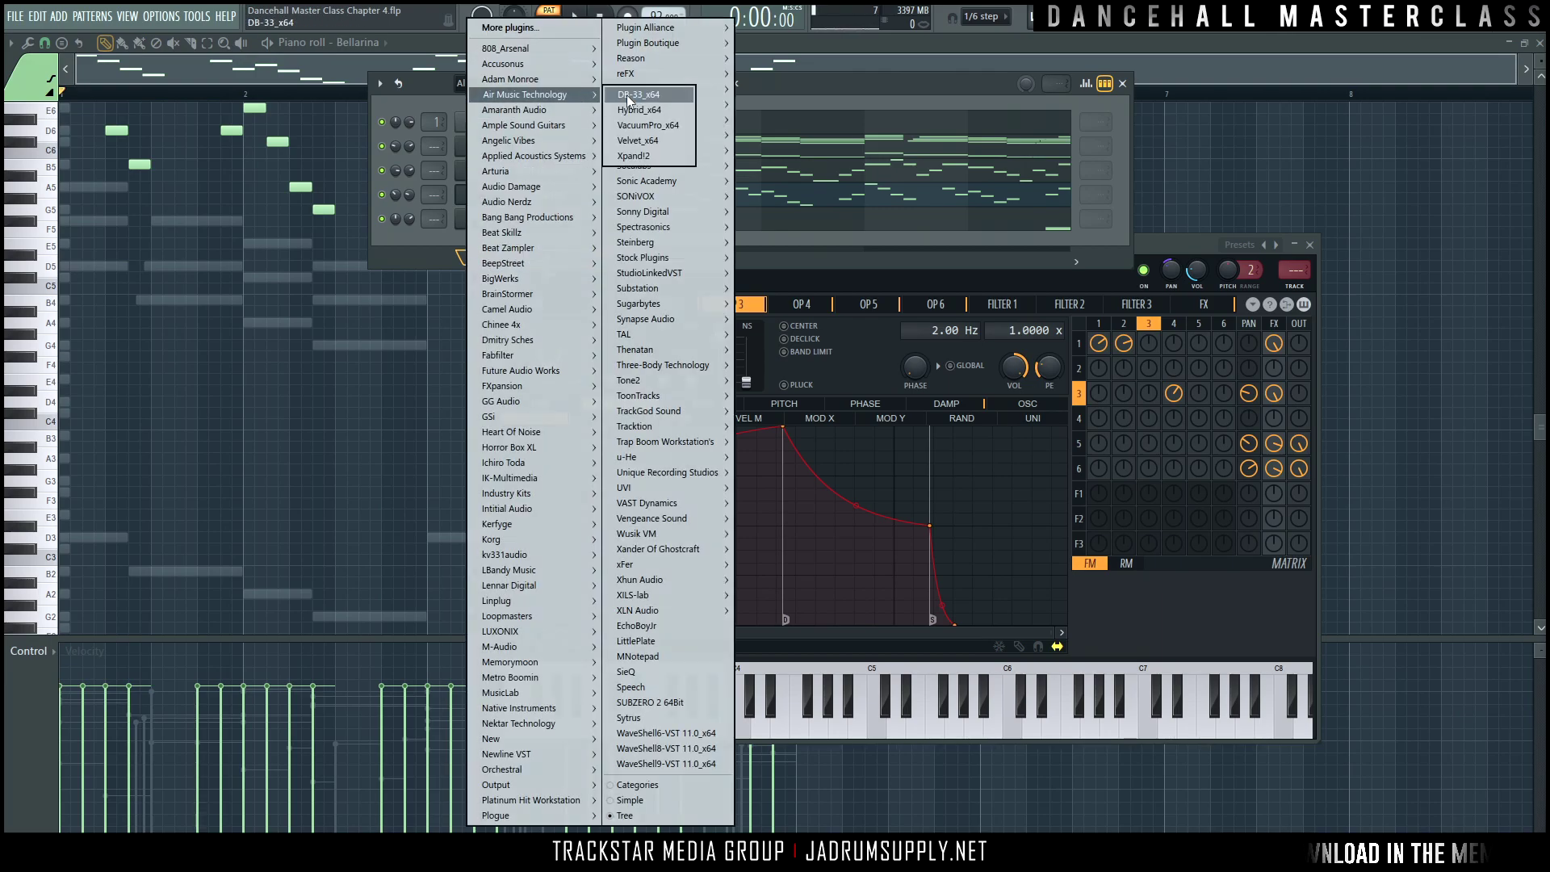
left_click(660, 153)
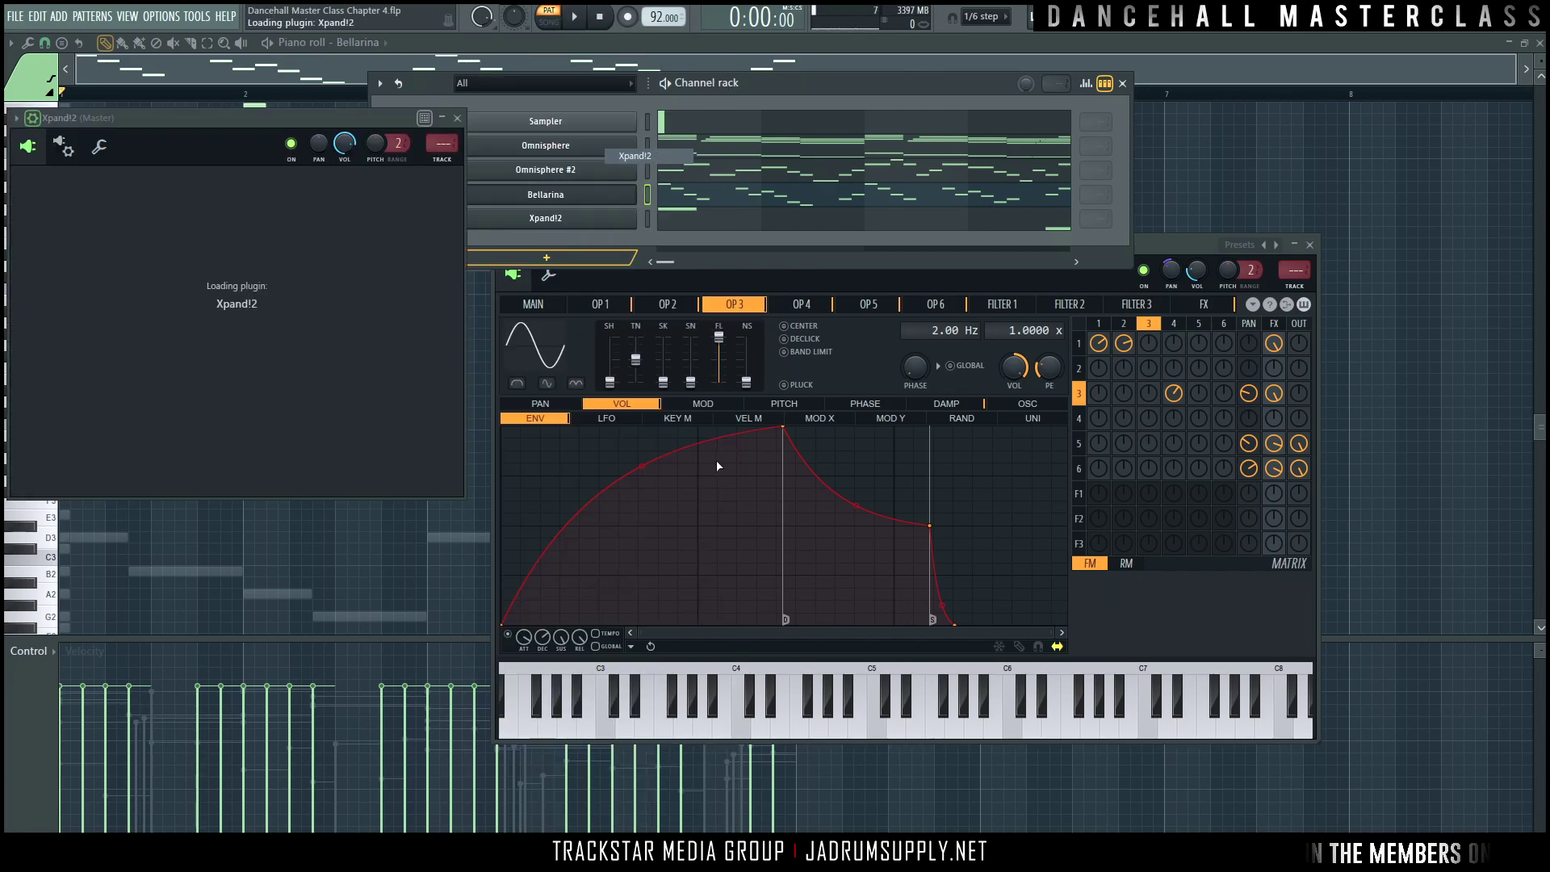
Step: Load the Spiccato Strings Up + Down+ patch from 014 Strings into part A of the new Xpand!2
left_click(124, 302)
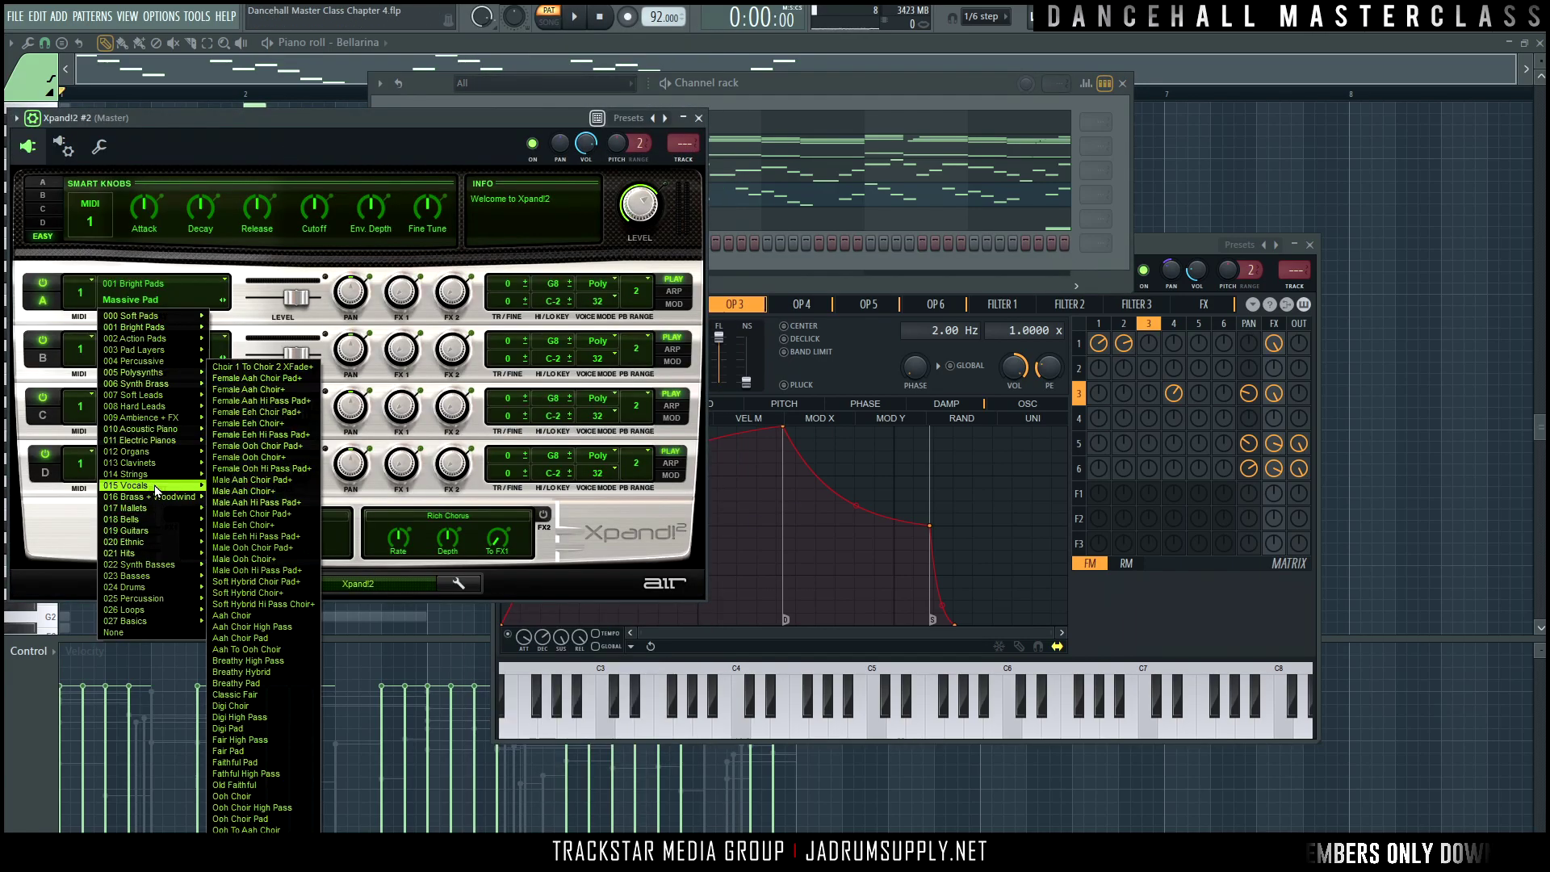
mouse_move(167, 474)
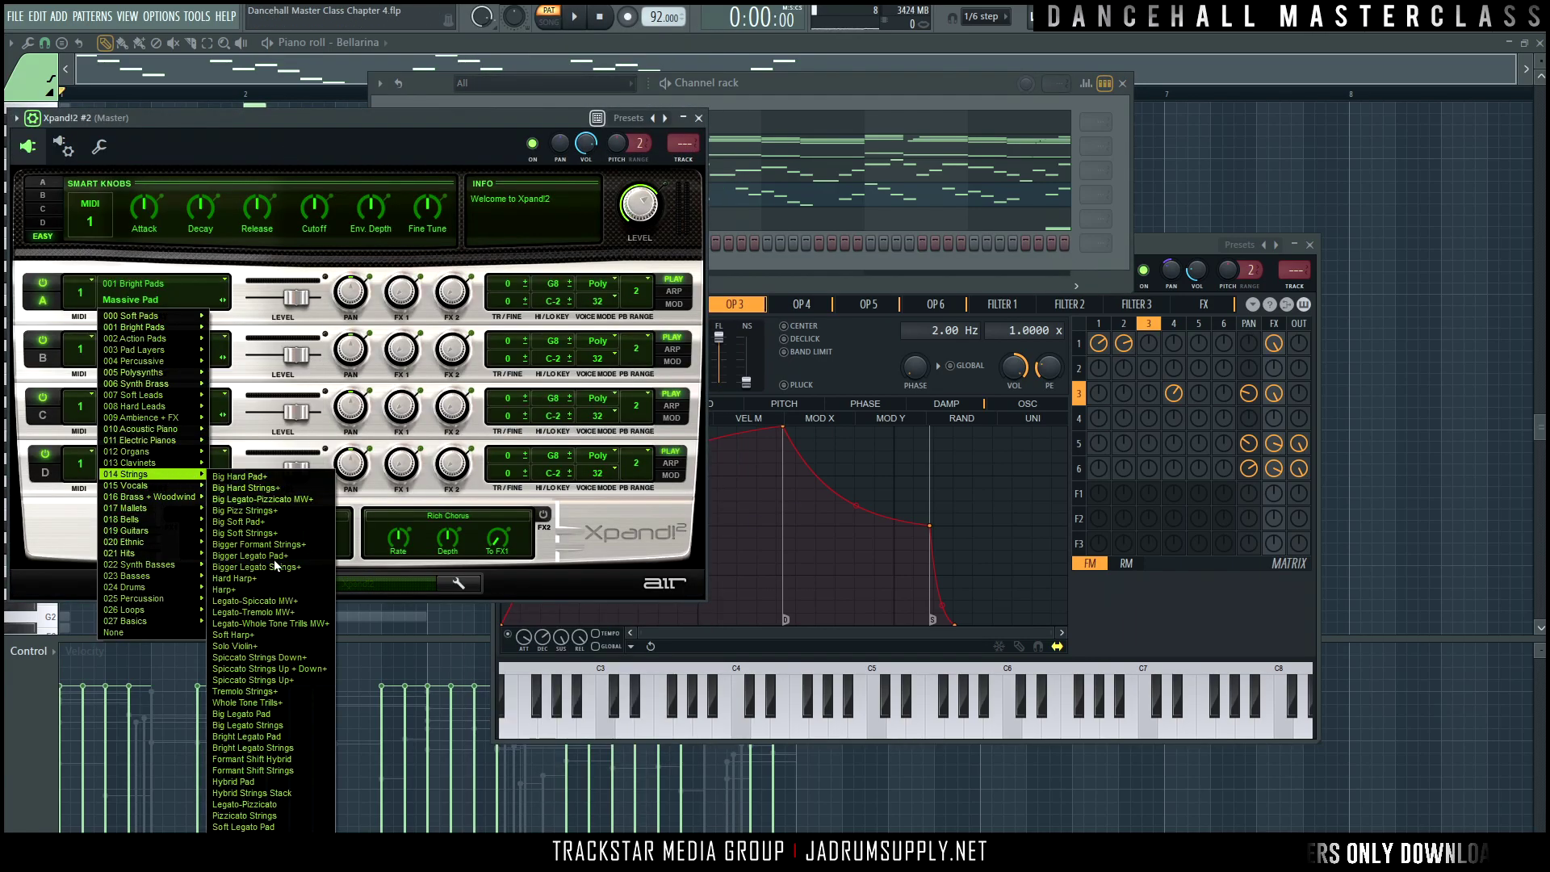
left_click(284, 669)
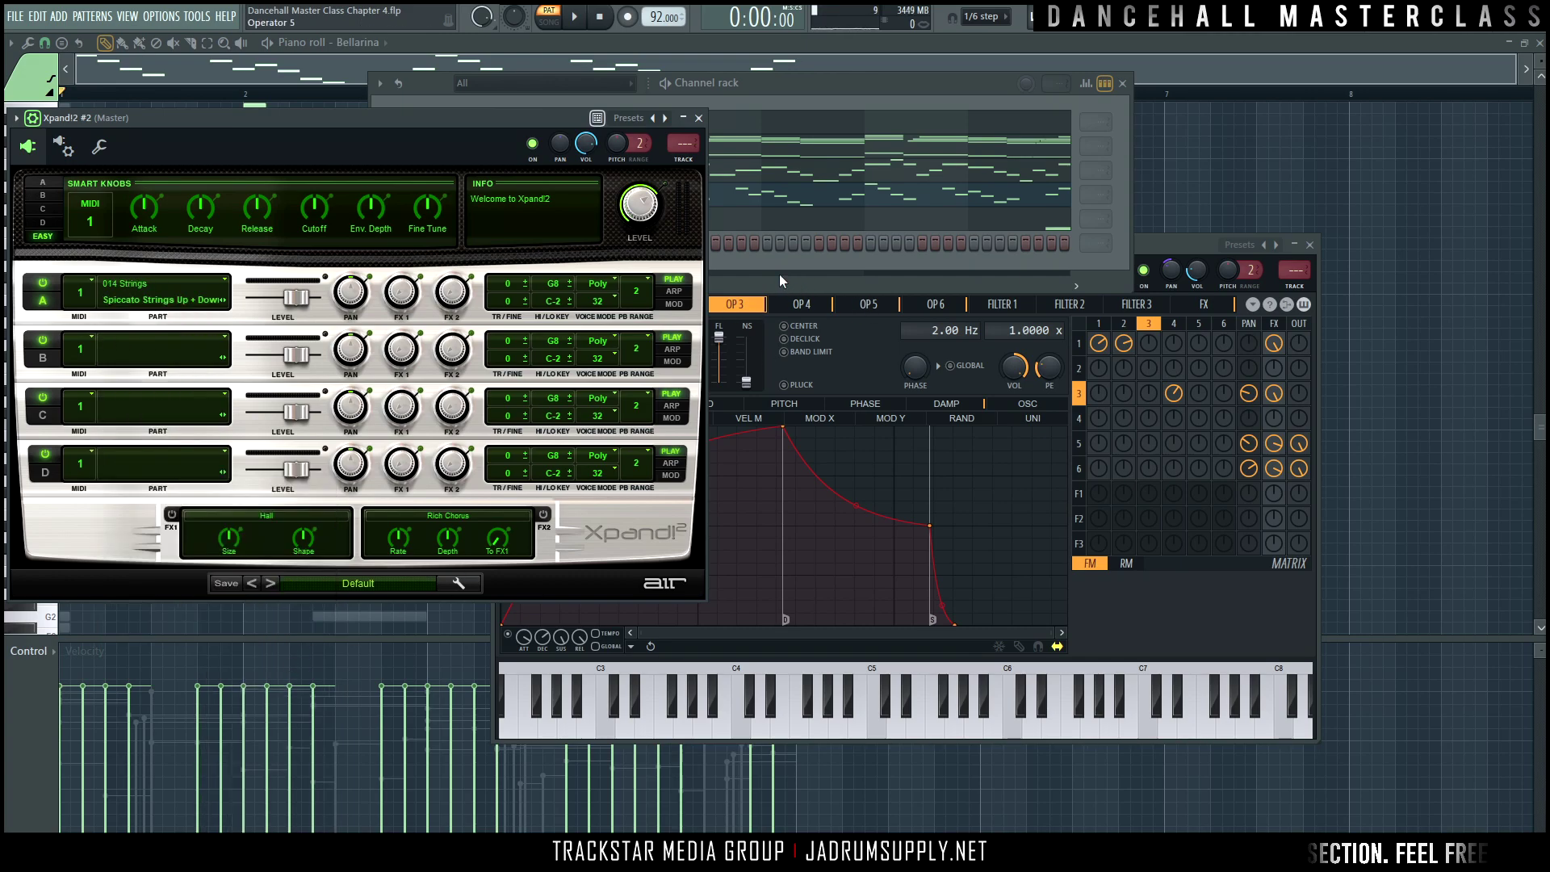
Step: Open the piano roll of the Xpand!2 #2 channel
left_click(736, 274)
left_click_drag(410, 243, 410, 267)
right_click(565, 243)
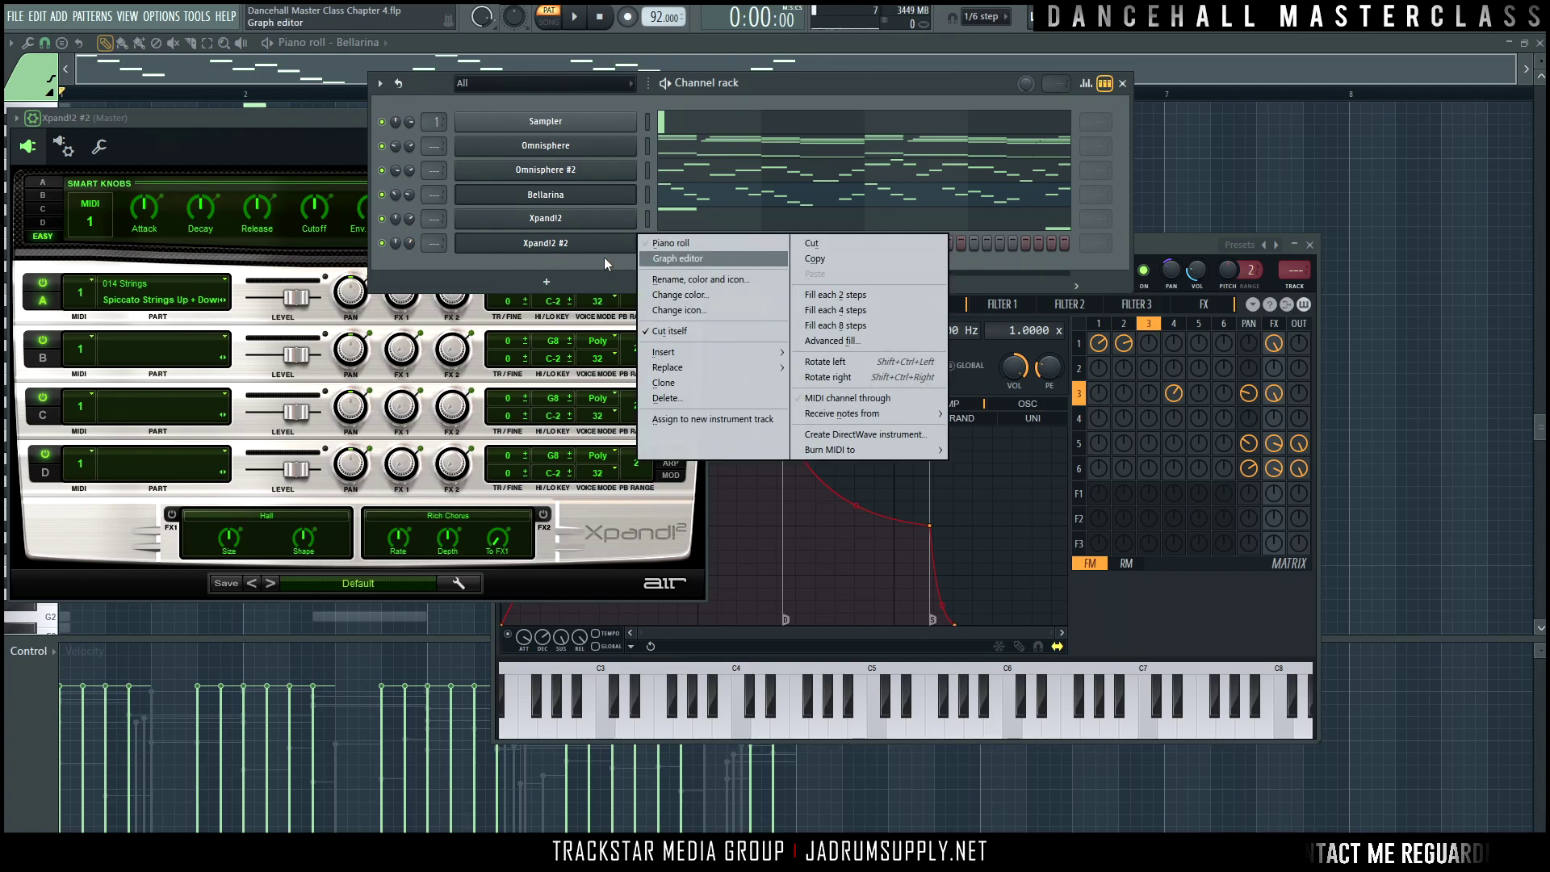
left_click(650, 151)
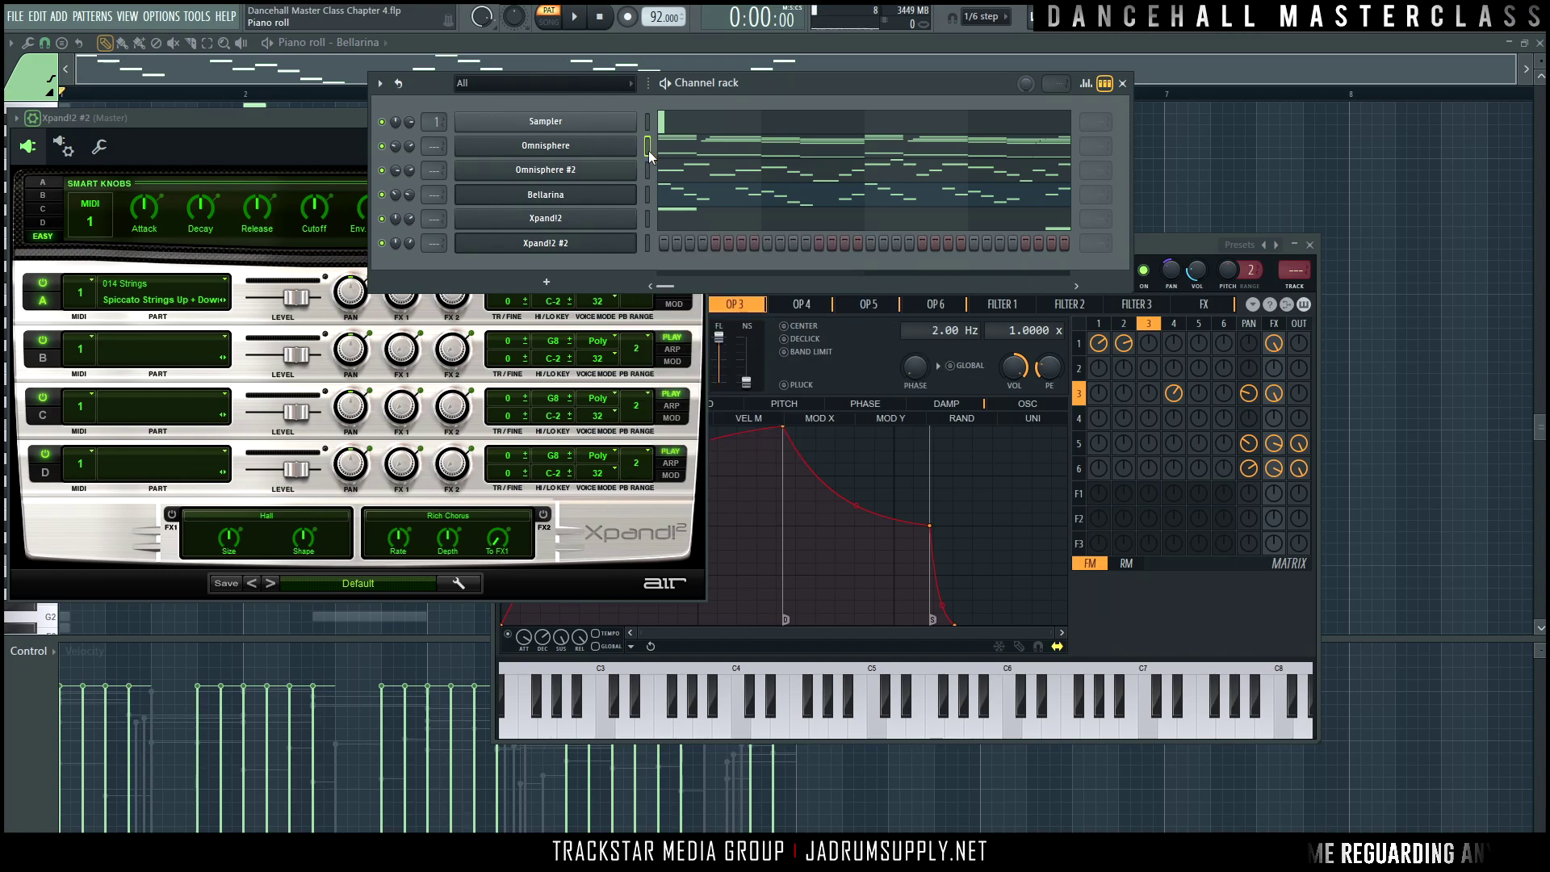
right_click(634, 236)
left_click(678, 242)
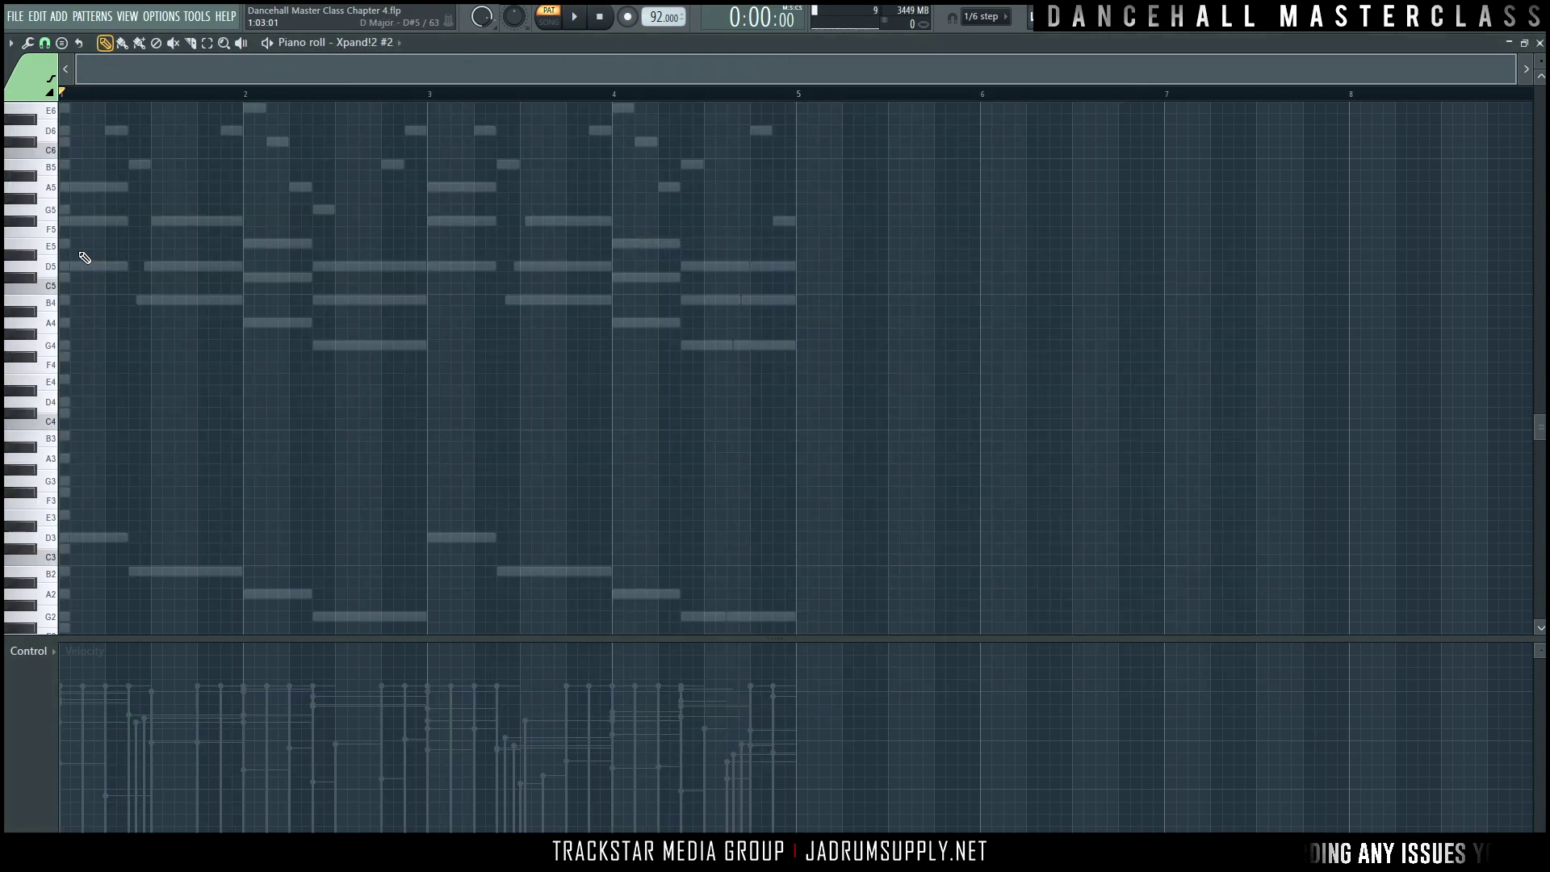
Step: Place short D5, F#5 and A5 notes at the start of bar 1 and play them back
scroll(84, 257, "up", 1)
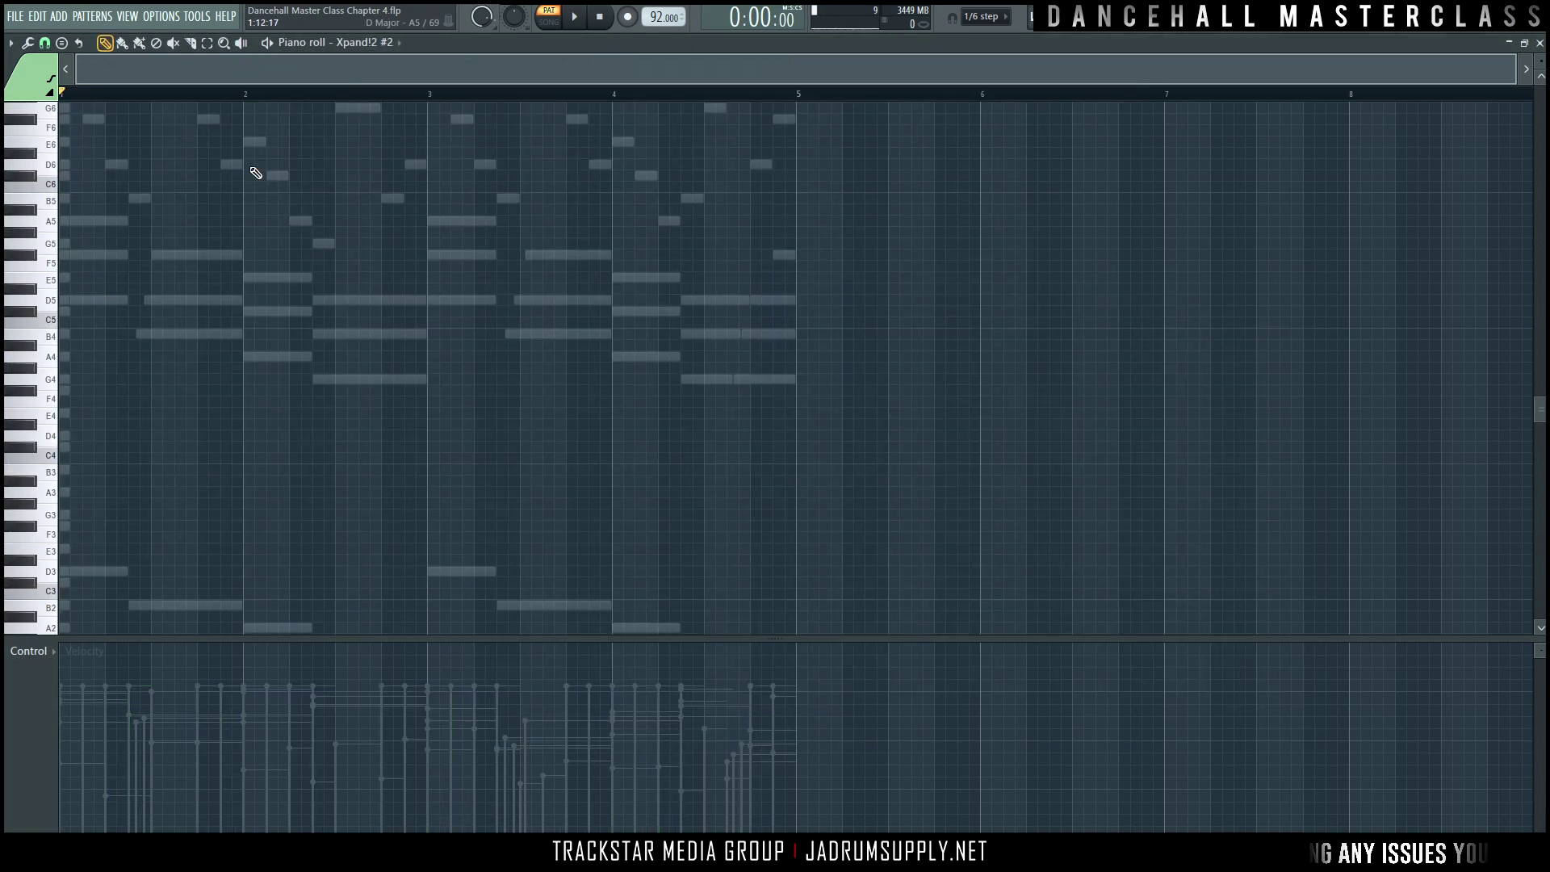
left_click(65, 301, "ctrl")
left_click(69, 255, "ctrl")
left_click(68, 223, "ctrl")
left_click_drag(105, 301, 63, 303)
key("space")
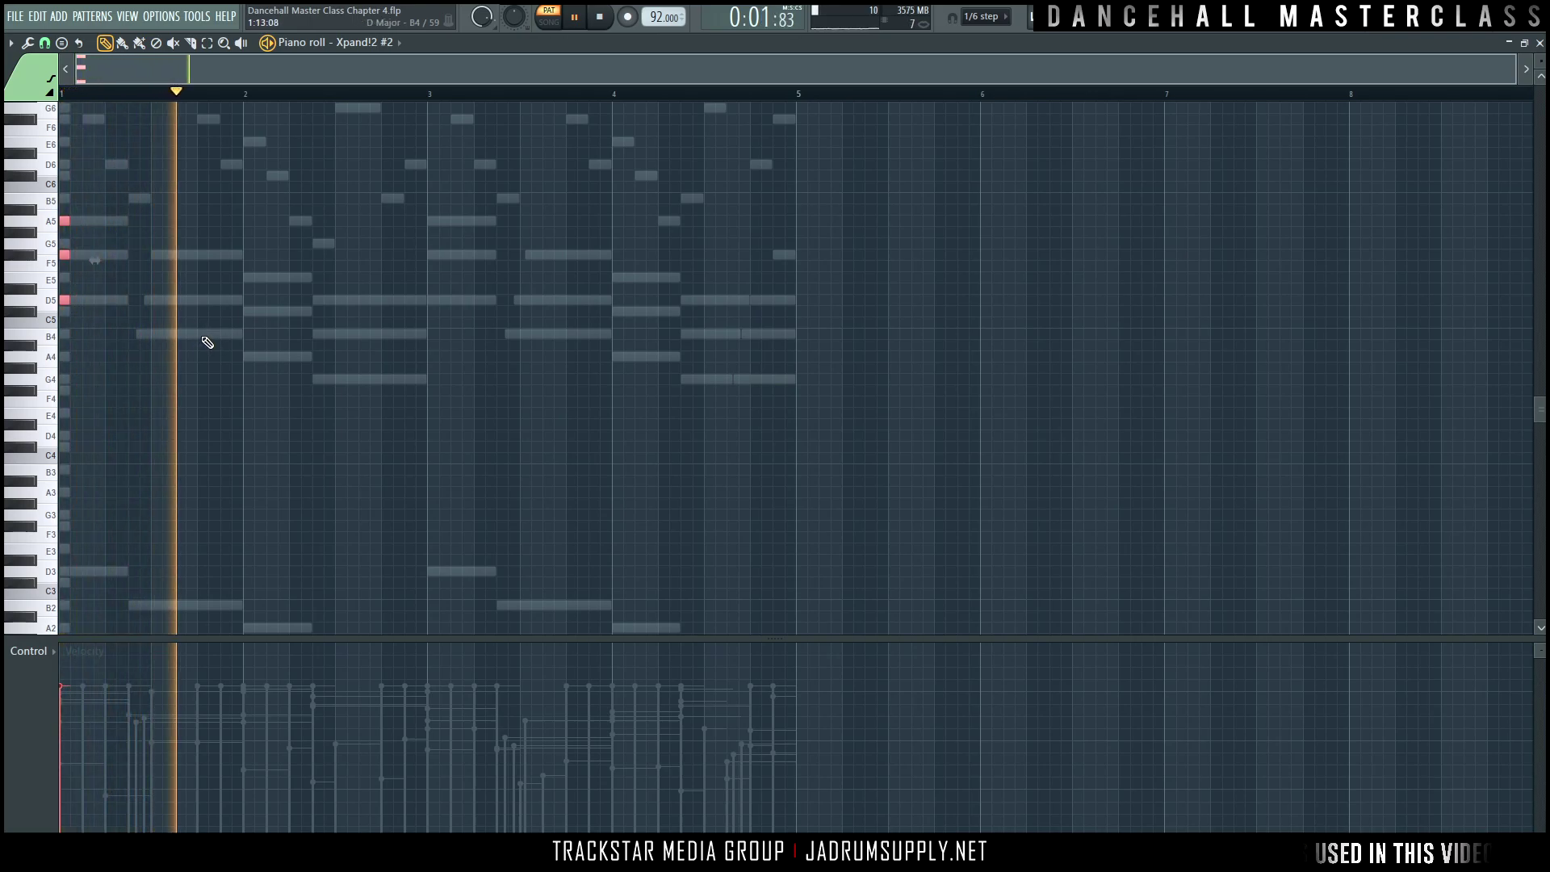
key("space")
Step: Add a short chord of F#5, D5 and B4 at step 11 of bar 1
left_click(180, 255)
left_click(180, 301)
left_click(179, 334)
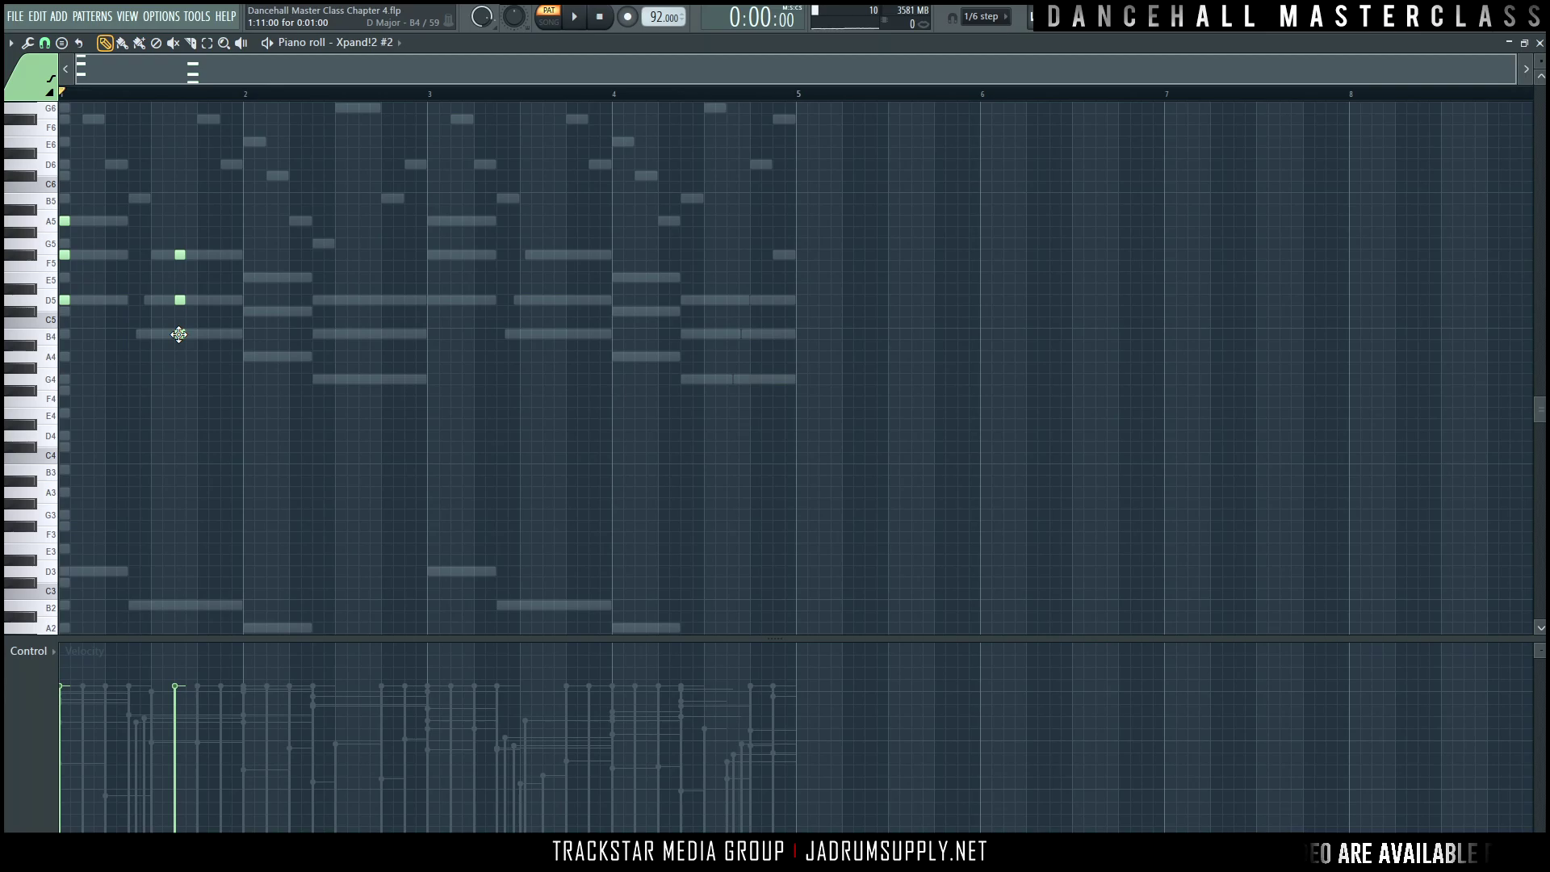
Step: Move the F#5, D5 and B4 chord earlier to step 9 of bar 1 and play it back
scroll(153, 96, "up", 1)
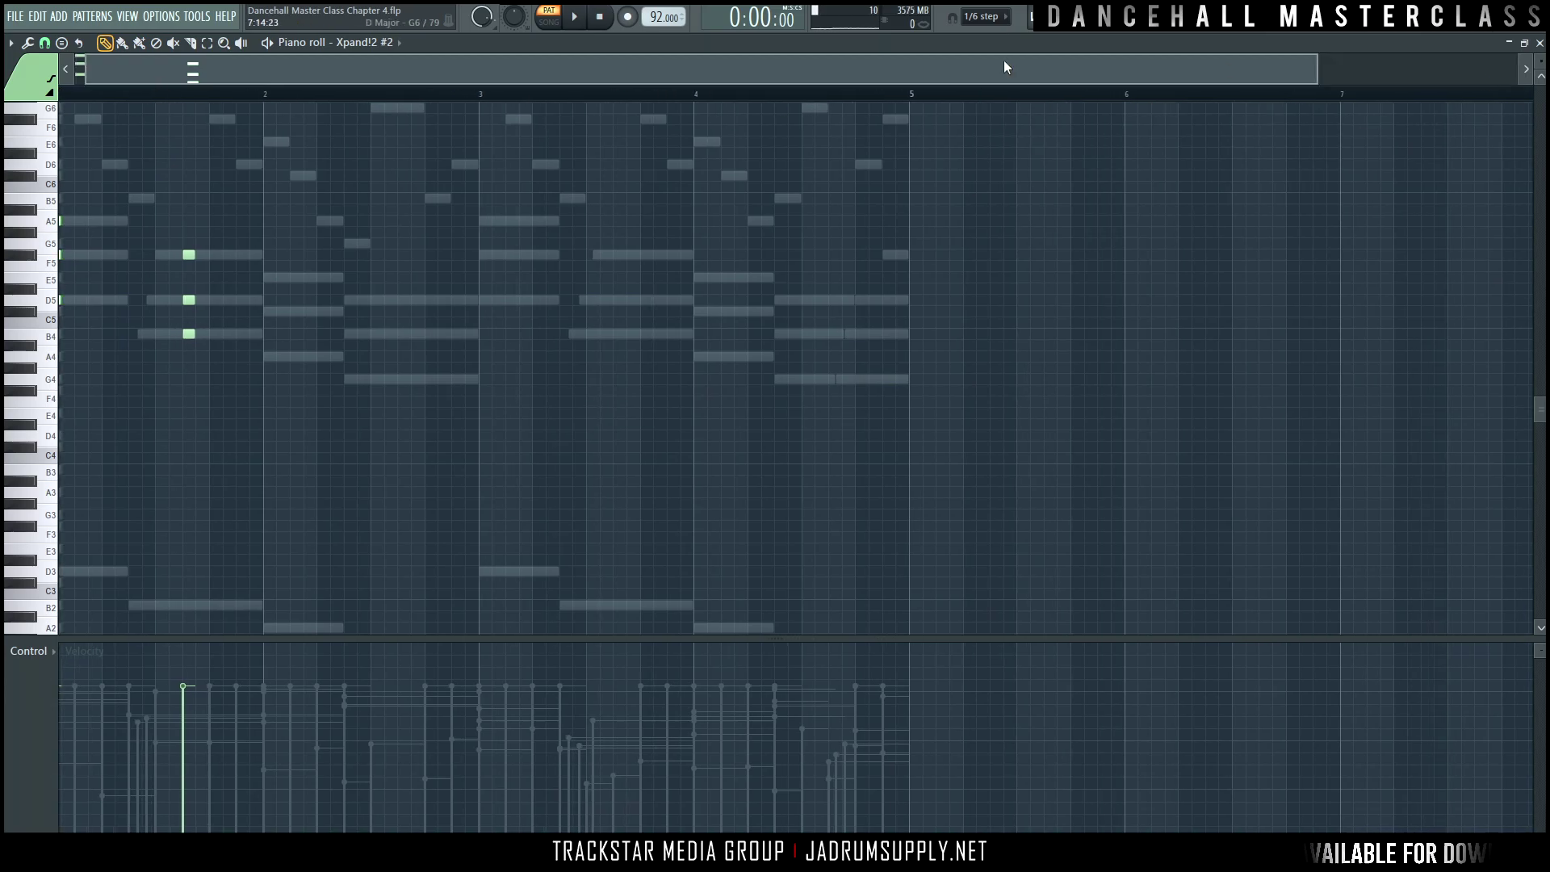
scroll(763, 93, "down", 1)
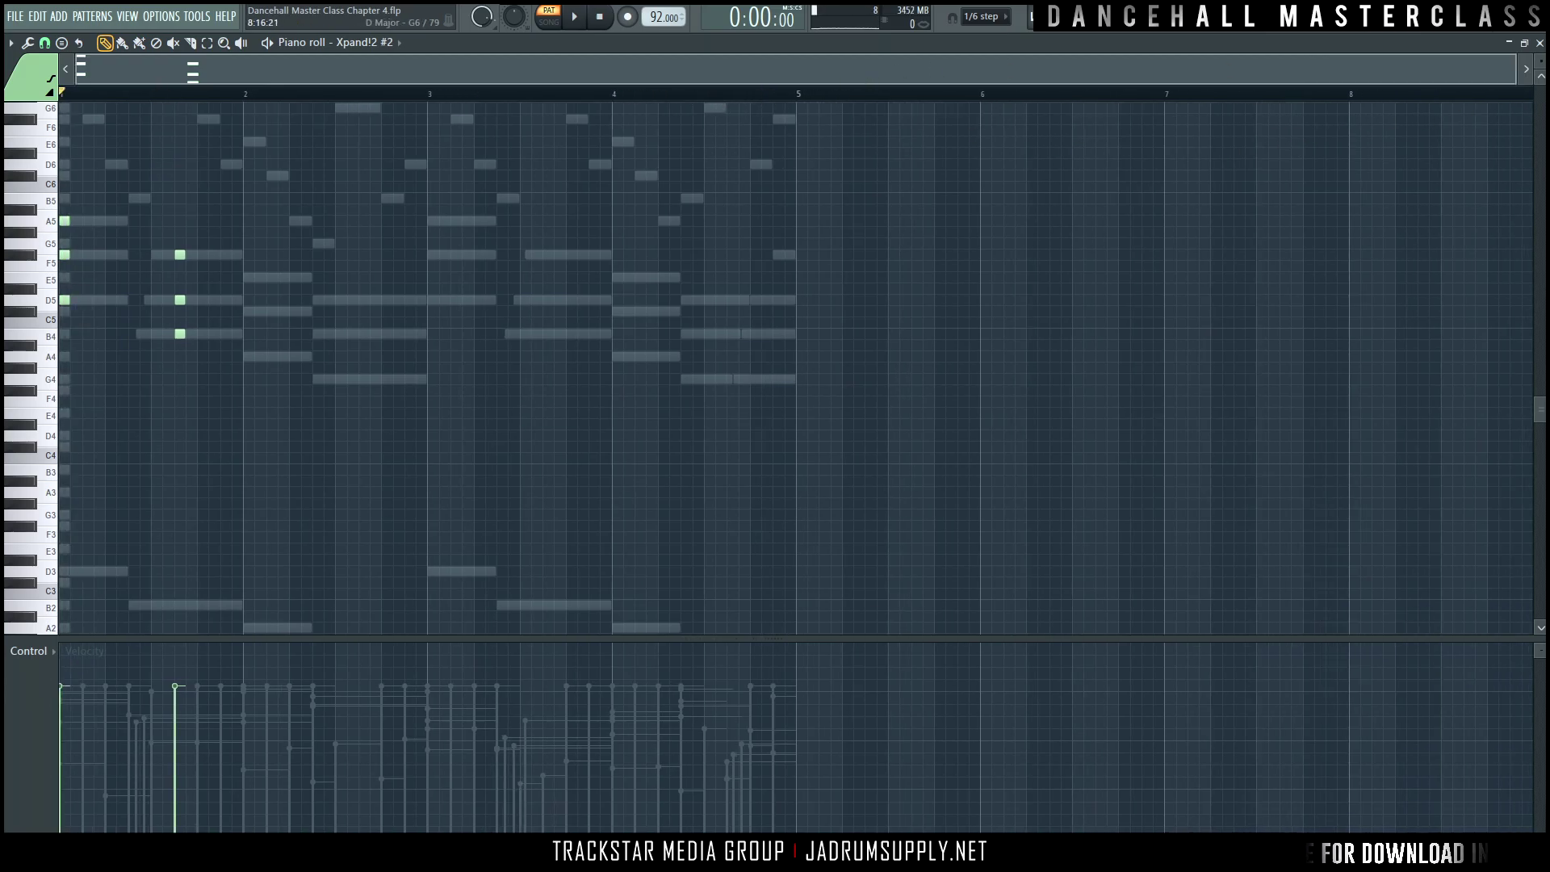
scroll(1537, 60, "up", 3)
scroll(275, 93, "up", 2)
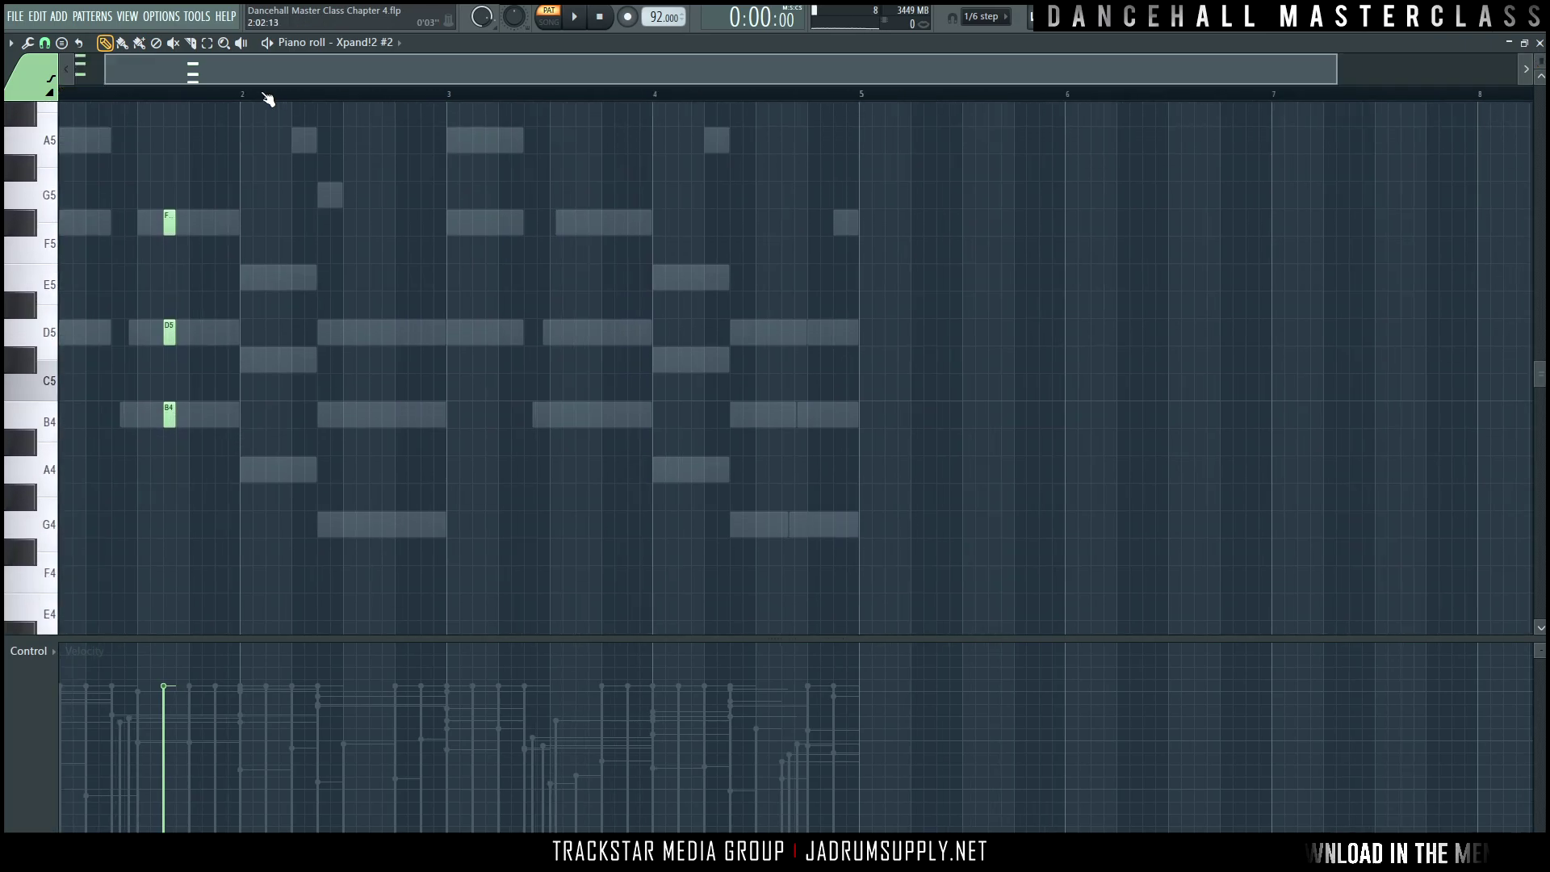
scroll(284, 94, "left", 2)
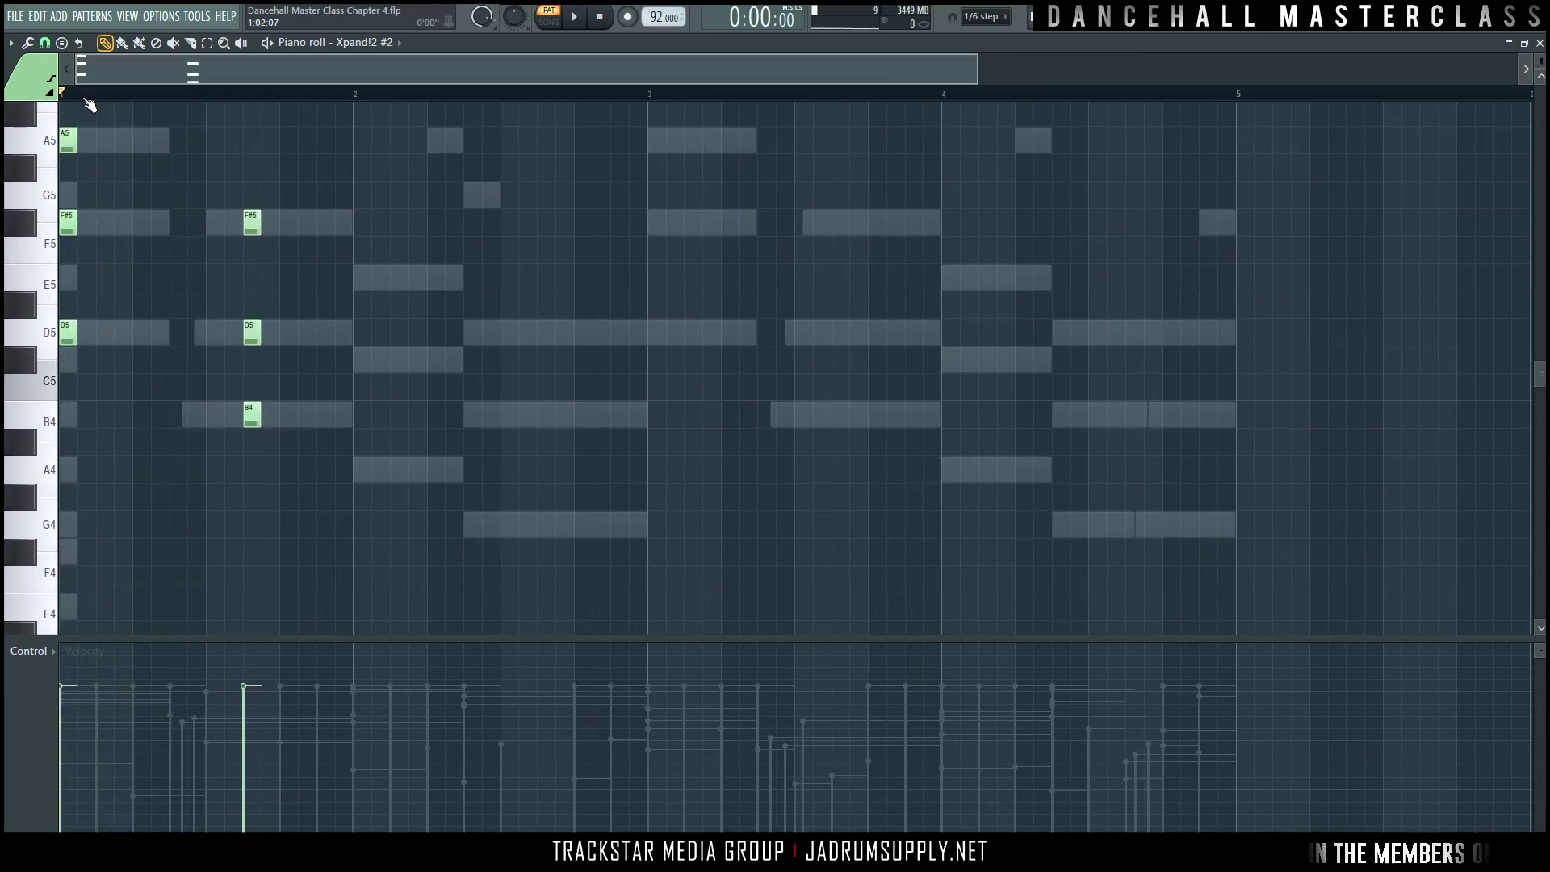
scroll(87, 104, "up", 3)
scroll(89, 104, "down", 1)
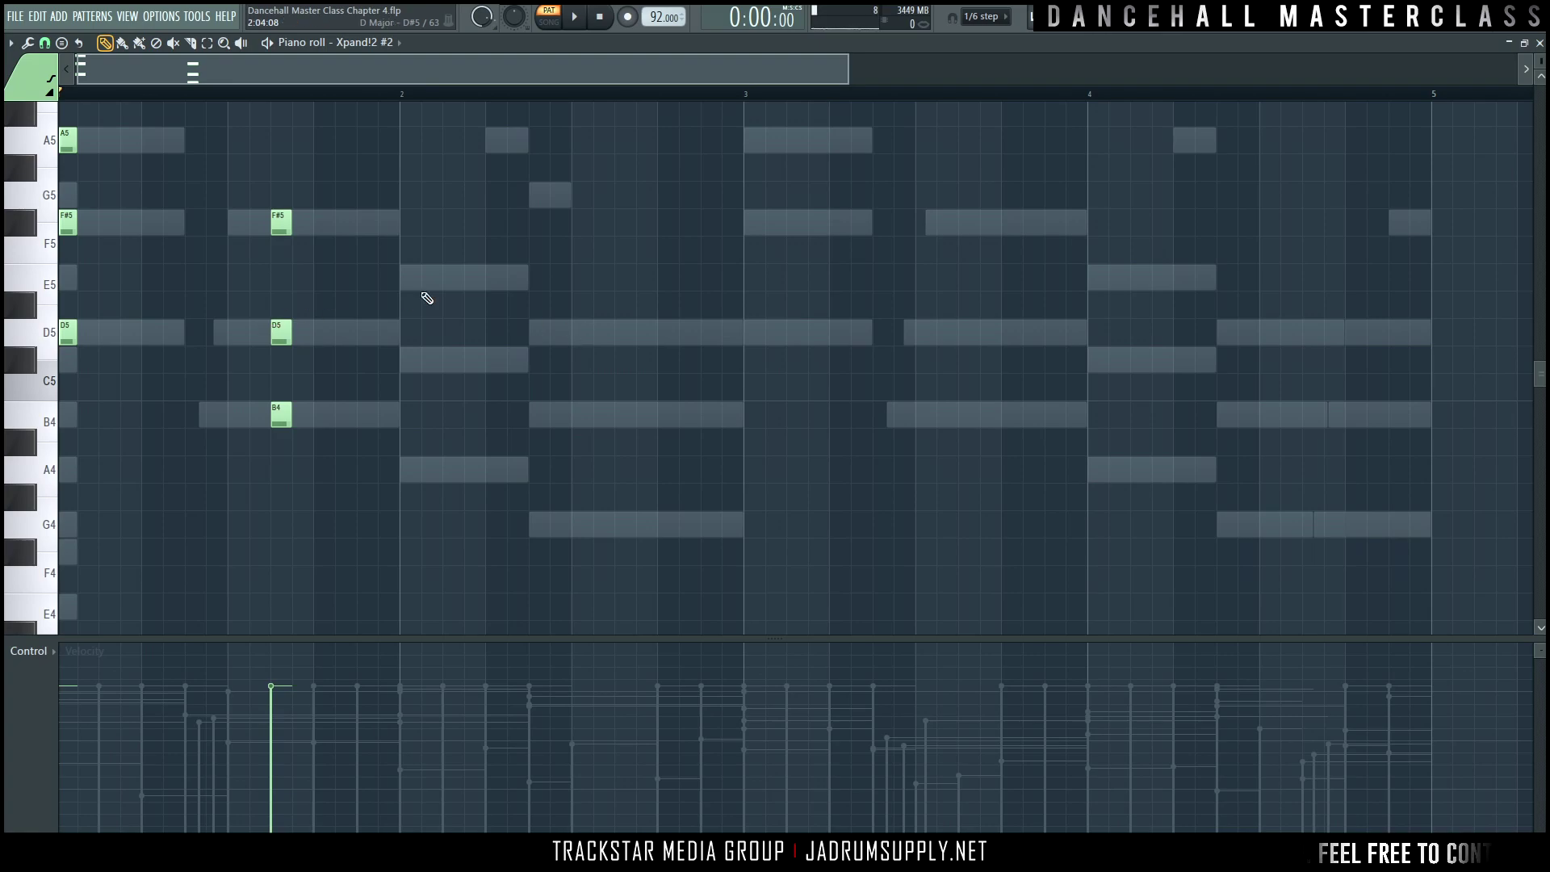
left_click_drag(355, 486, 263, 155)
left_click_drag(276, 226, 234, 226)
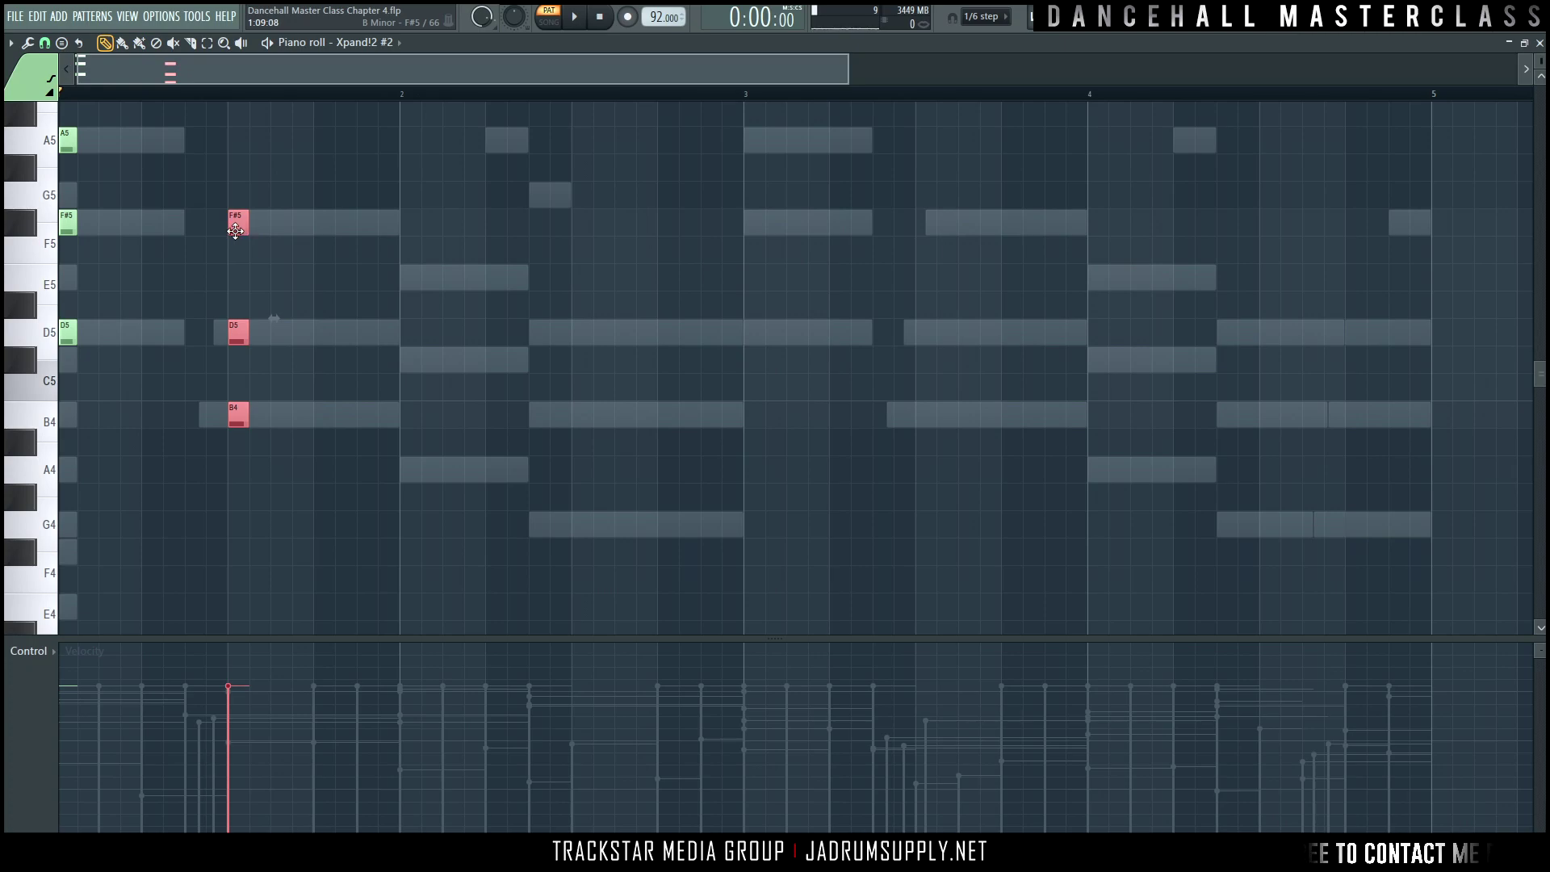
key("space")
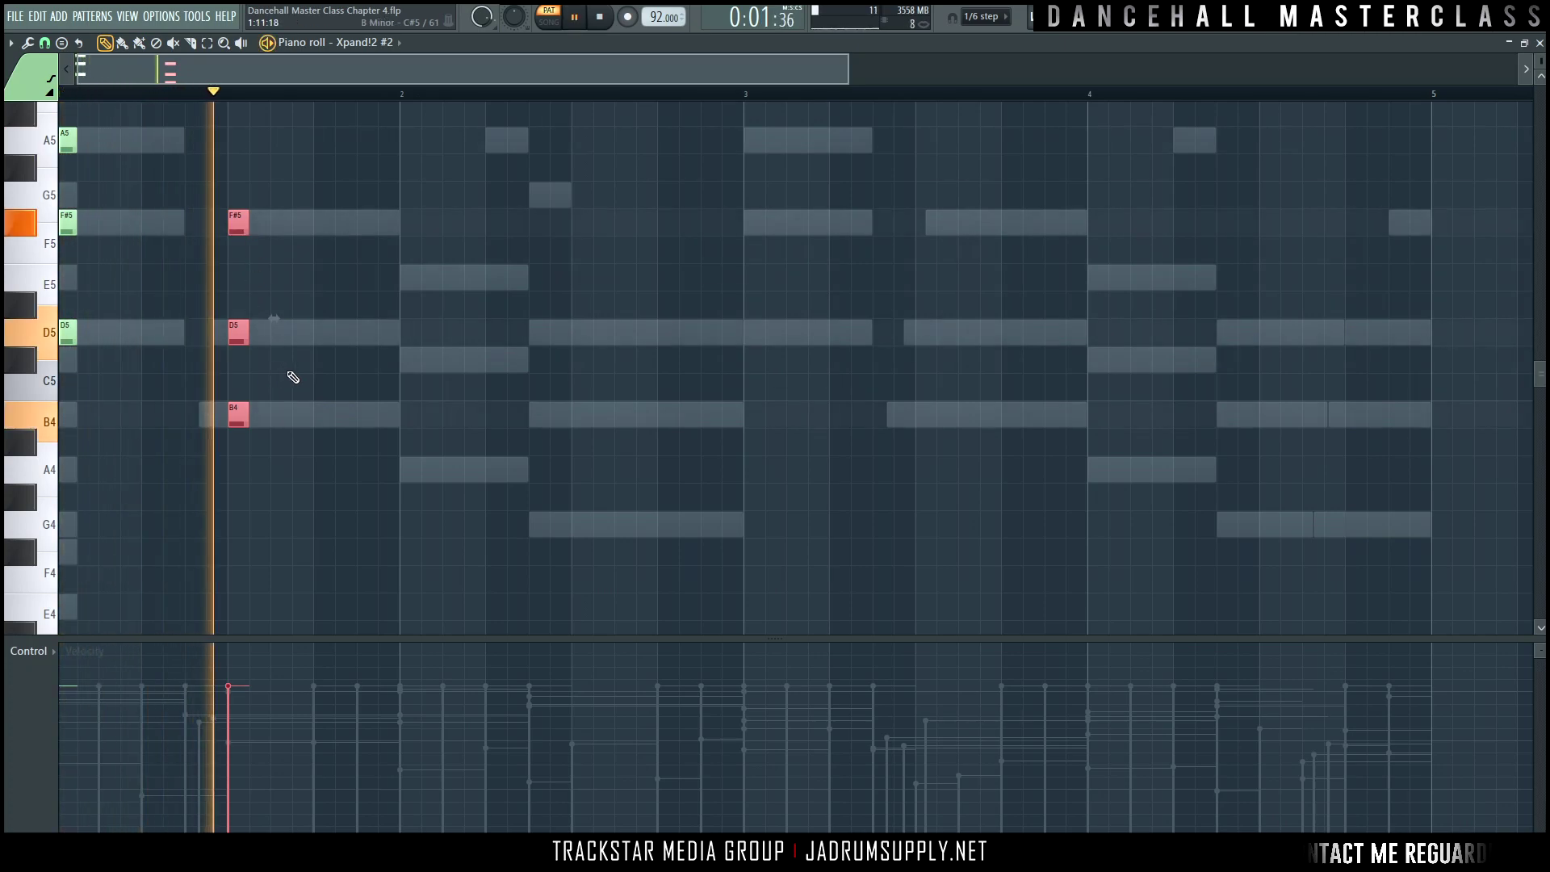
key("space")
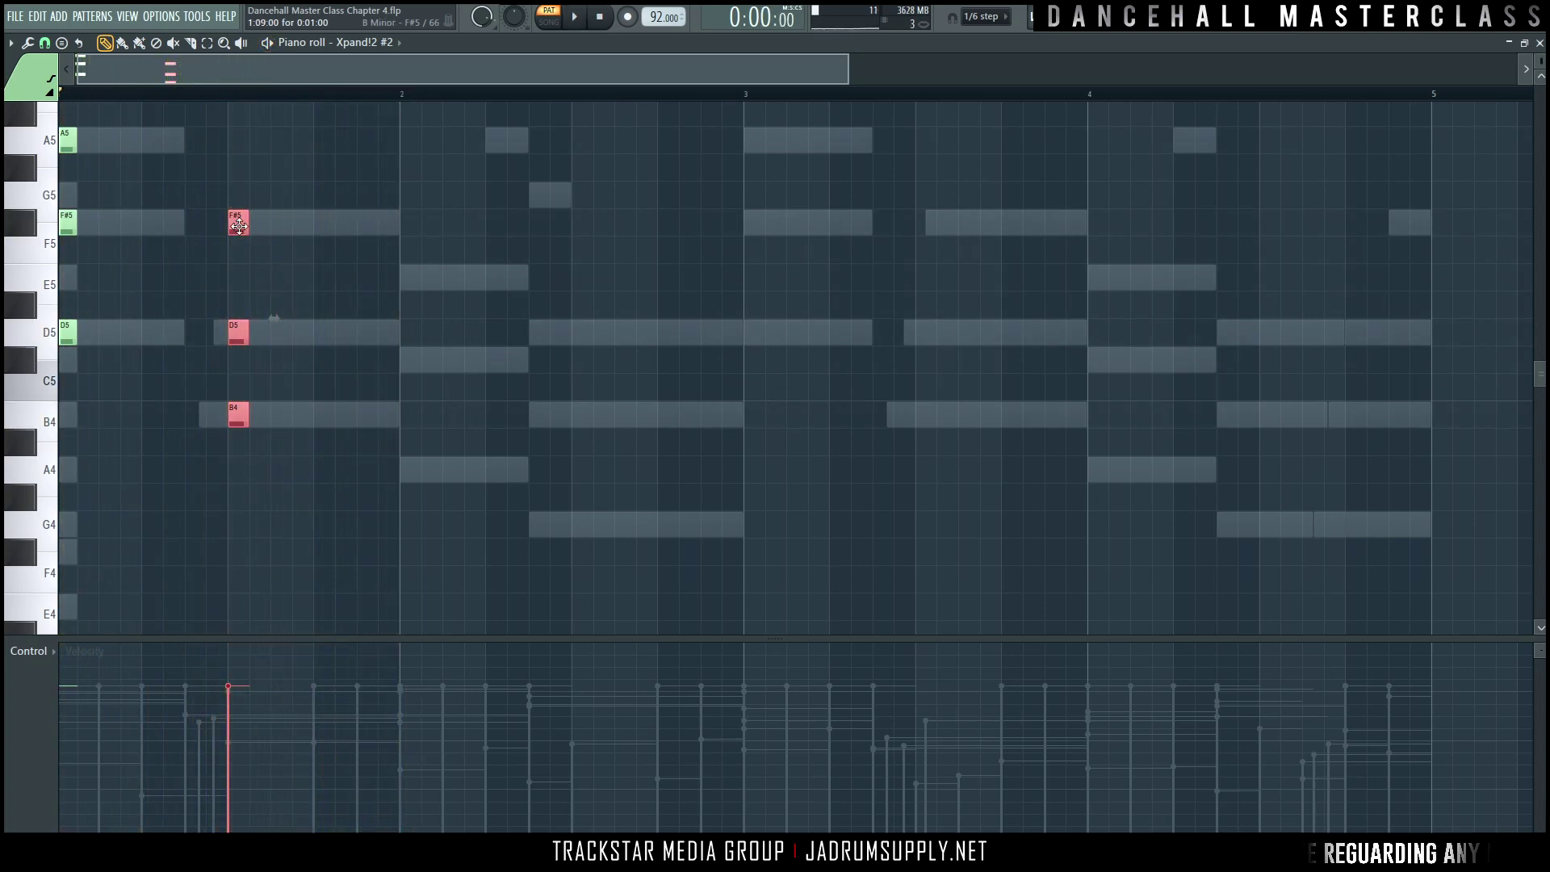
Step: Copy the second chord to the start of bar 2 as E5, C#5, A4, and add D5, B4, G4 at step 9 of bar 2
left_click_drag(234, 232, 402, 293)
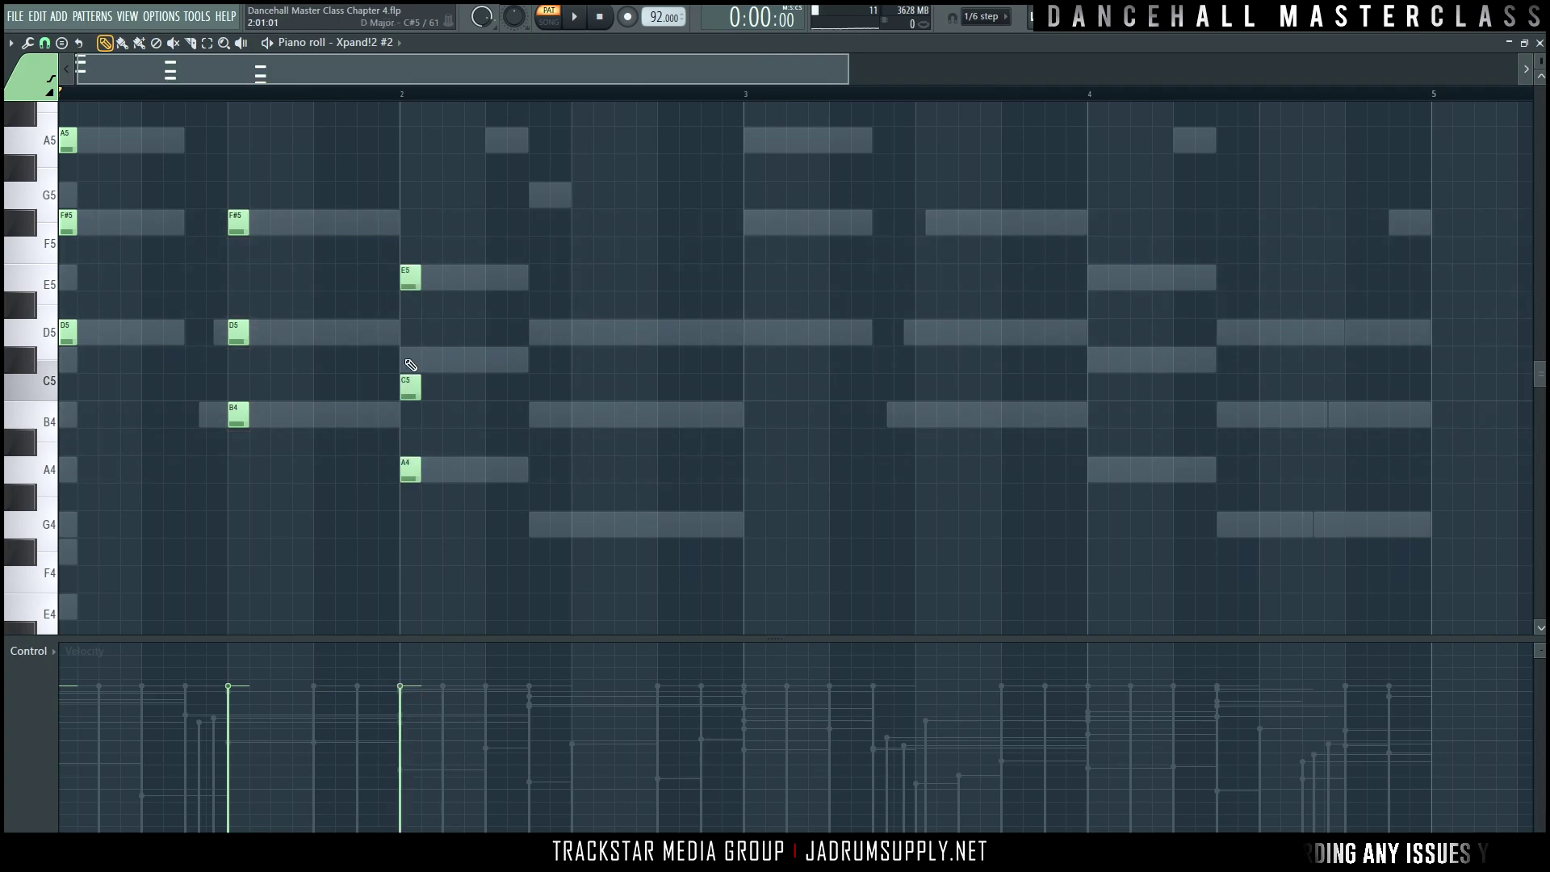
left_click_drag(410, 386, 410, 360)
left_click(544, 335)
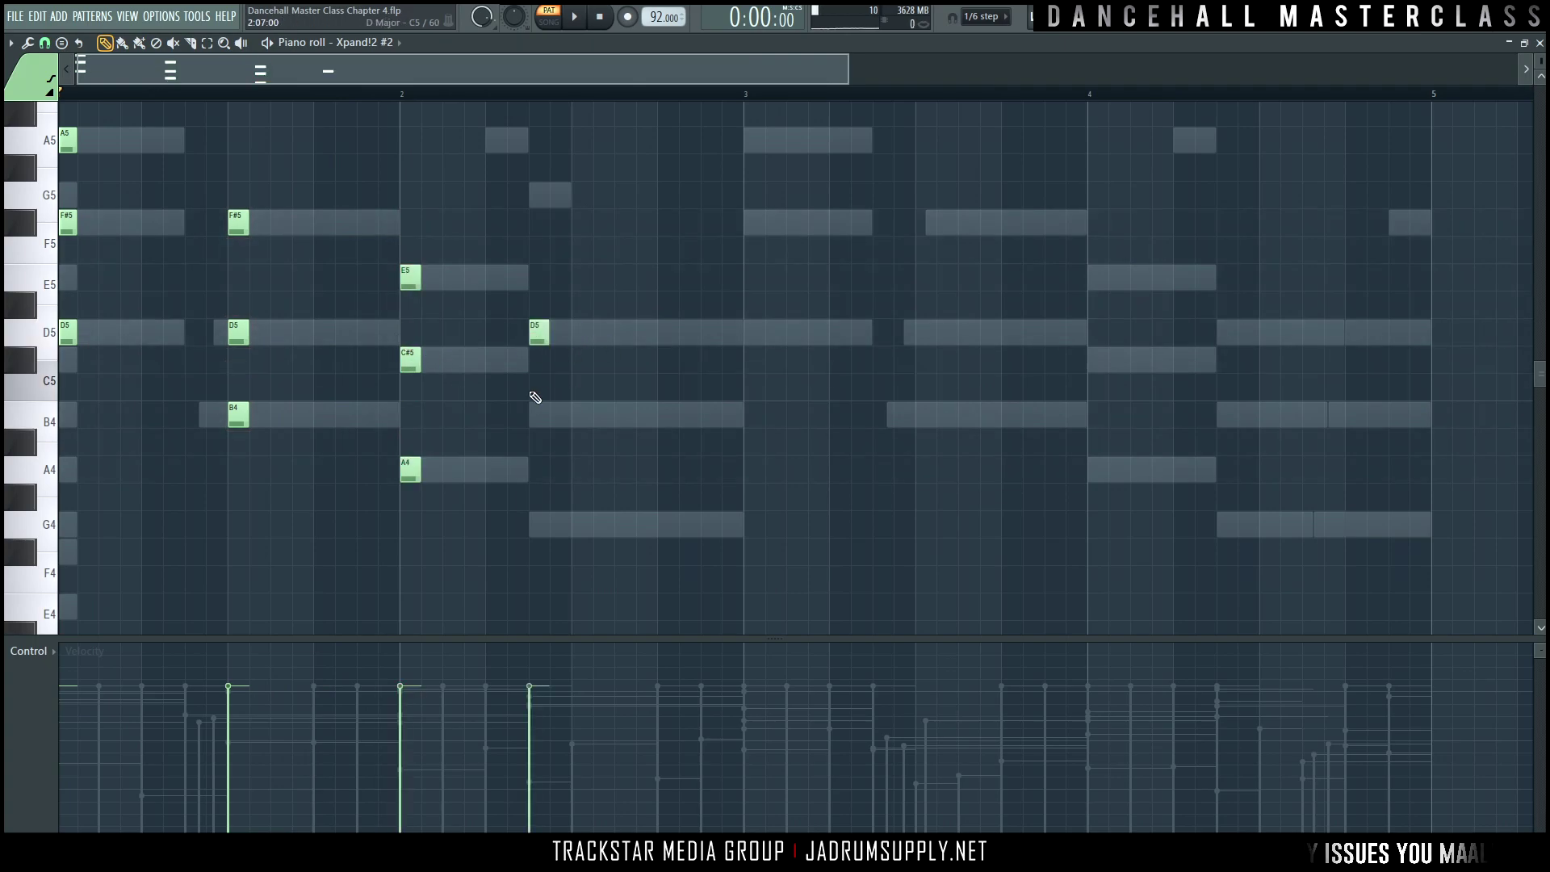
left_click_drag(536, 337, 576, 343)
left_click(578, 415)
left_click(578, 525)
Step: Play back the pattern and move the F#5, D5 and B4 chord to step 11 of bar 1
key("space")
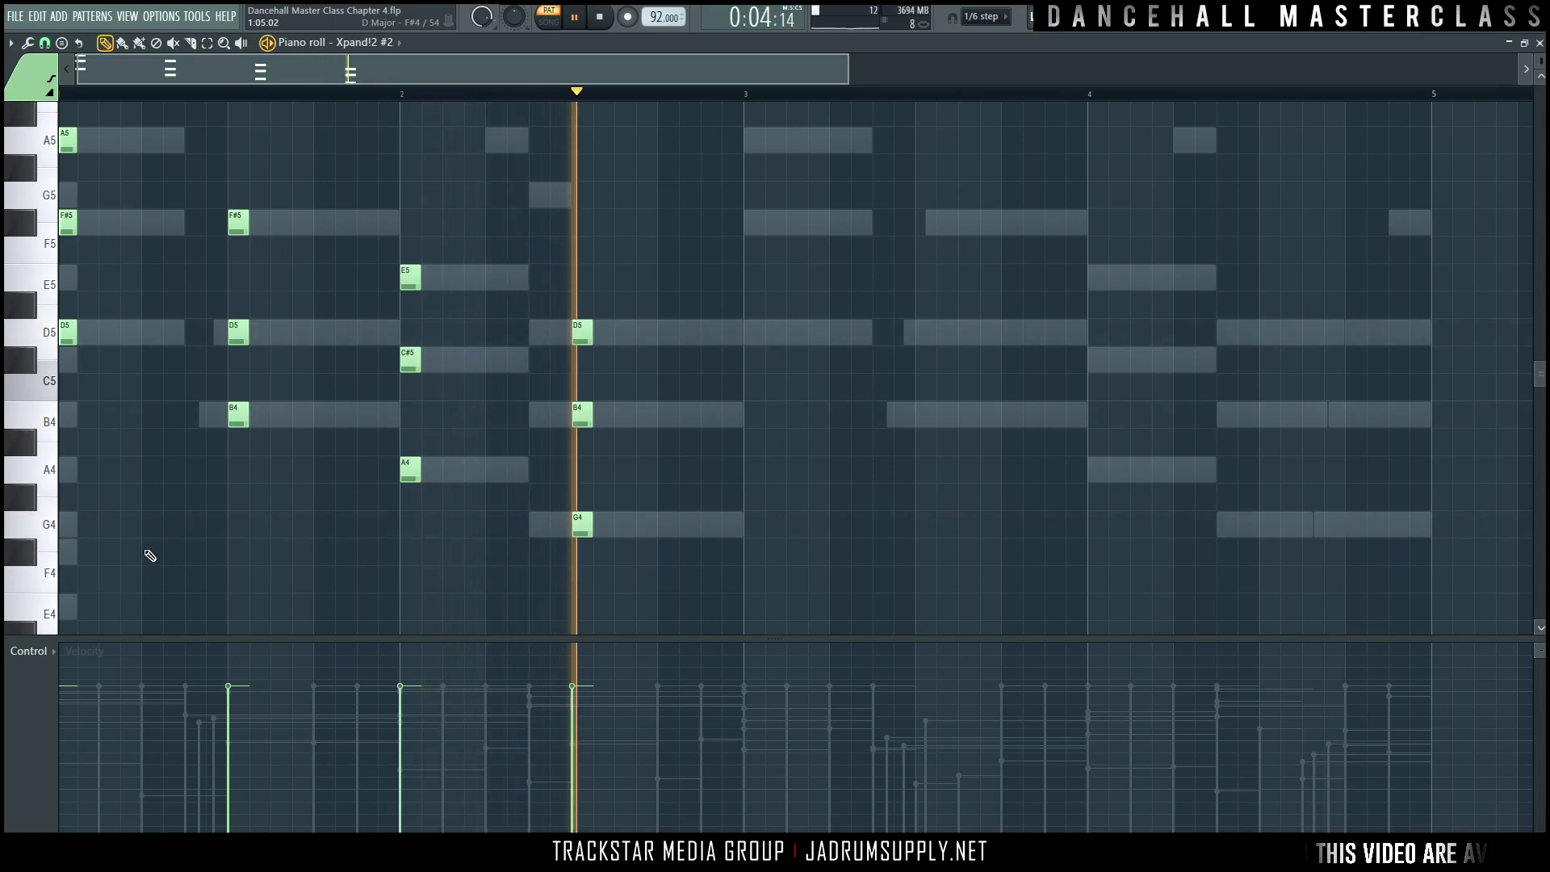
key("space")
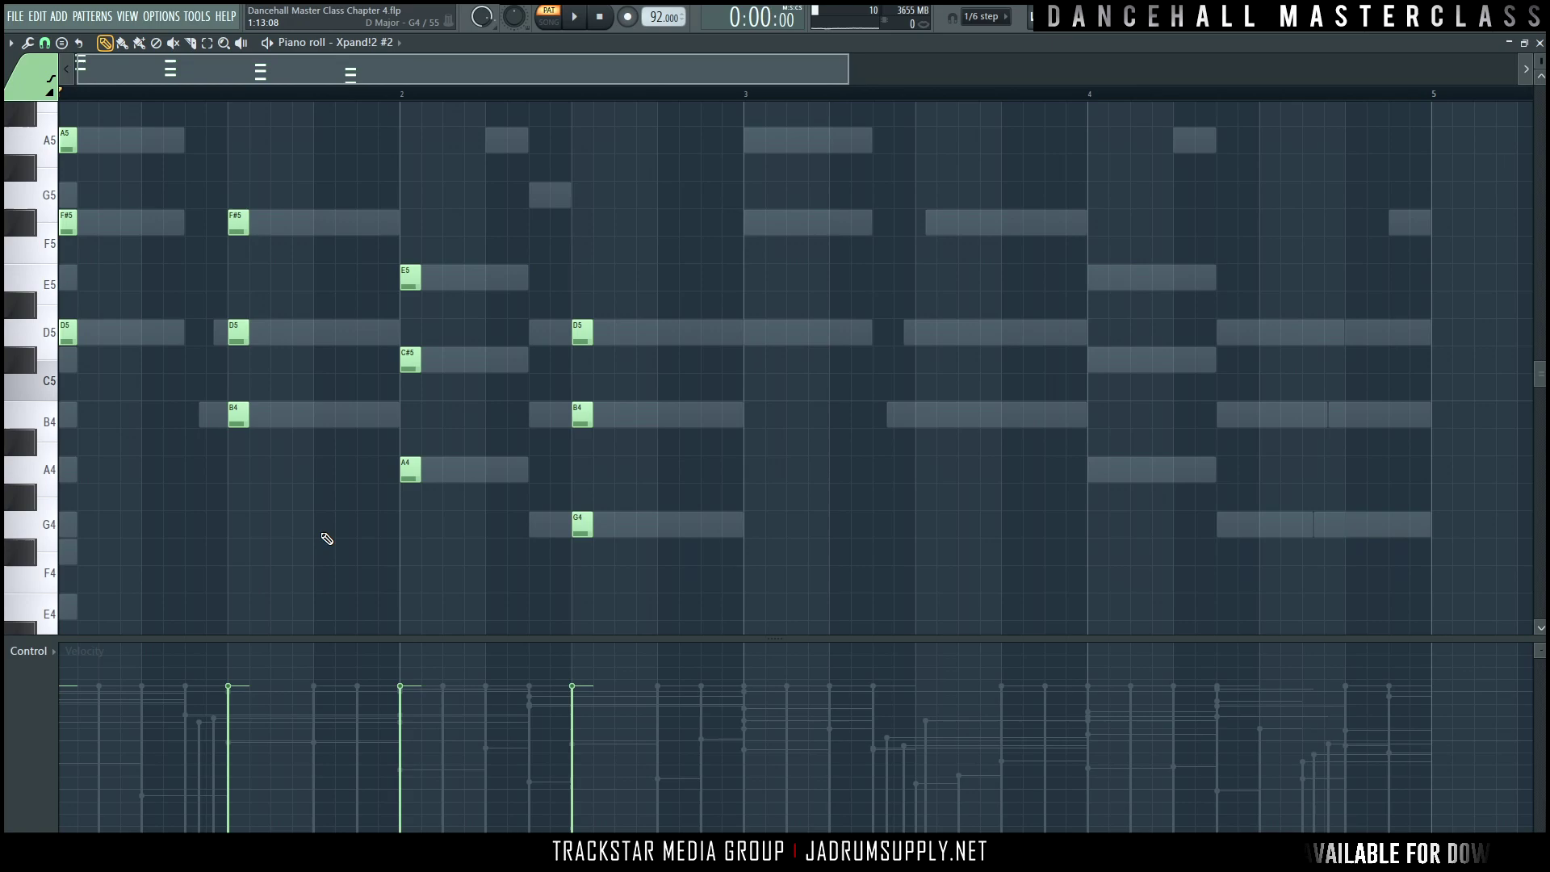
left_click_drag(296, 455, 226, 185)
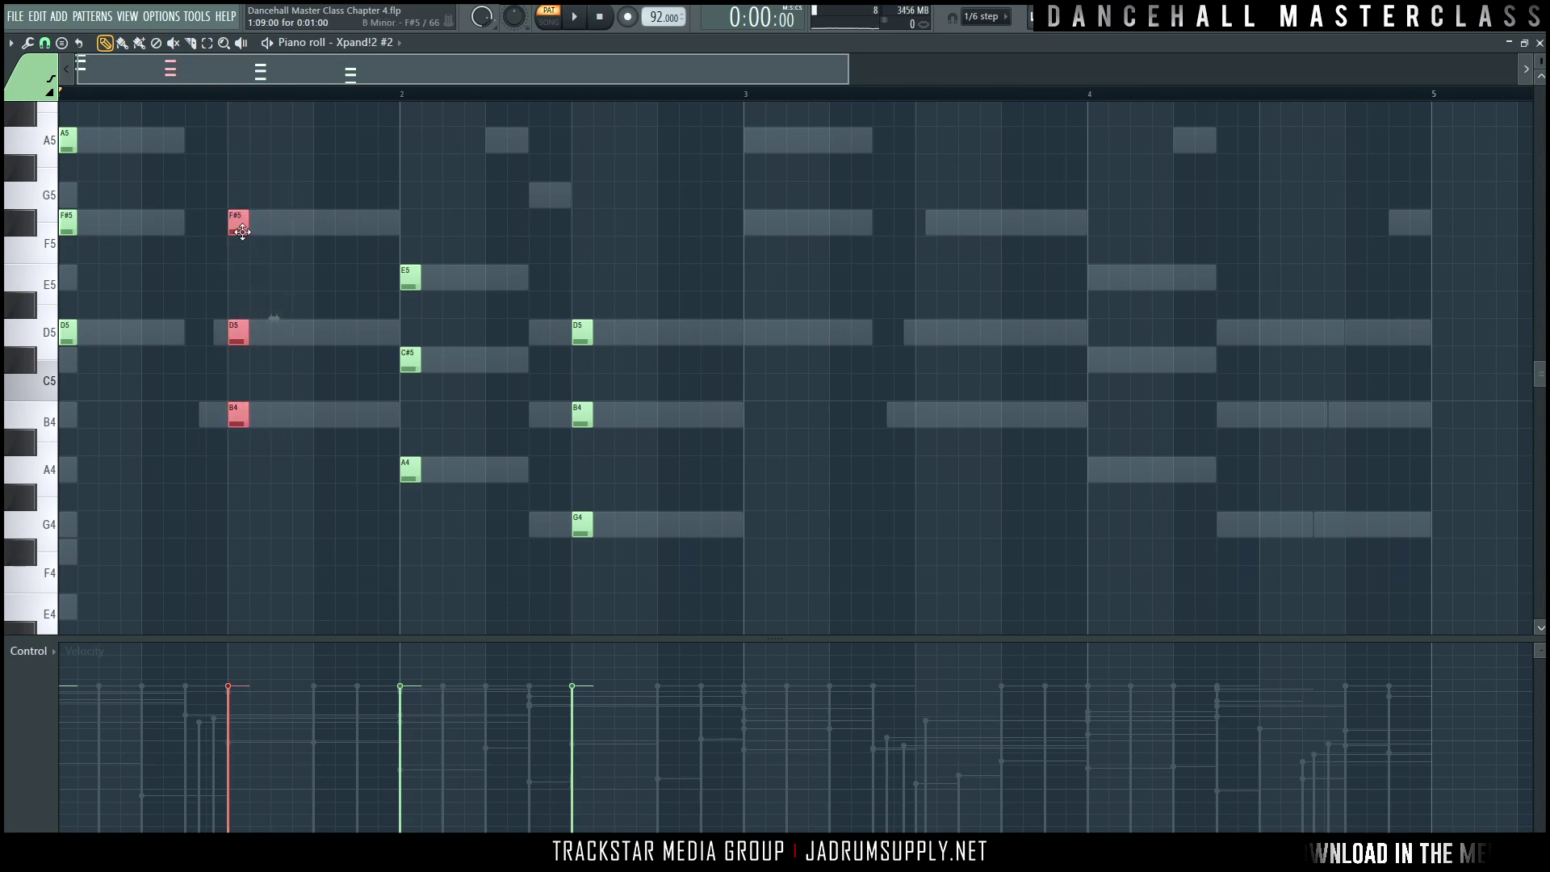
left_click_drag(239, 232, 282, 231)
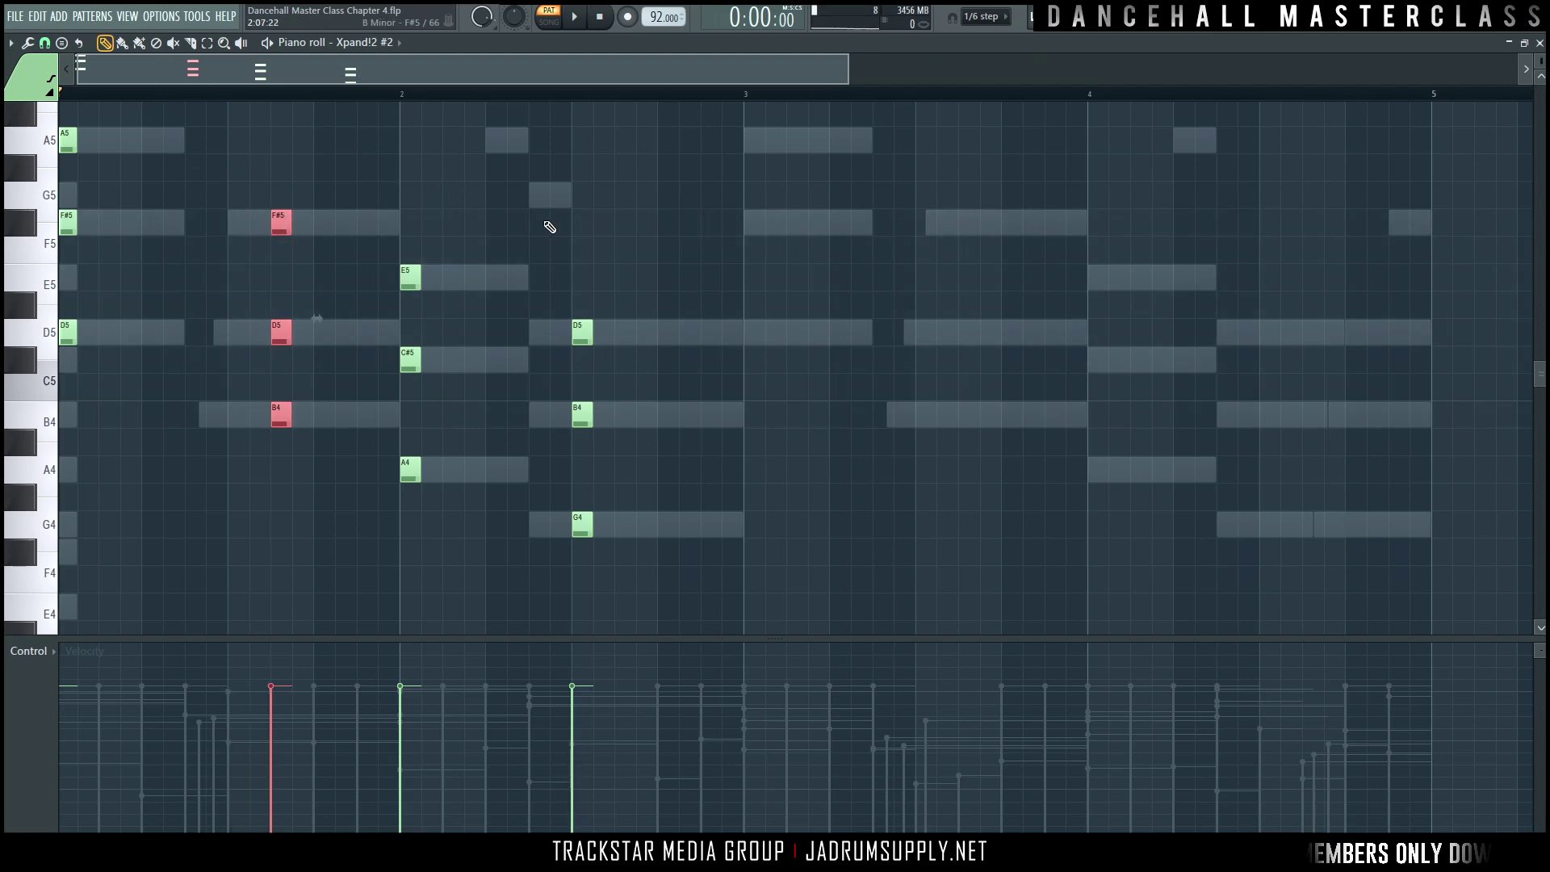
Step: Place four consecutive A5 notes on steps 9 to 12 of bar 1, and delete the first two
scroll(81, 103, "up", 3)
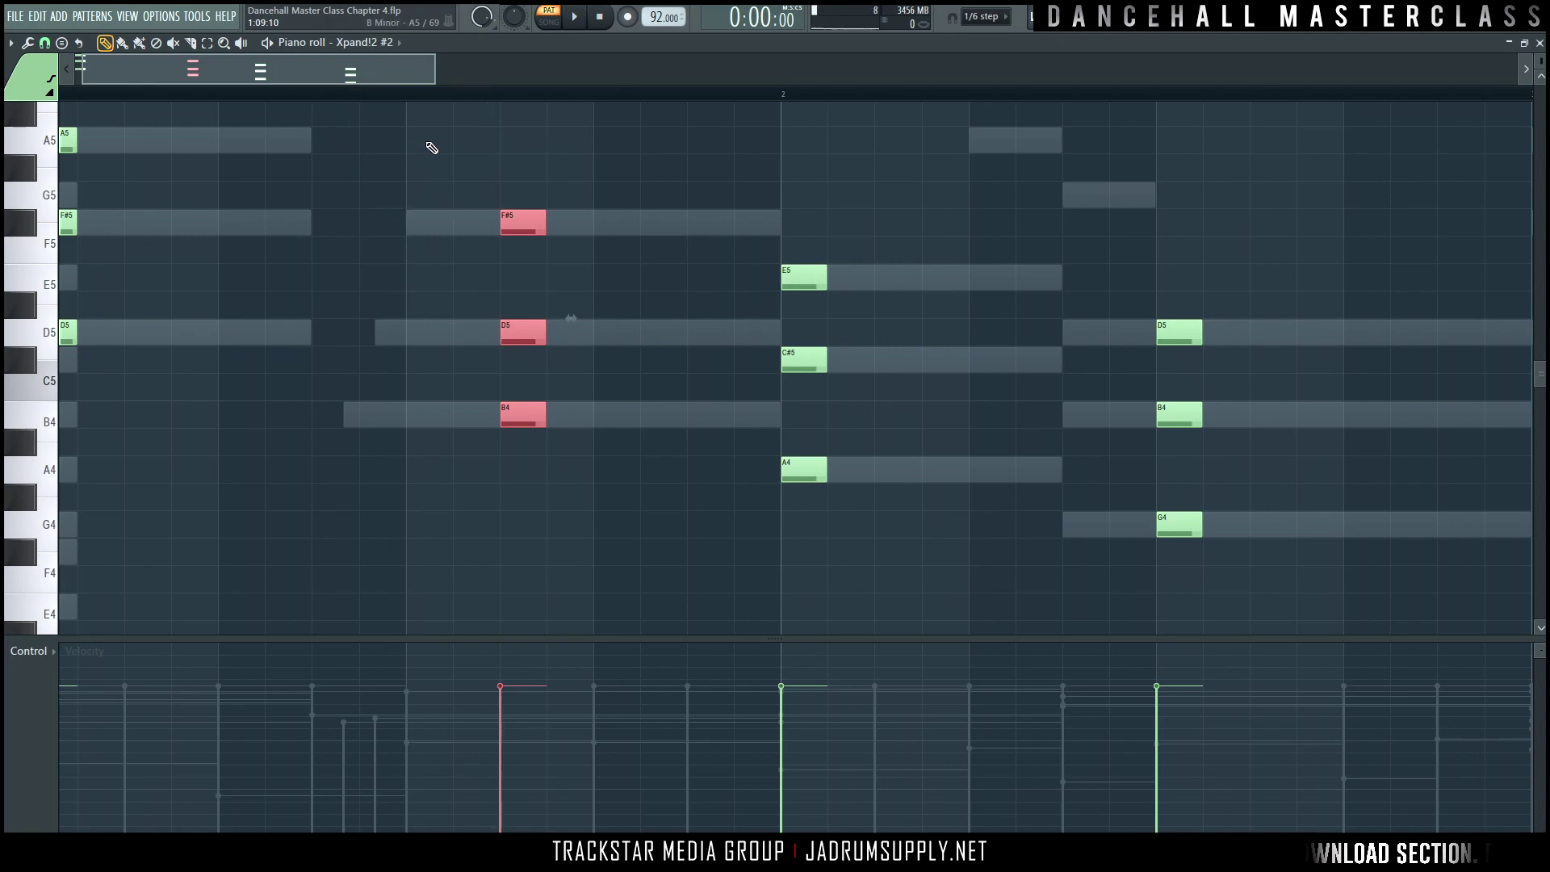
left_click(431, 142)
left_click(476, 142)
left_click(520, 142)
left_click(559, 143)
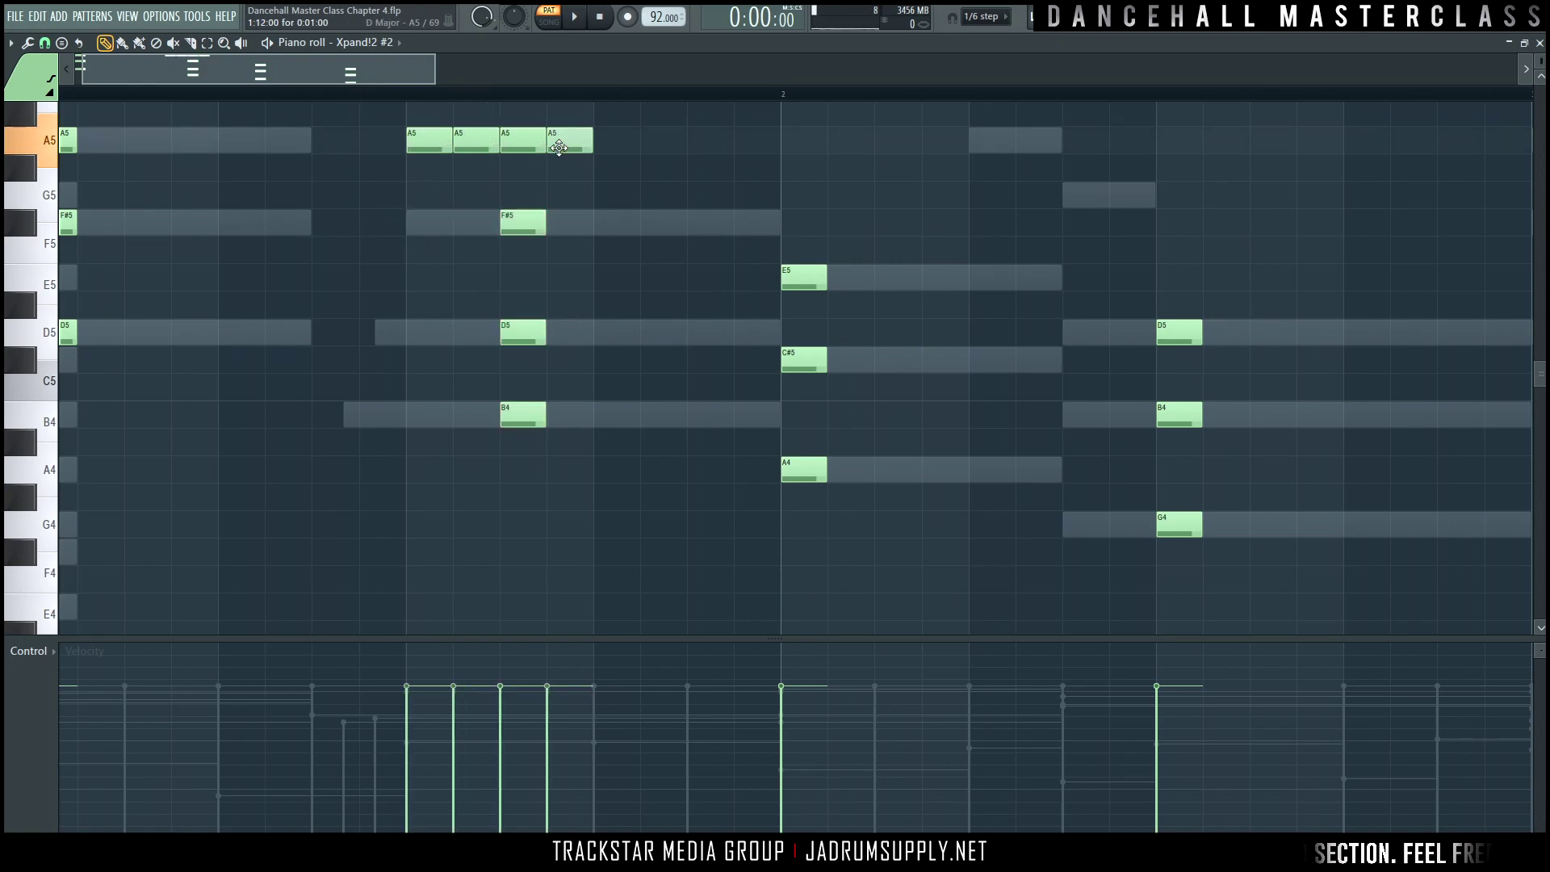
right_click(472, 142)
right_click(428, 142)
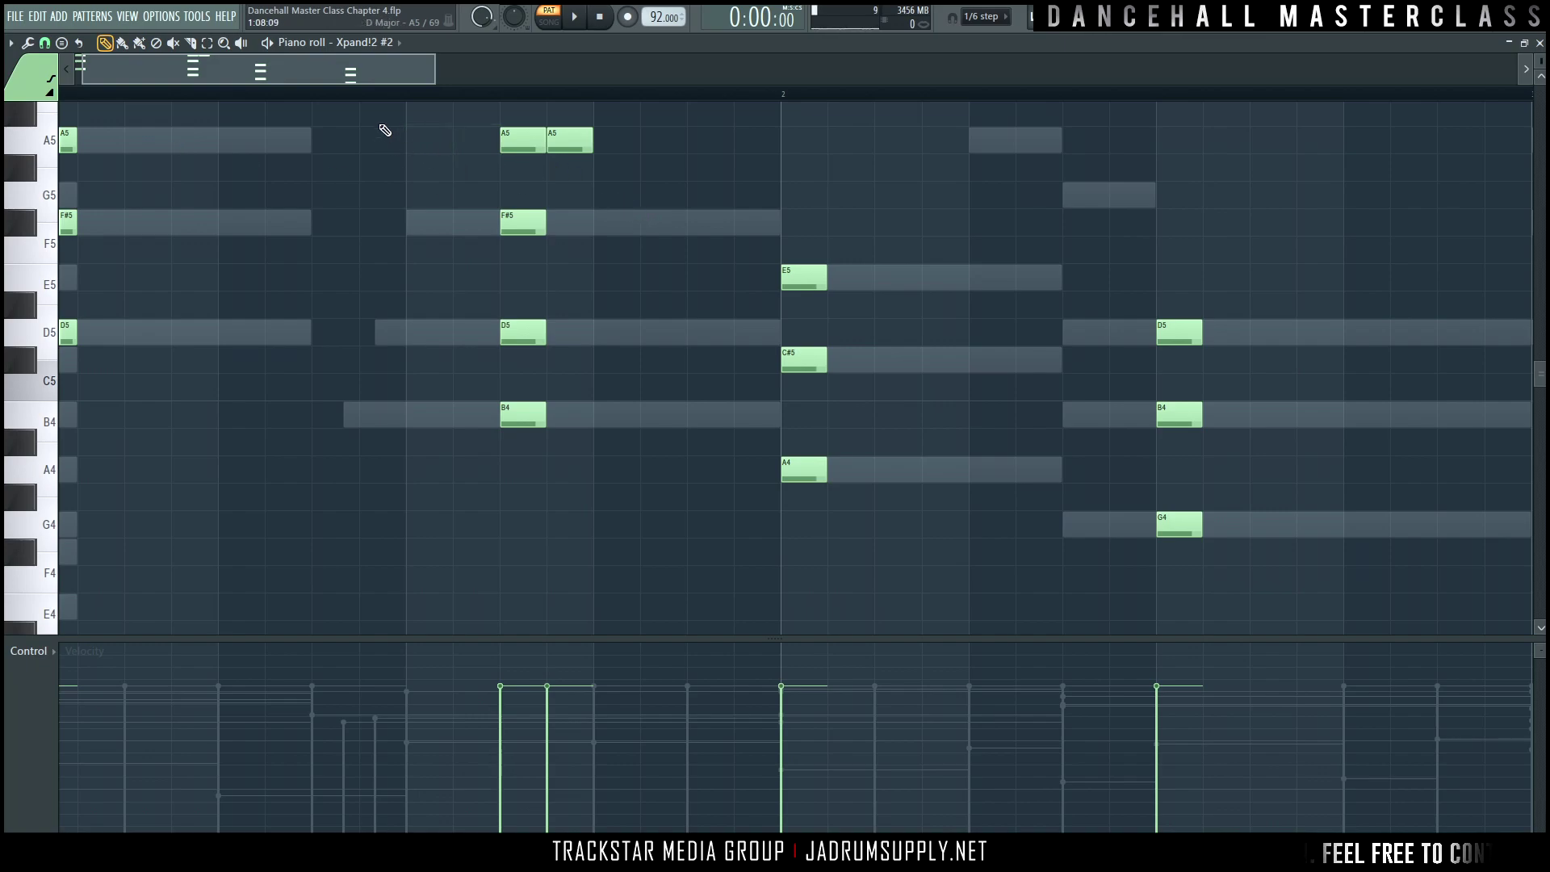
left_click(410, 96)
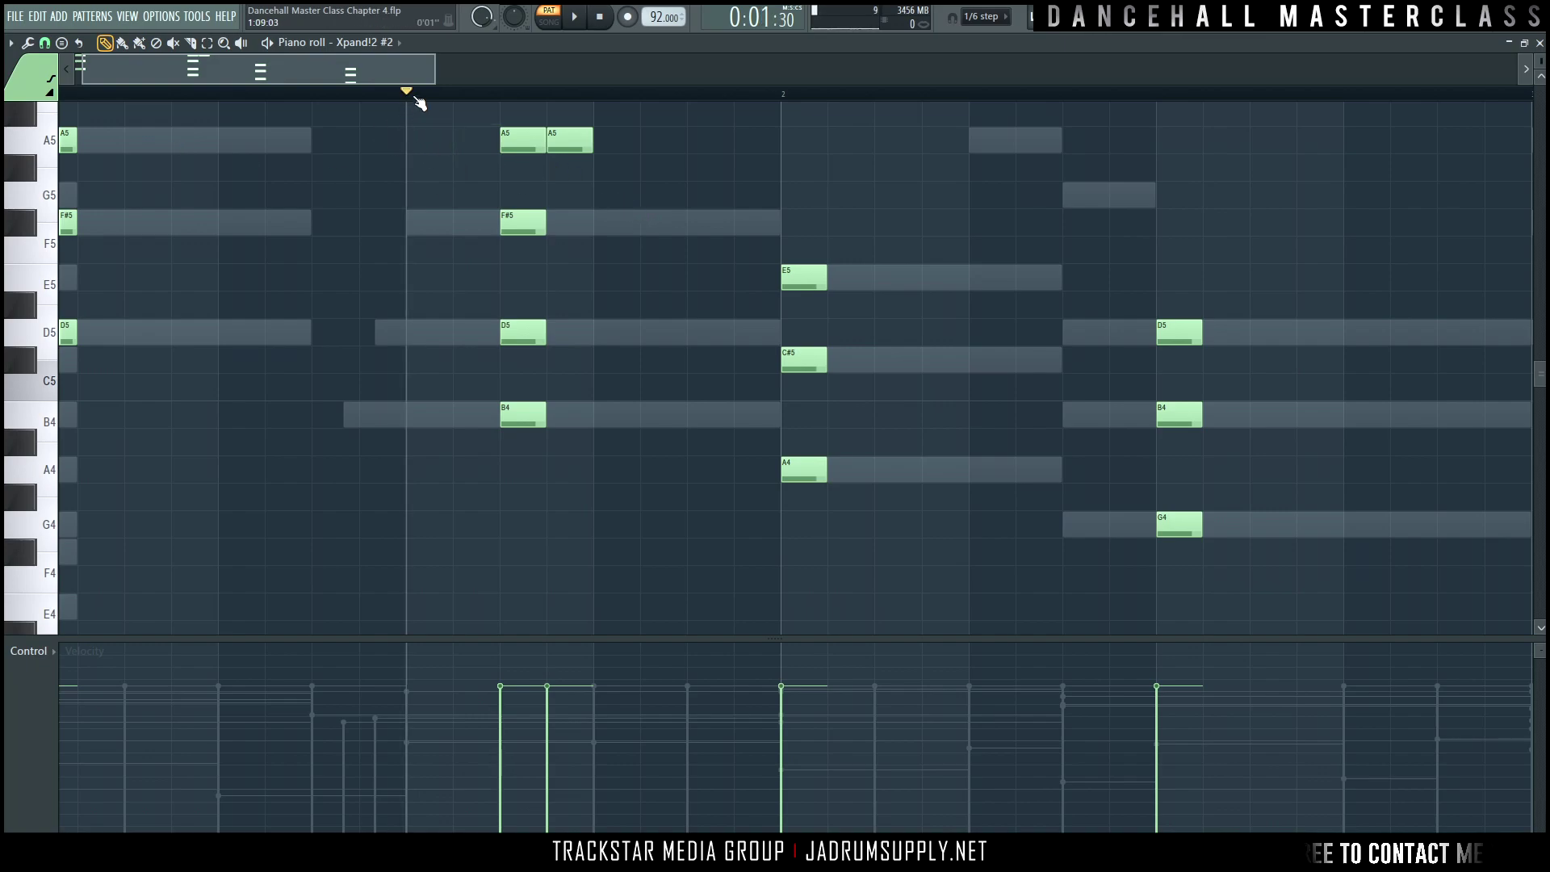
left_click(506, 97)
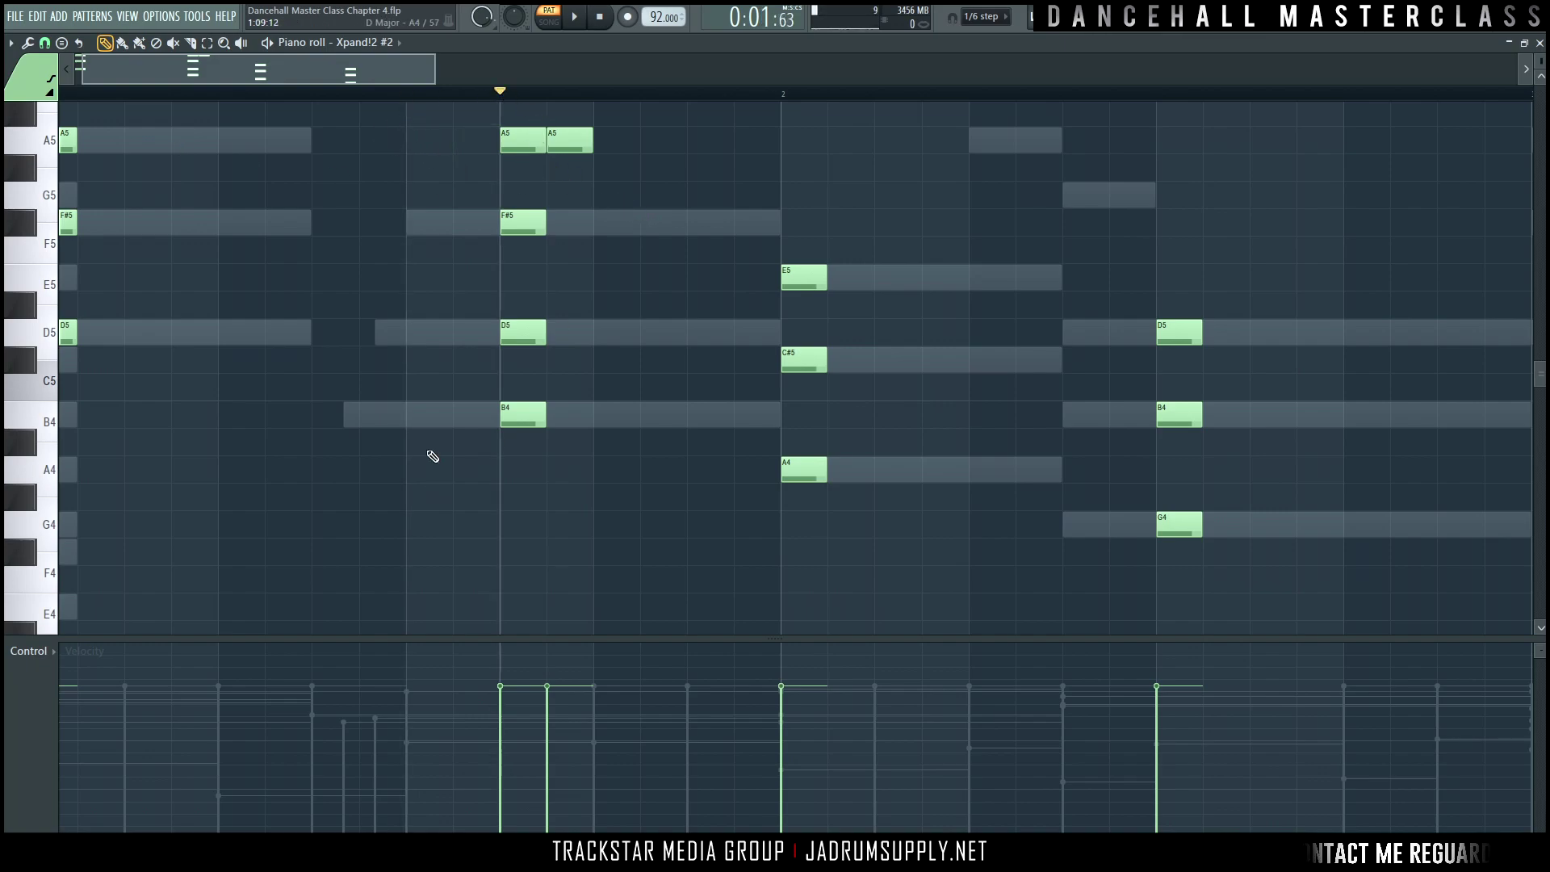
left_click(457, 231)
left_click(458, 332)
left_click(458, 414)
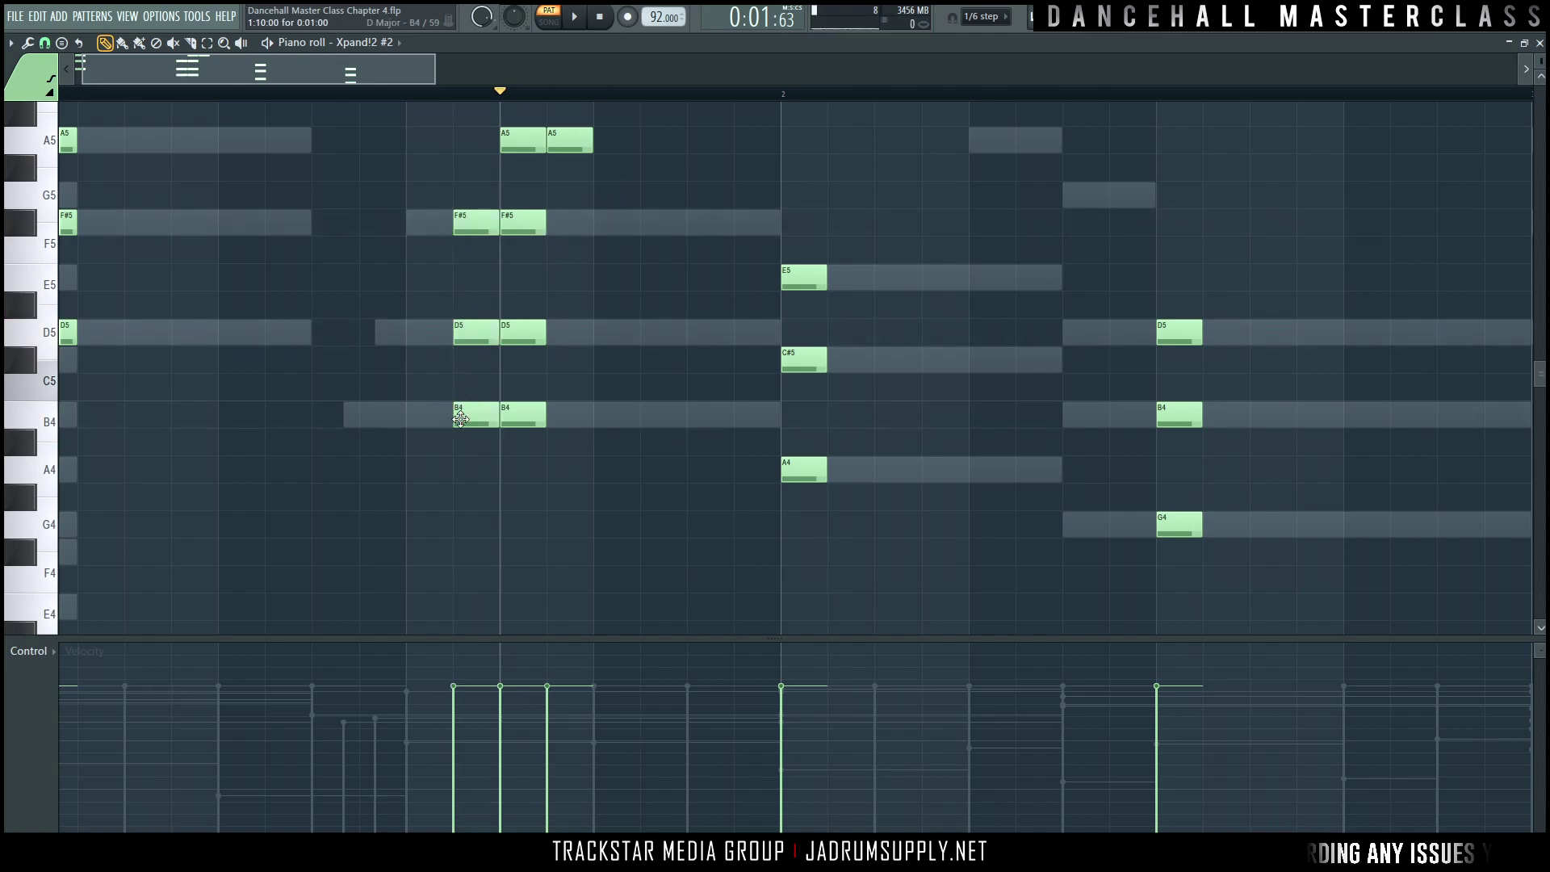
right_click(480, 414)
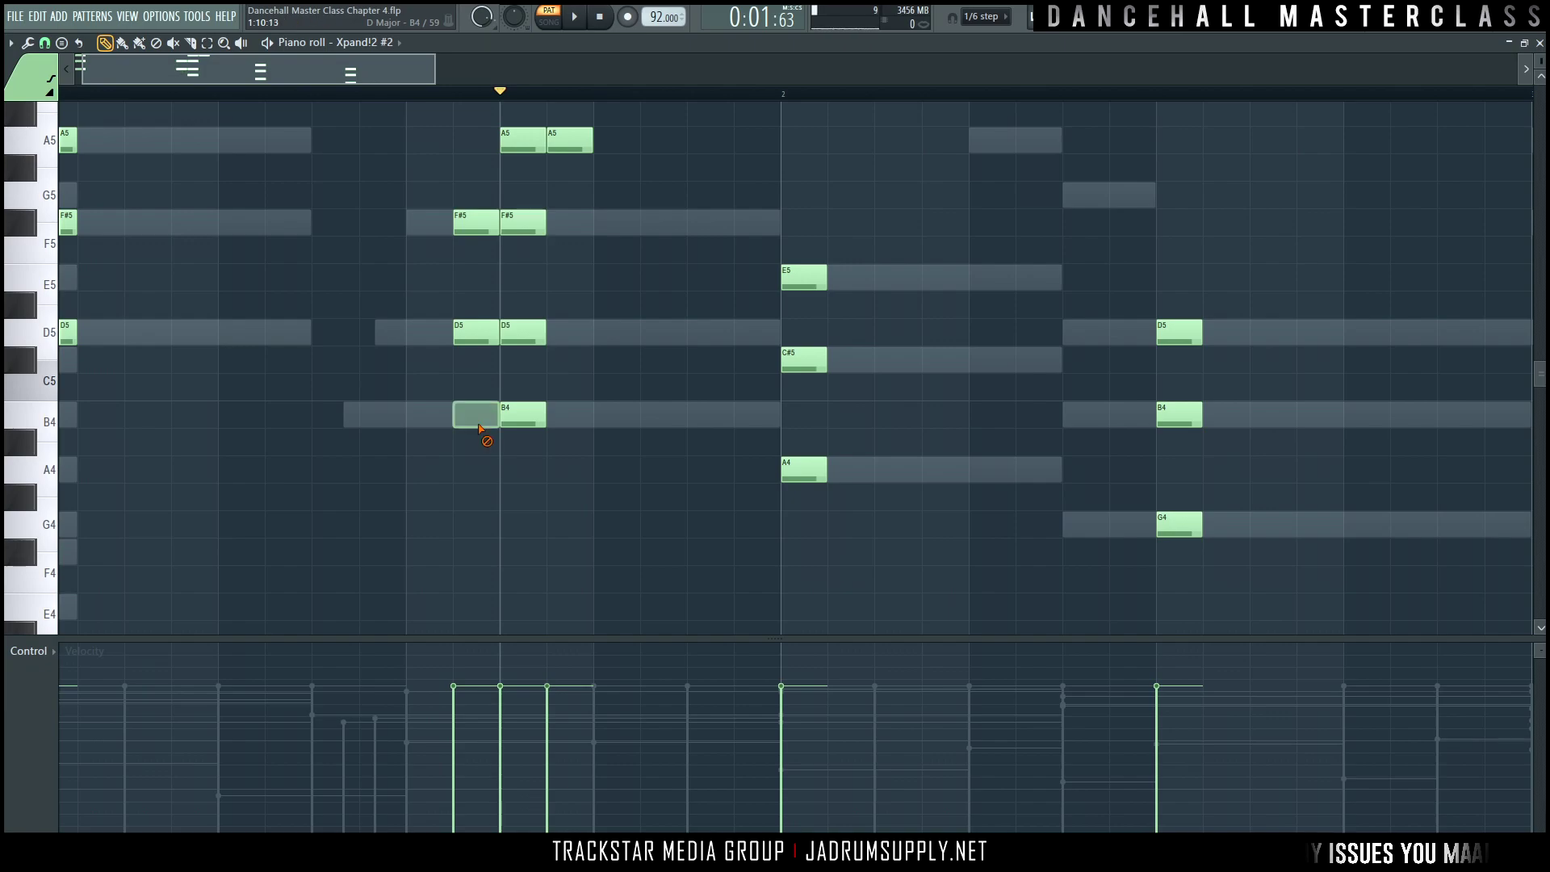
right_click(476, 332)
right_click(470, 222)
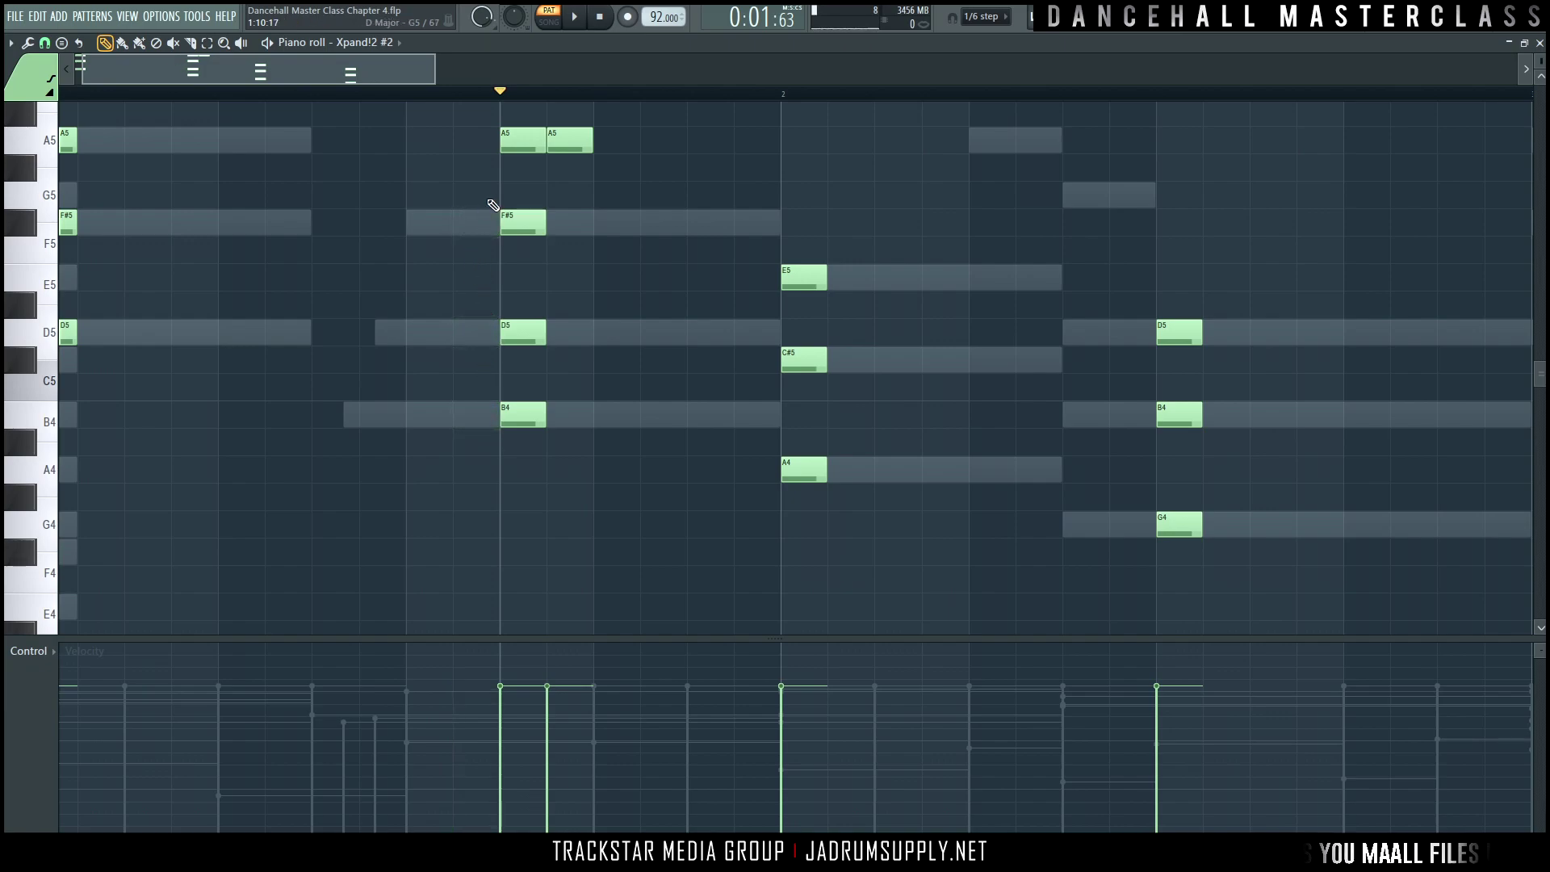
Step: Delete the two remaining extra A5 notes and move the F#5, D5 and B4 chord to step 10 of bar 1
right_click(510, 139)
right_click(570, 140)
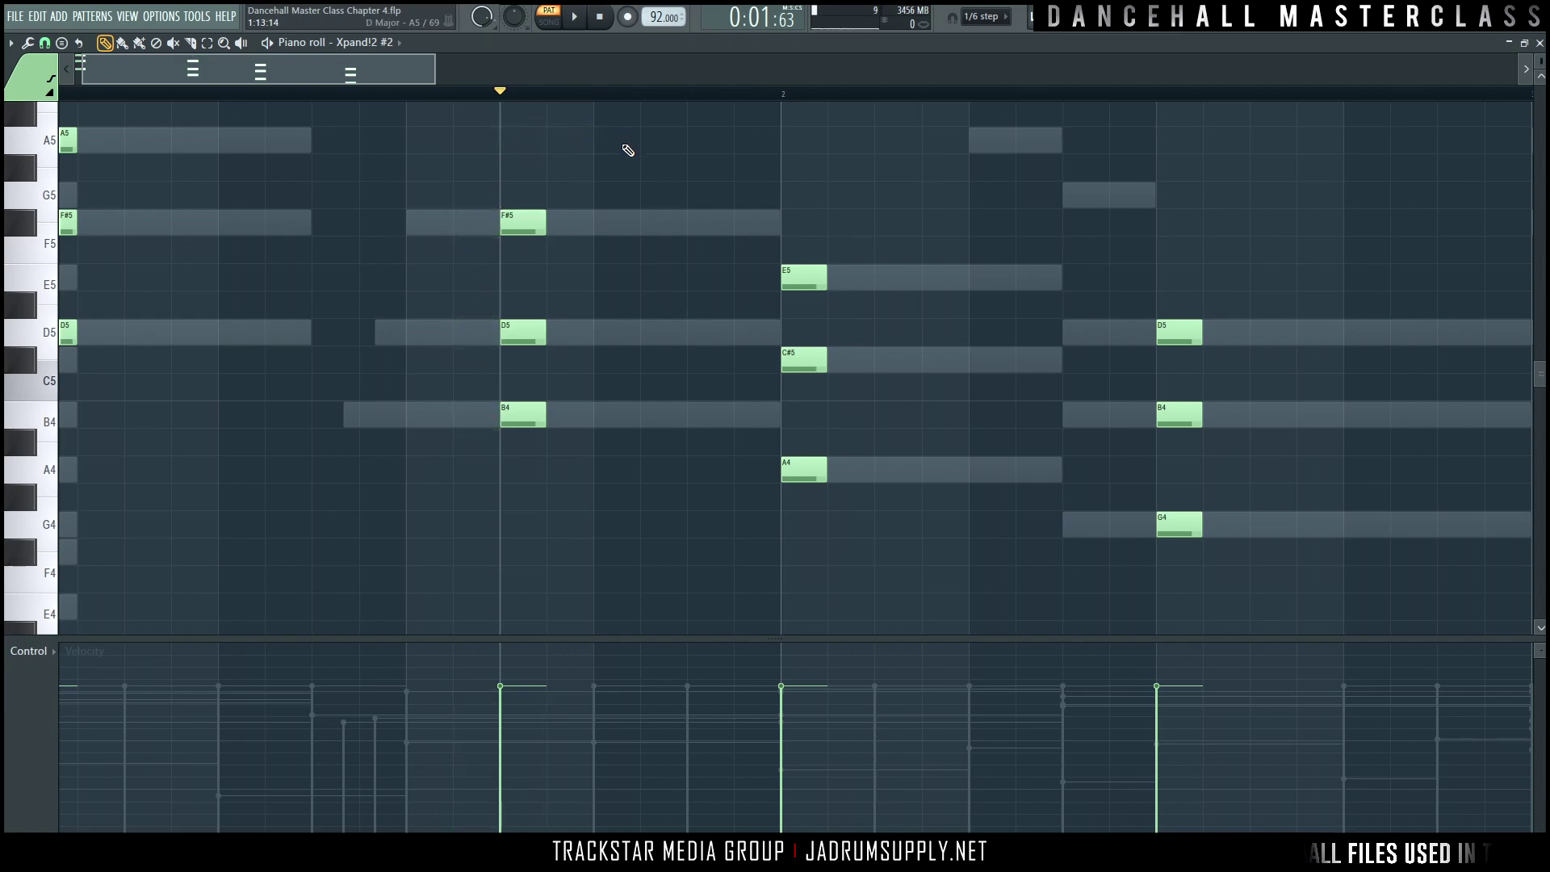
left_click_drag(509, 155, 567, 532)
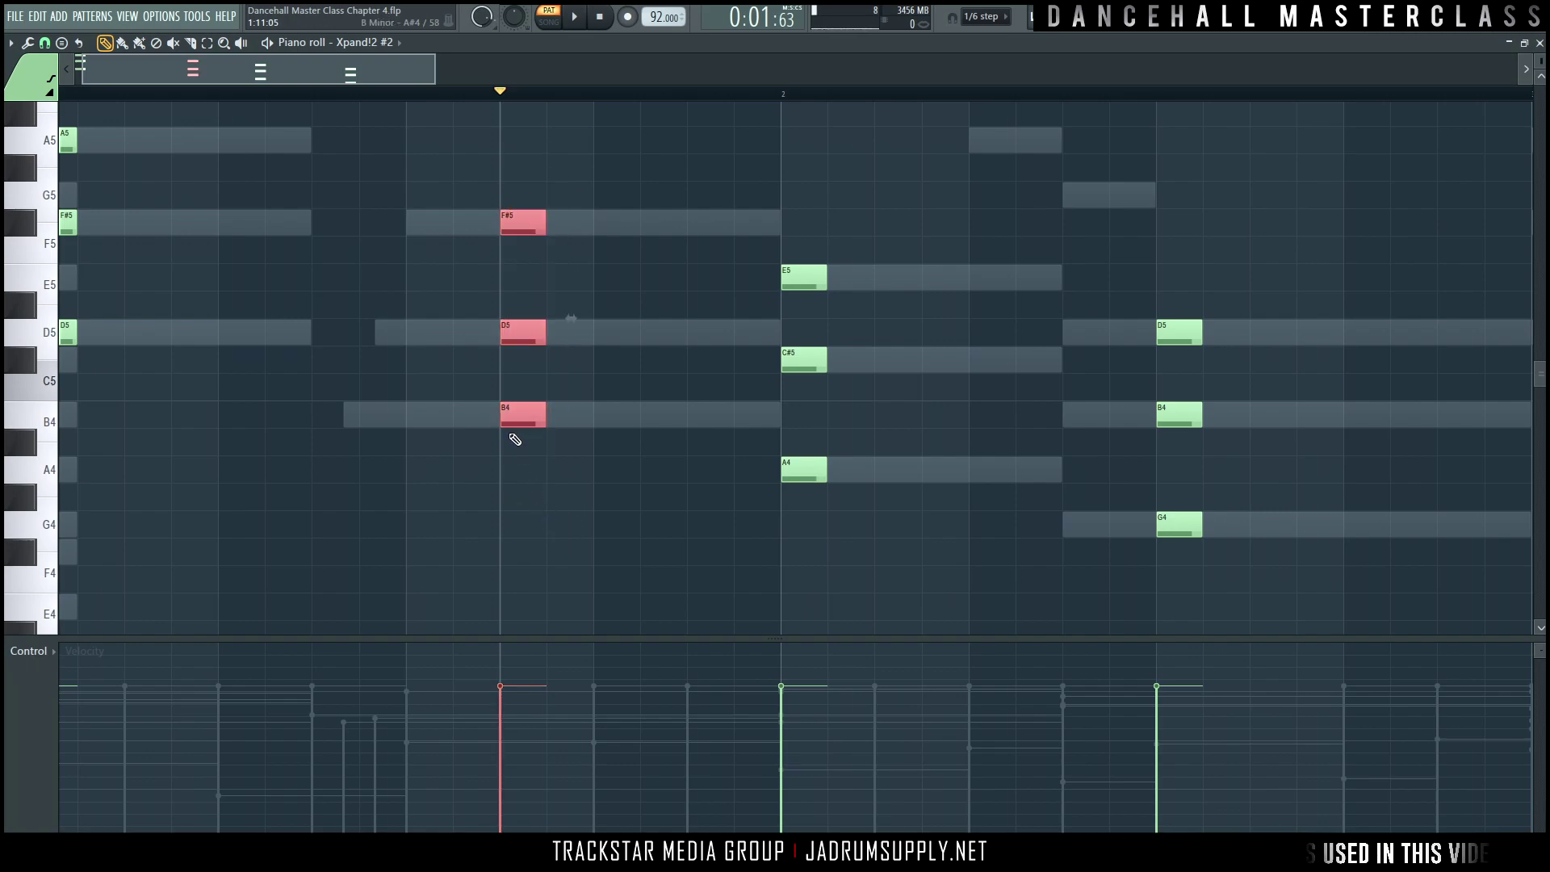
left_click_drag(512, 413, 481, 428)
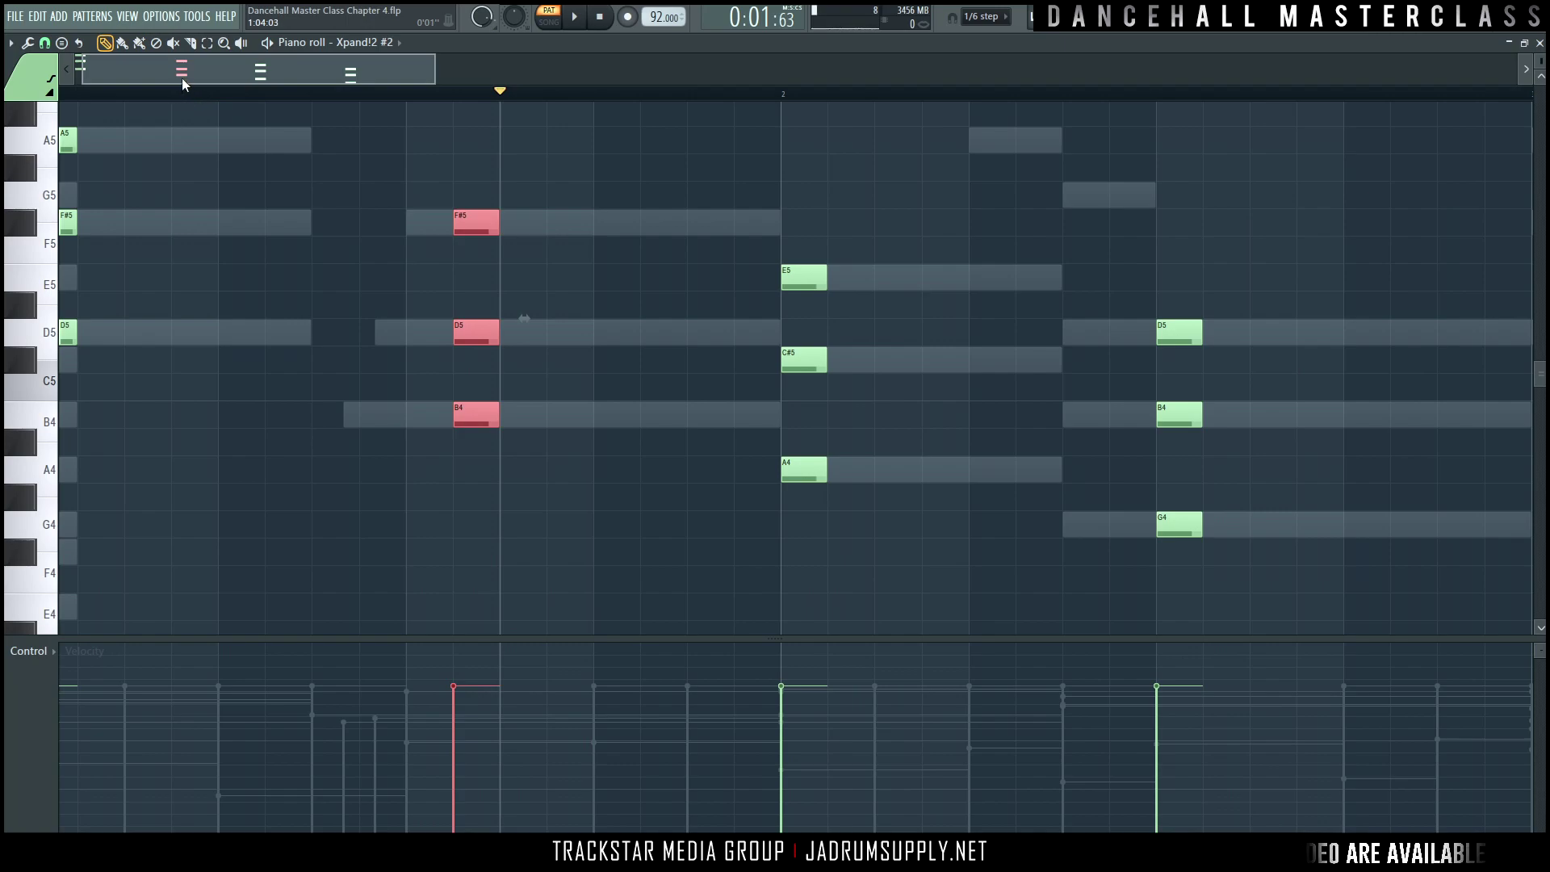
left_click_drag(182, 77, 57, 75)
key("space")
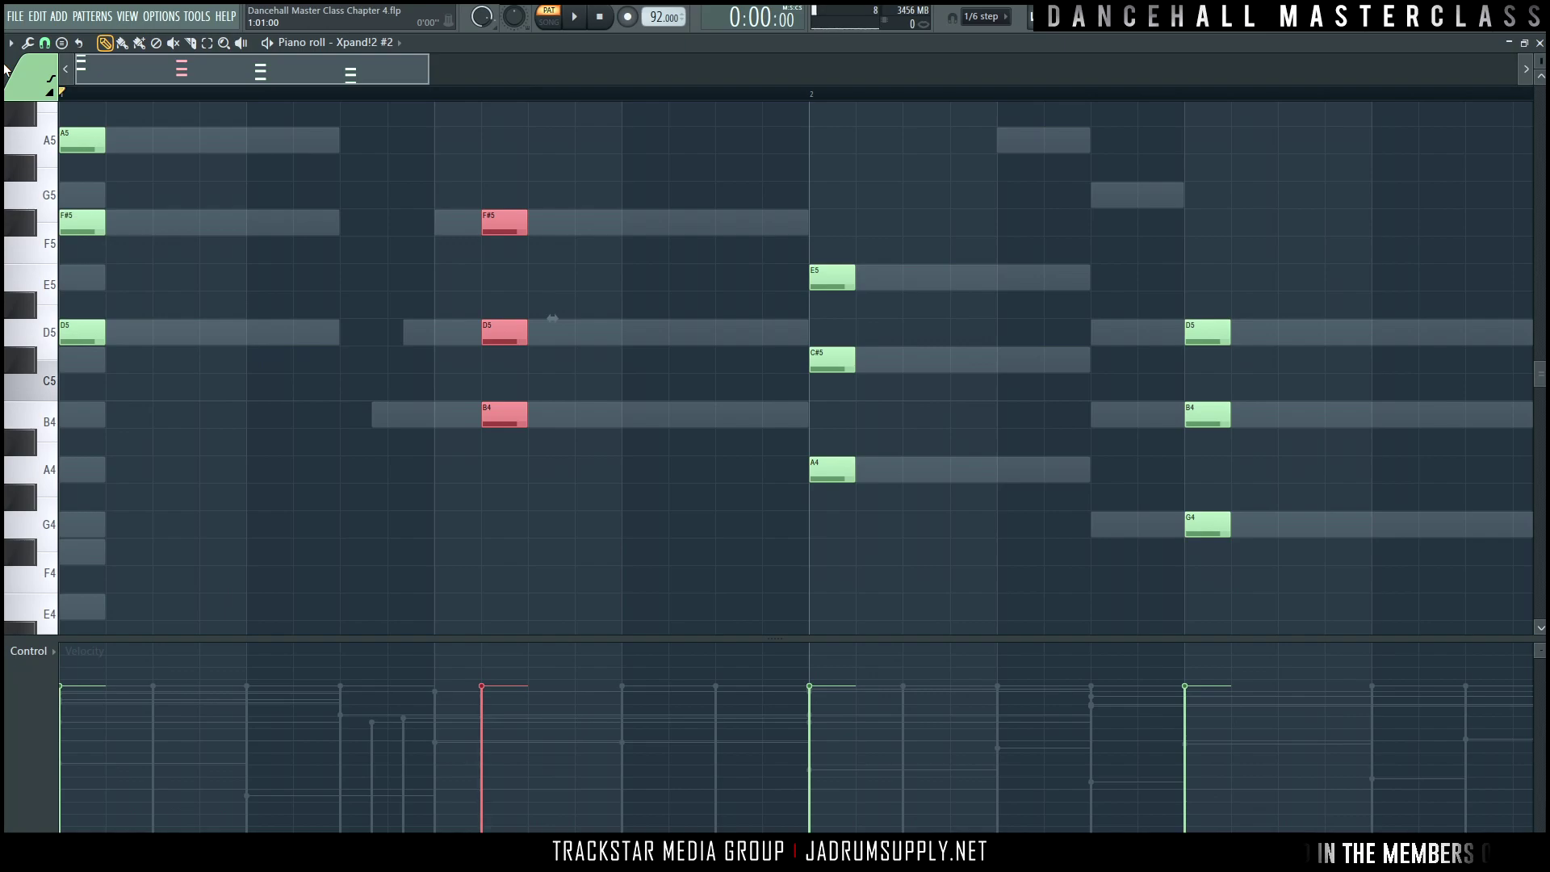
Step: Try an extra F#5 at step 9 of bar 1, and place D5 notes at steps 4 and 7
left_click(440, 229)
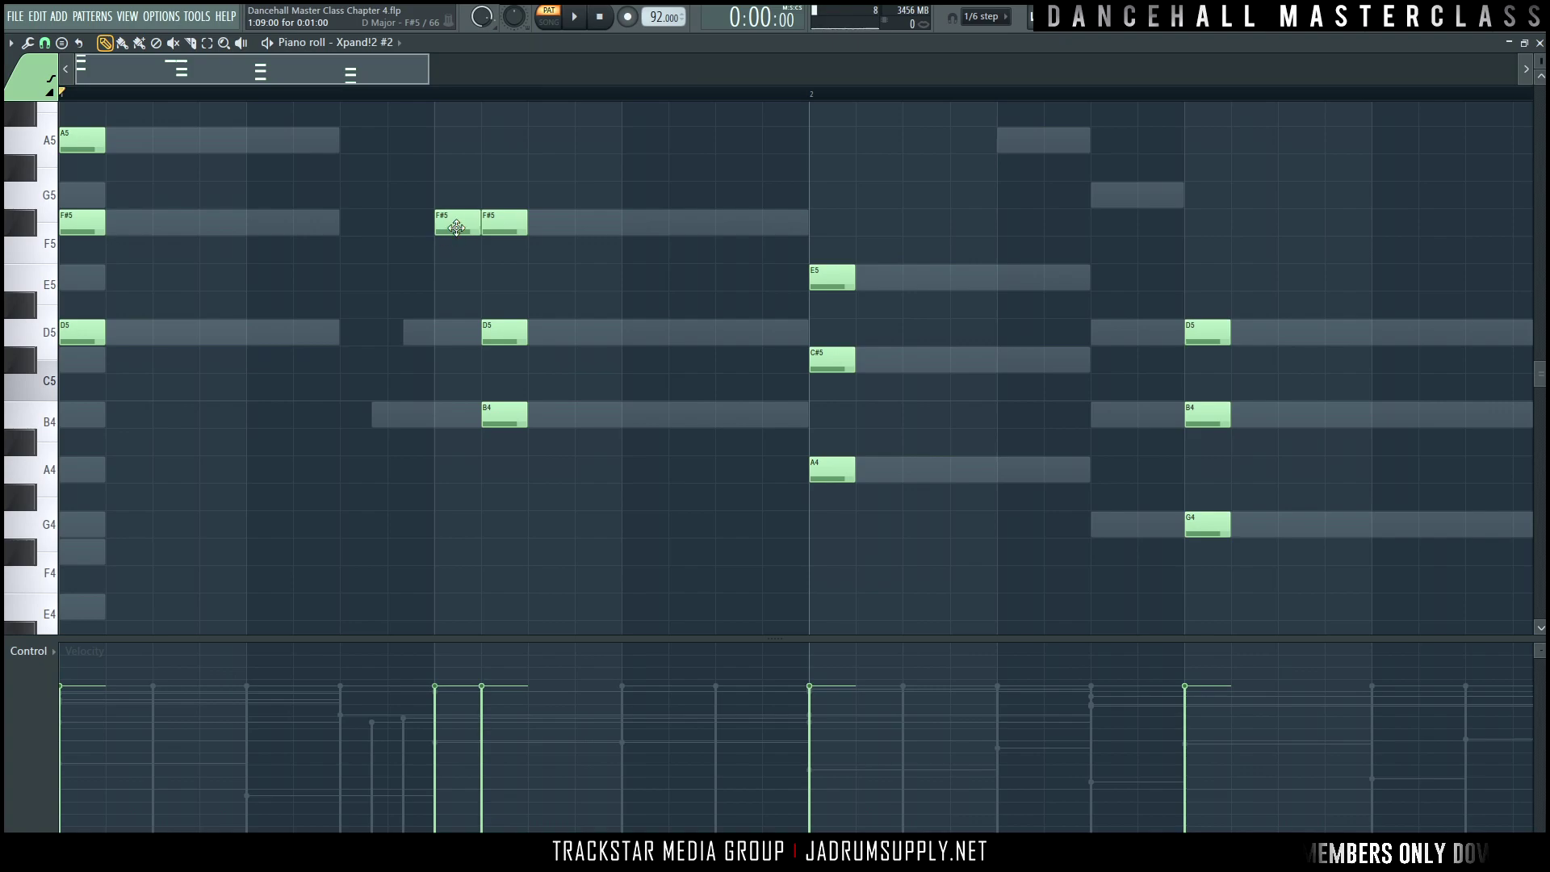
right_click(455, 233)
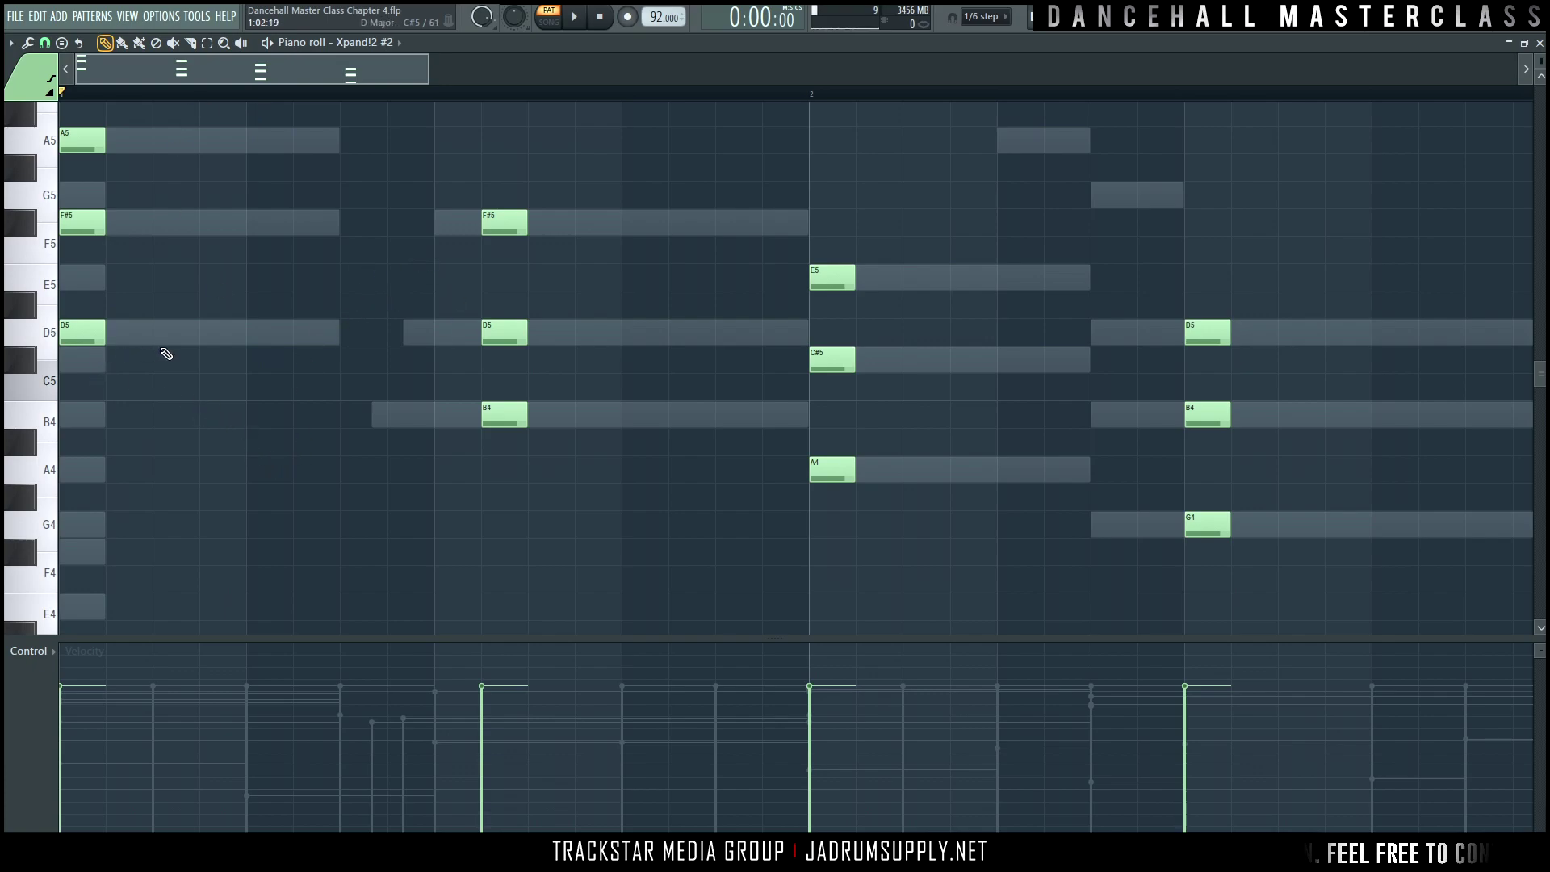
left_click(209, 335)
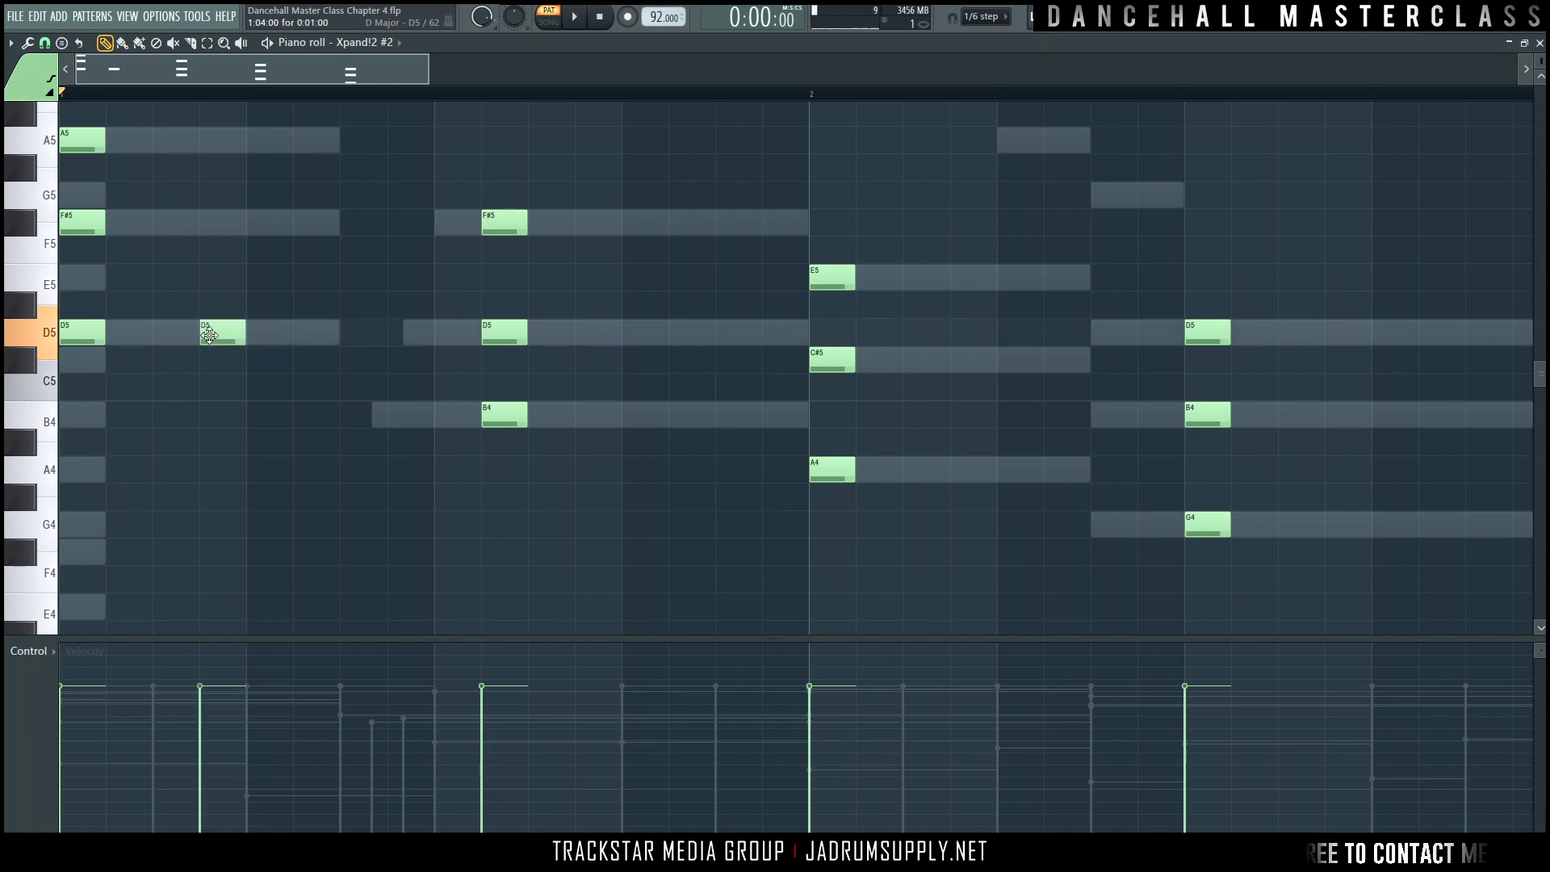
left_click(356, 335)
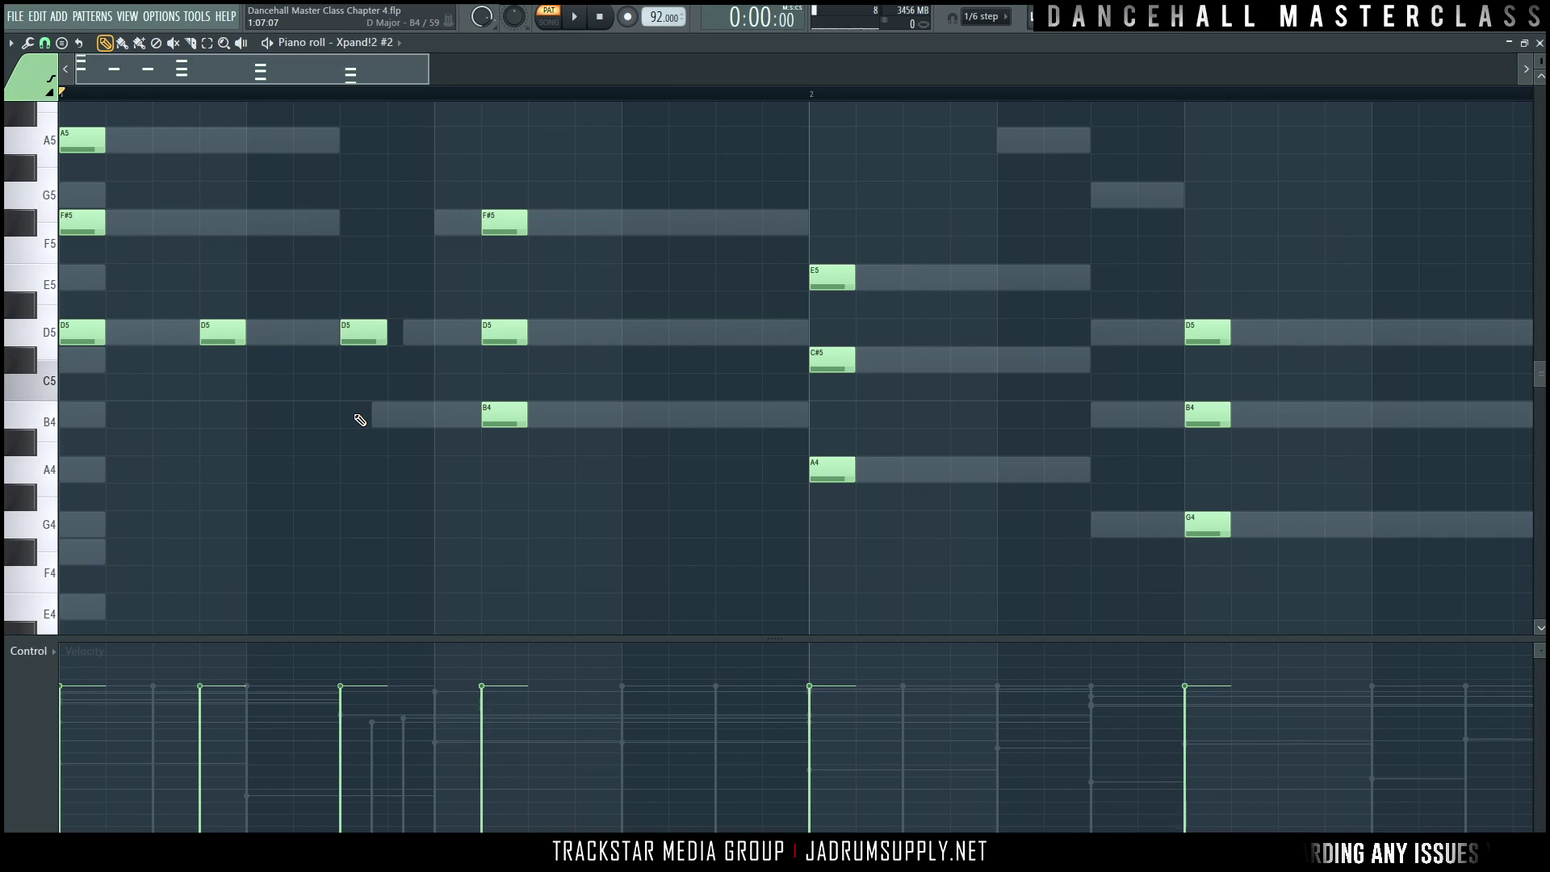
key("space")
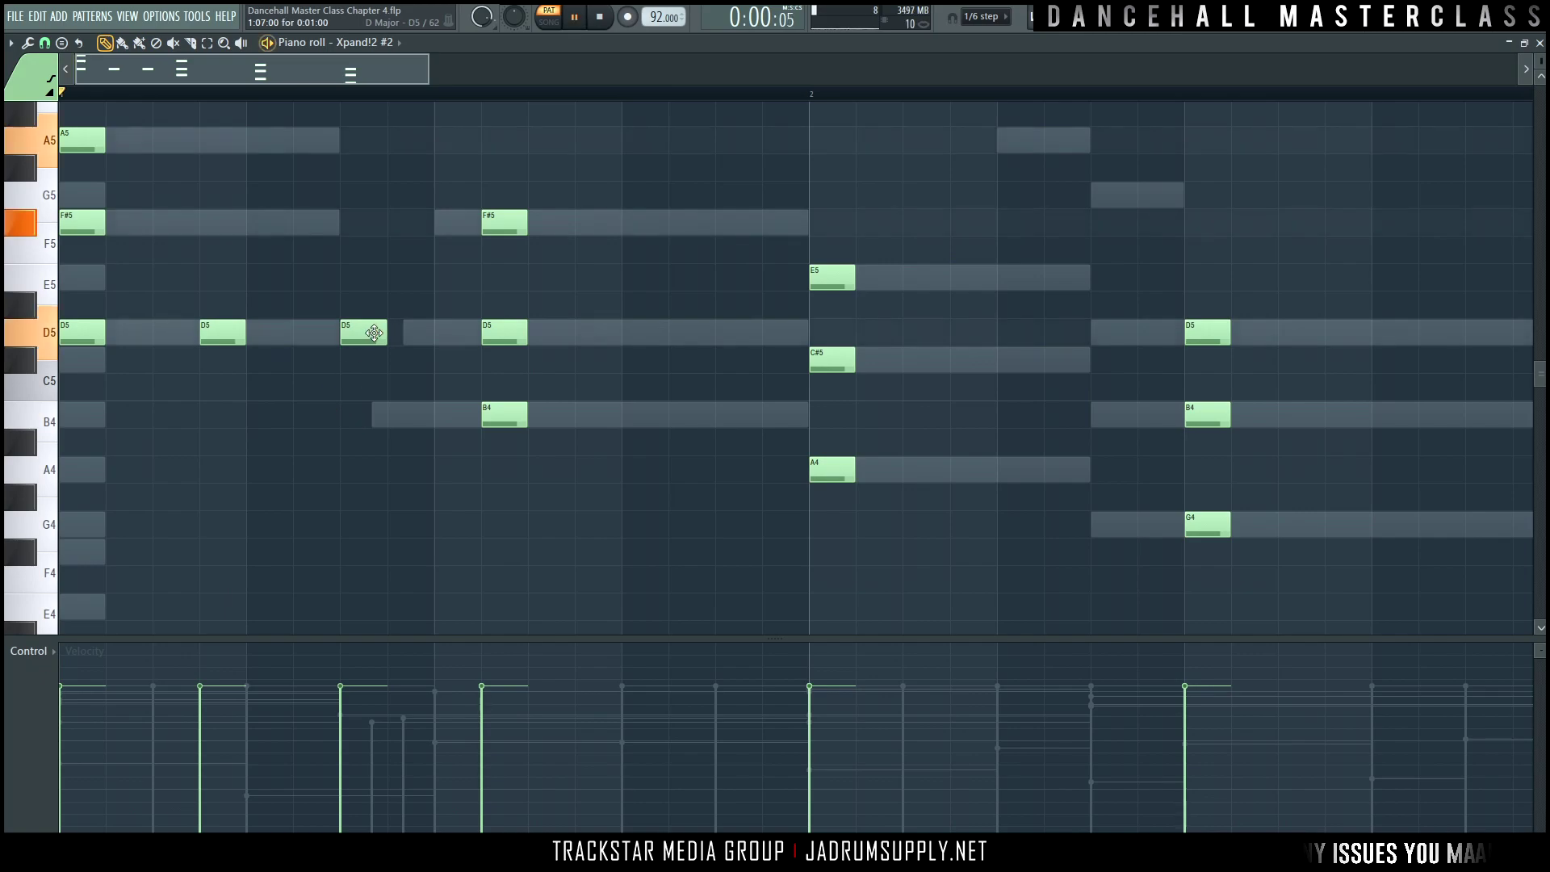
key("space")
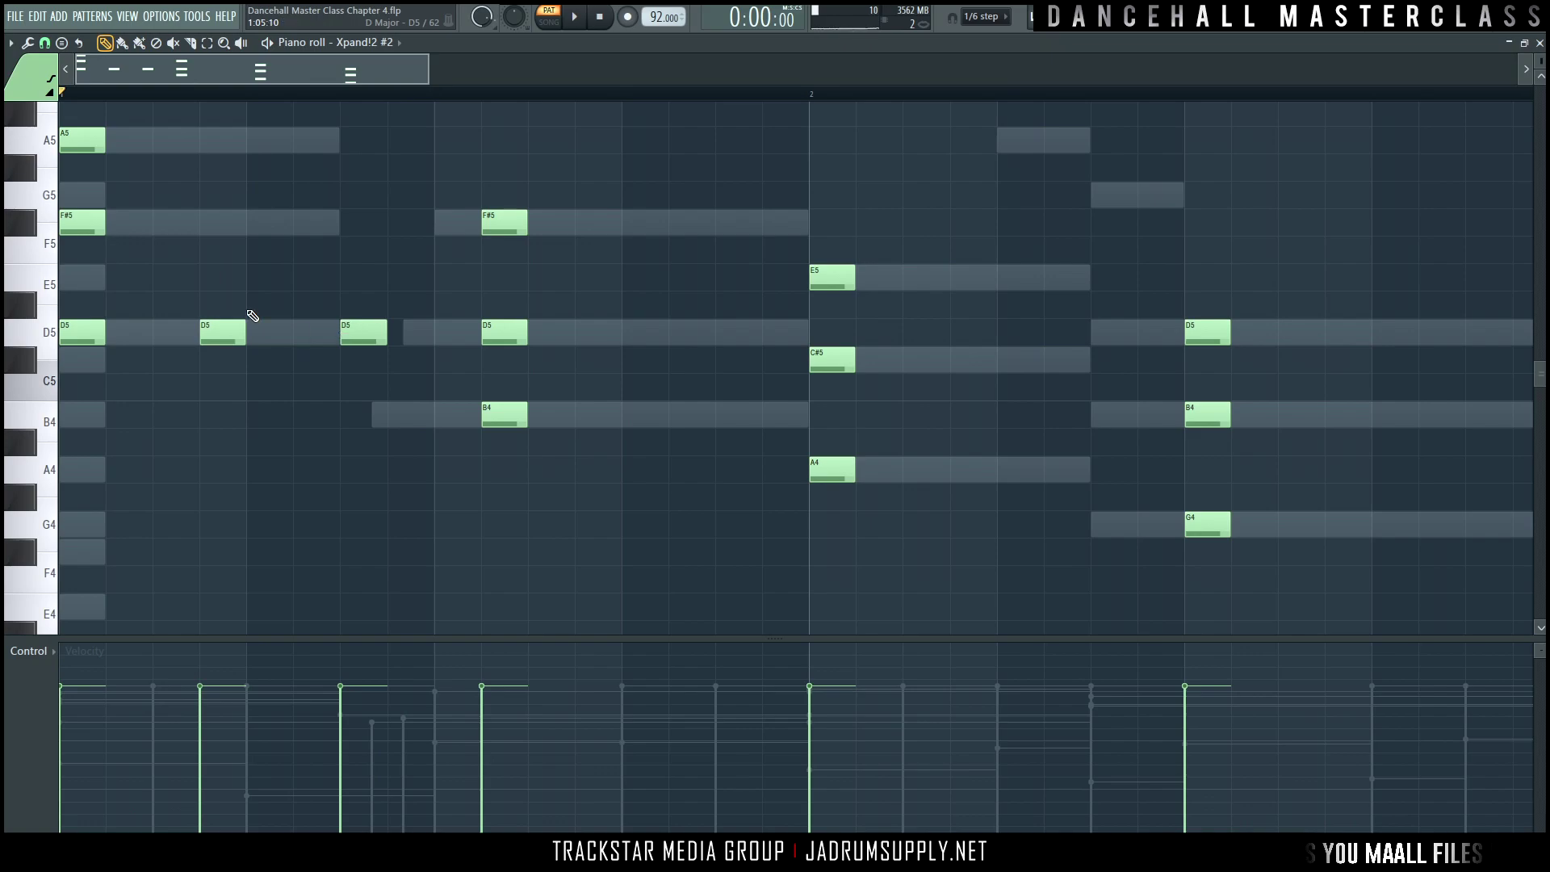
Step: Add F#5 and A5 above the D5 notes at steps 4 and 7 of bar 1 and play the pattern back
left_click(204, 224)
left_click(206, 140)
left_click(345, 141)
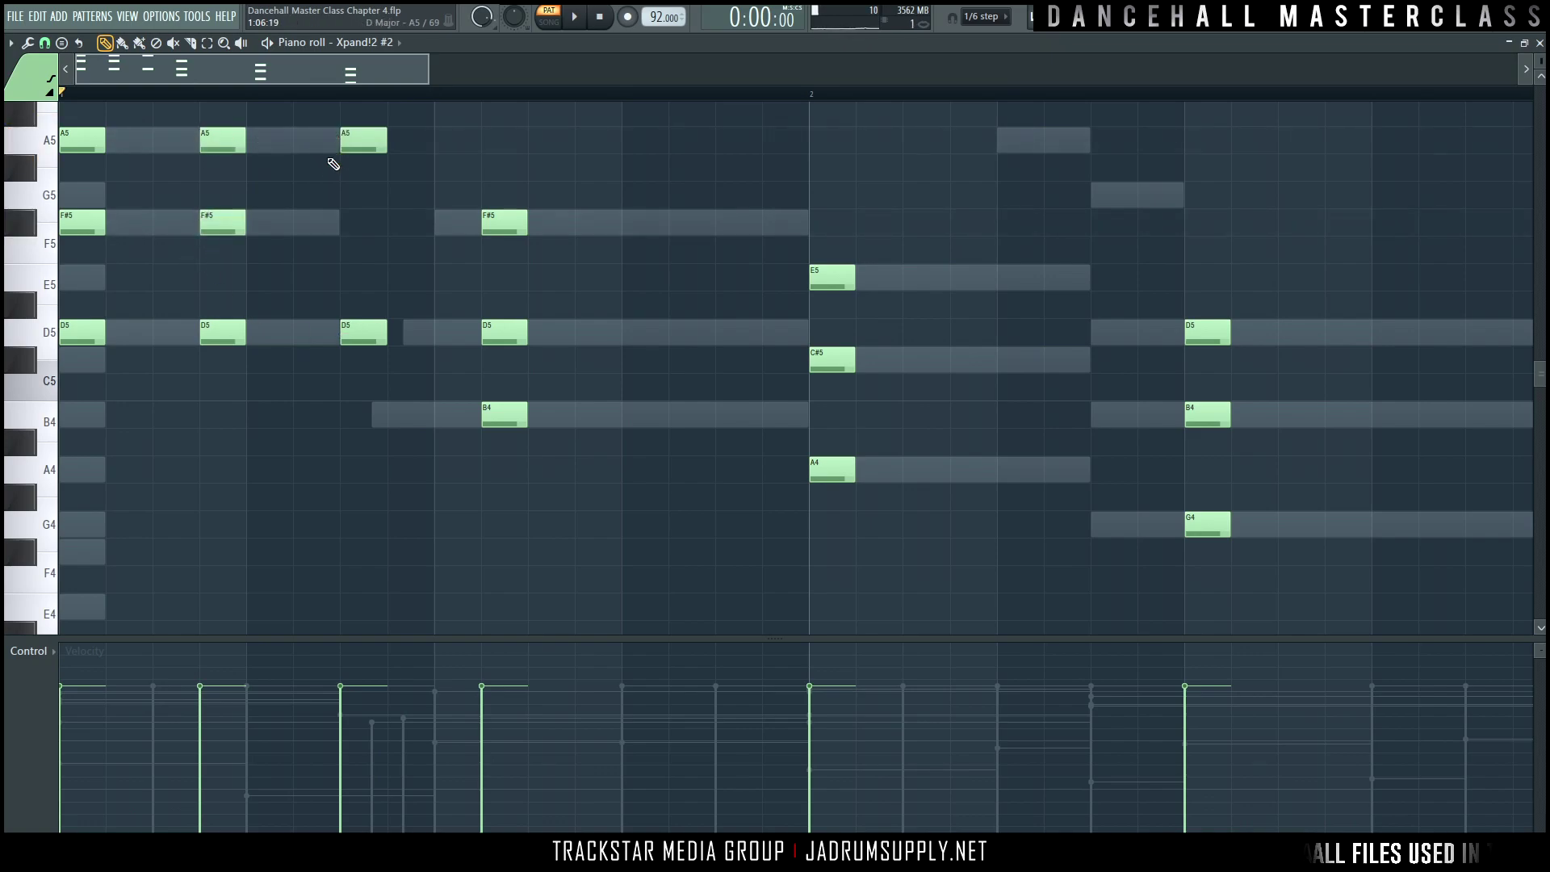
left_click(345, 223)
key("space")
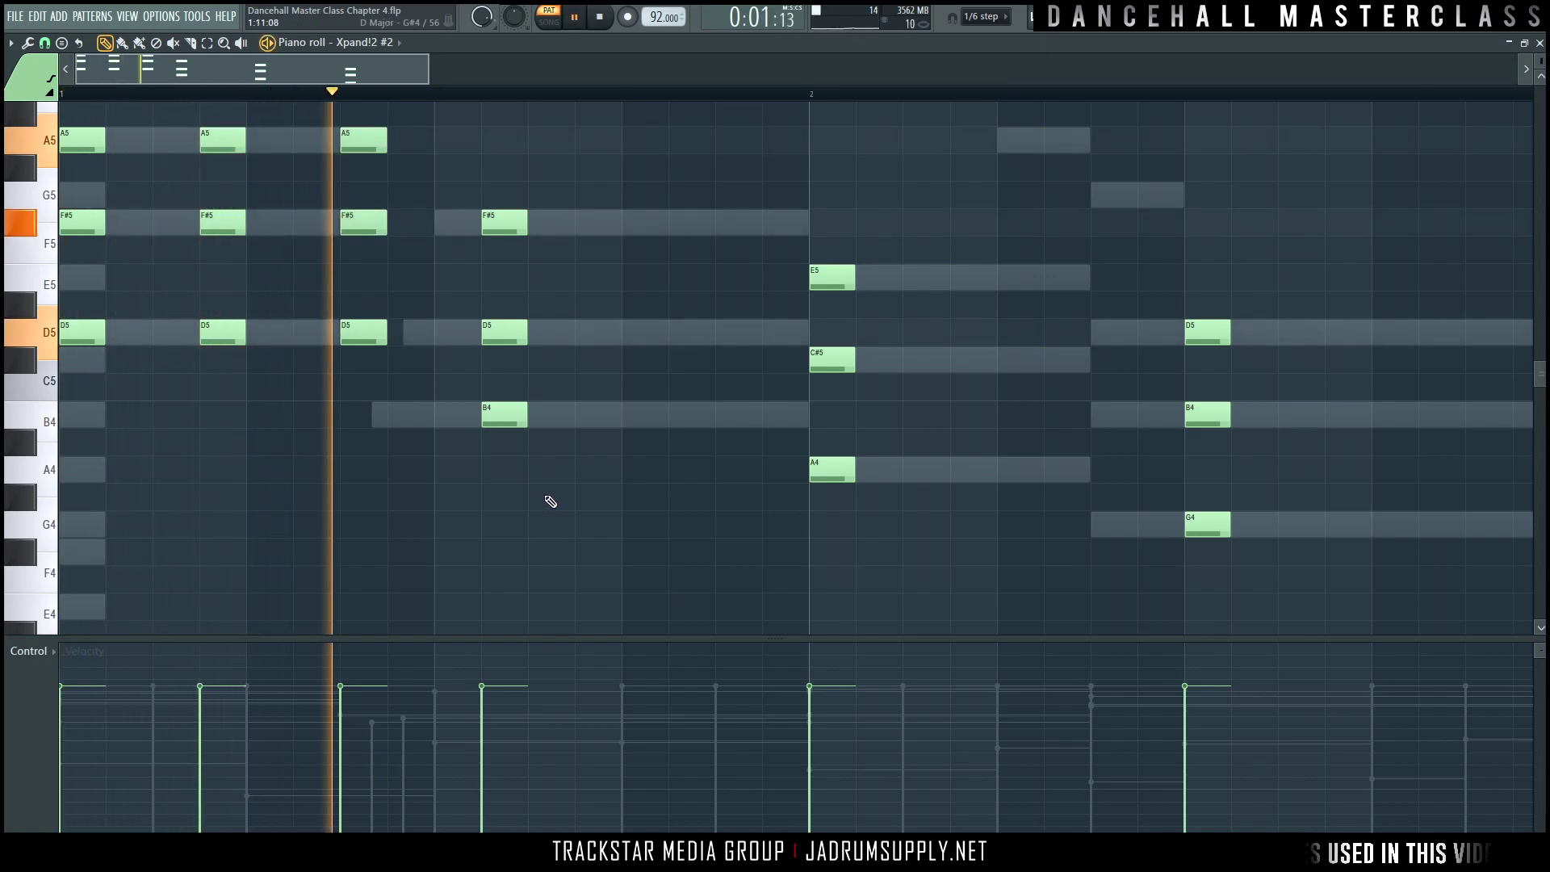
key("space")
Step: Delete the D5, F#5 and A5 chords at steps 4 and 7 of bar 1
left_click_drag(445, 429, 170, 100)
key("Delete")
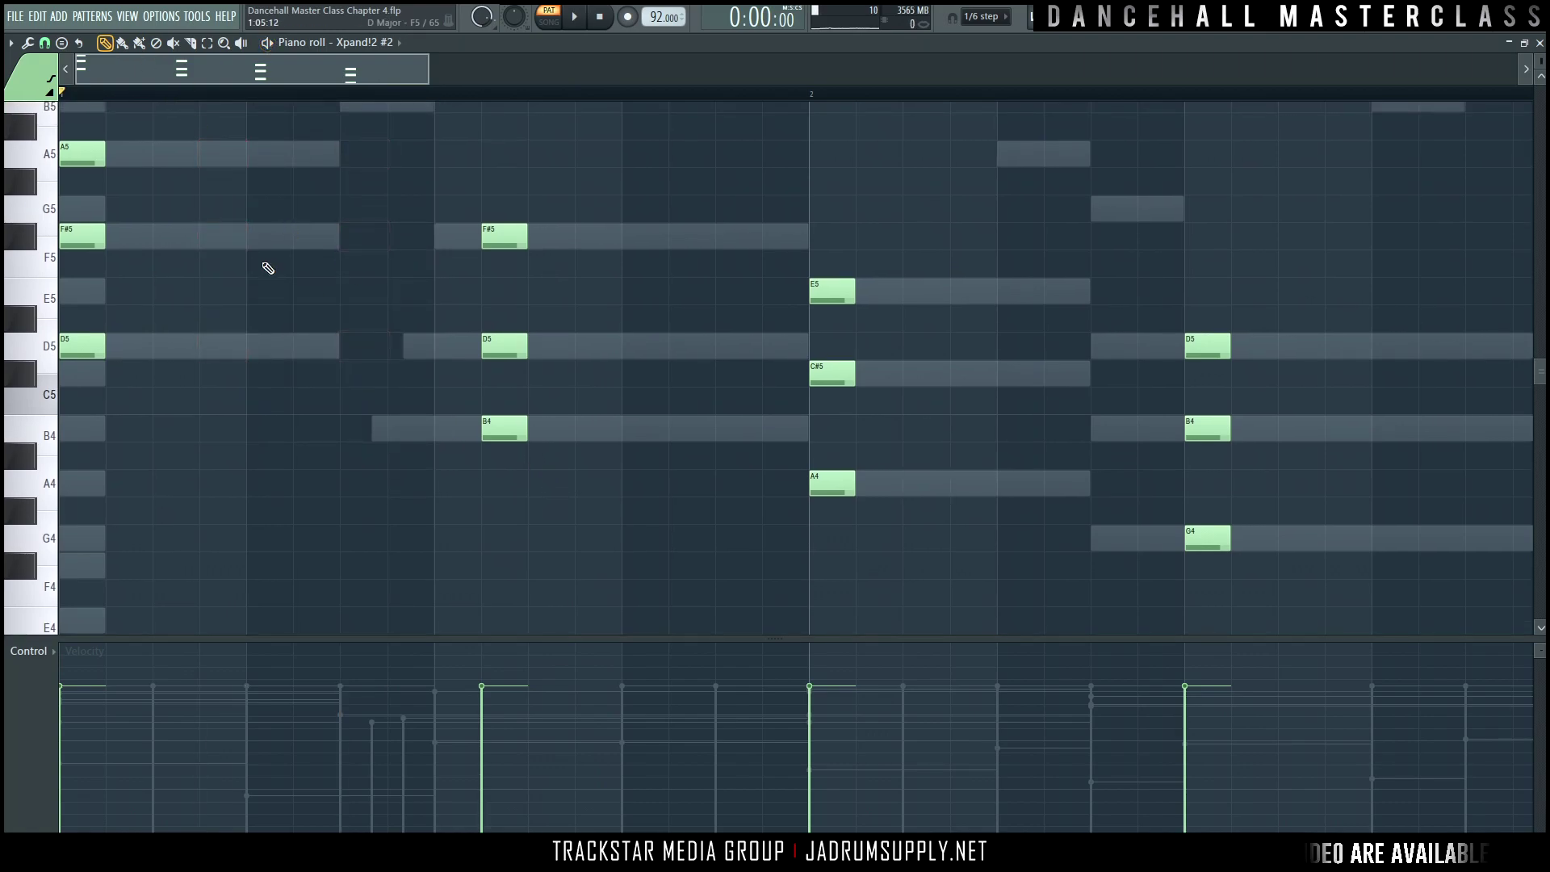
scroll(166, 95, "down", 3)
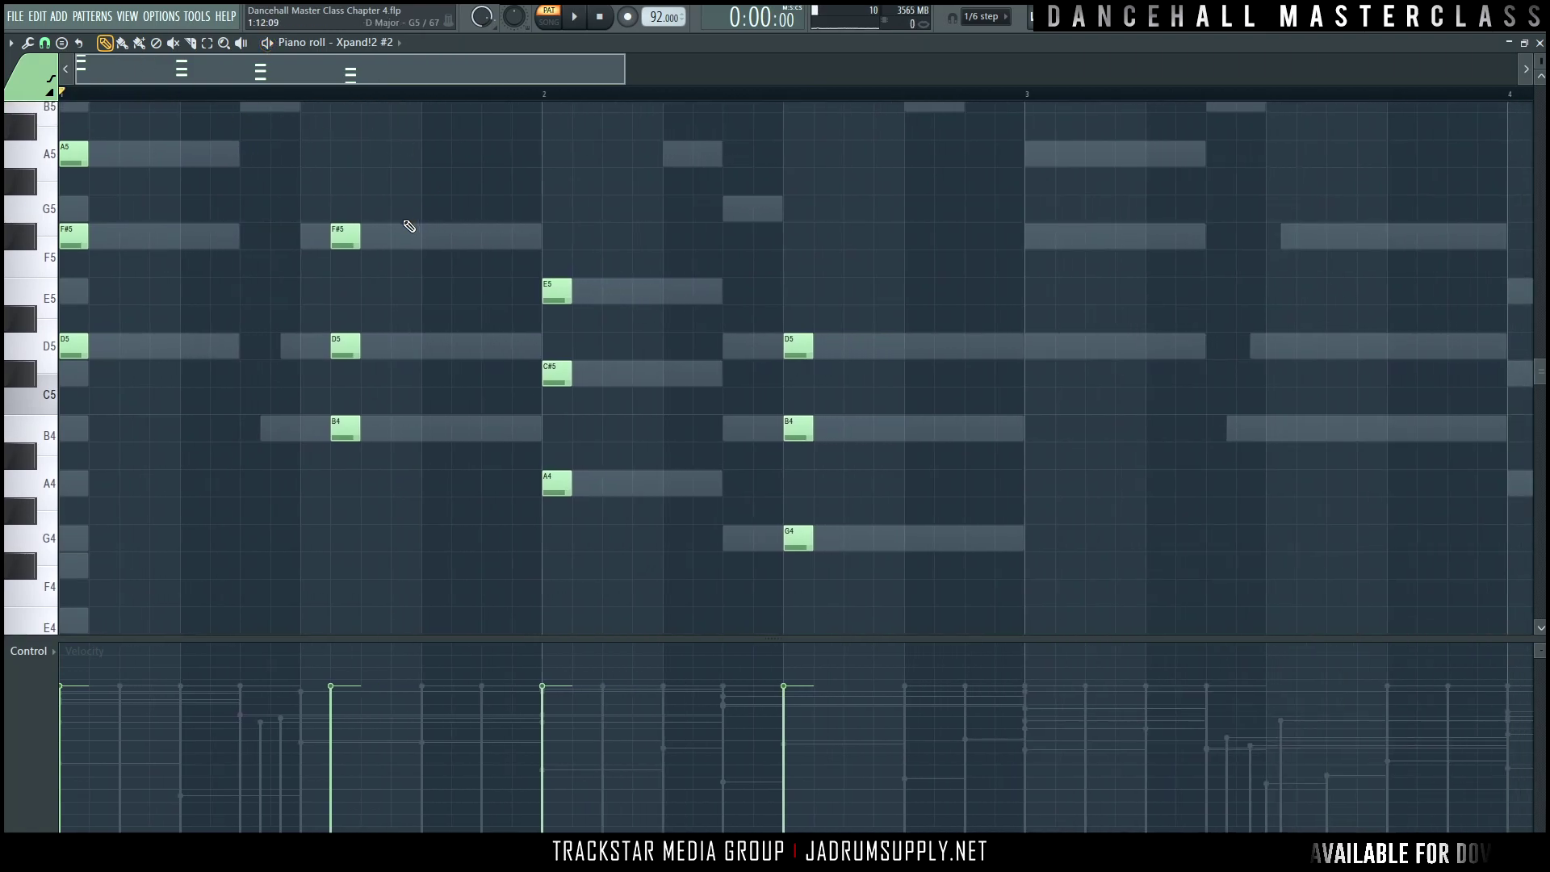
key("F6")
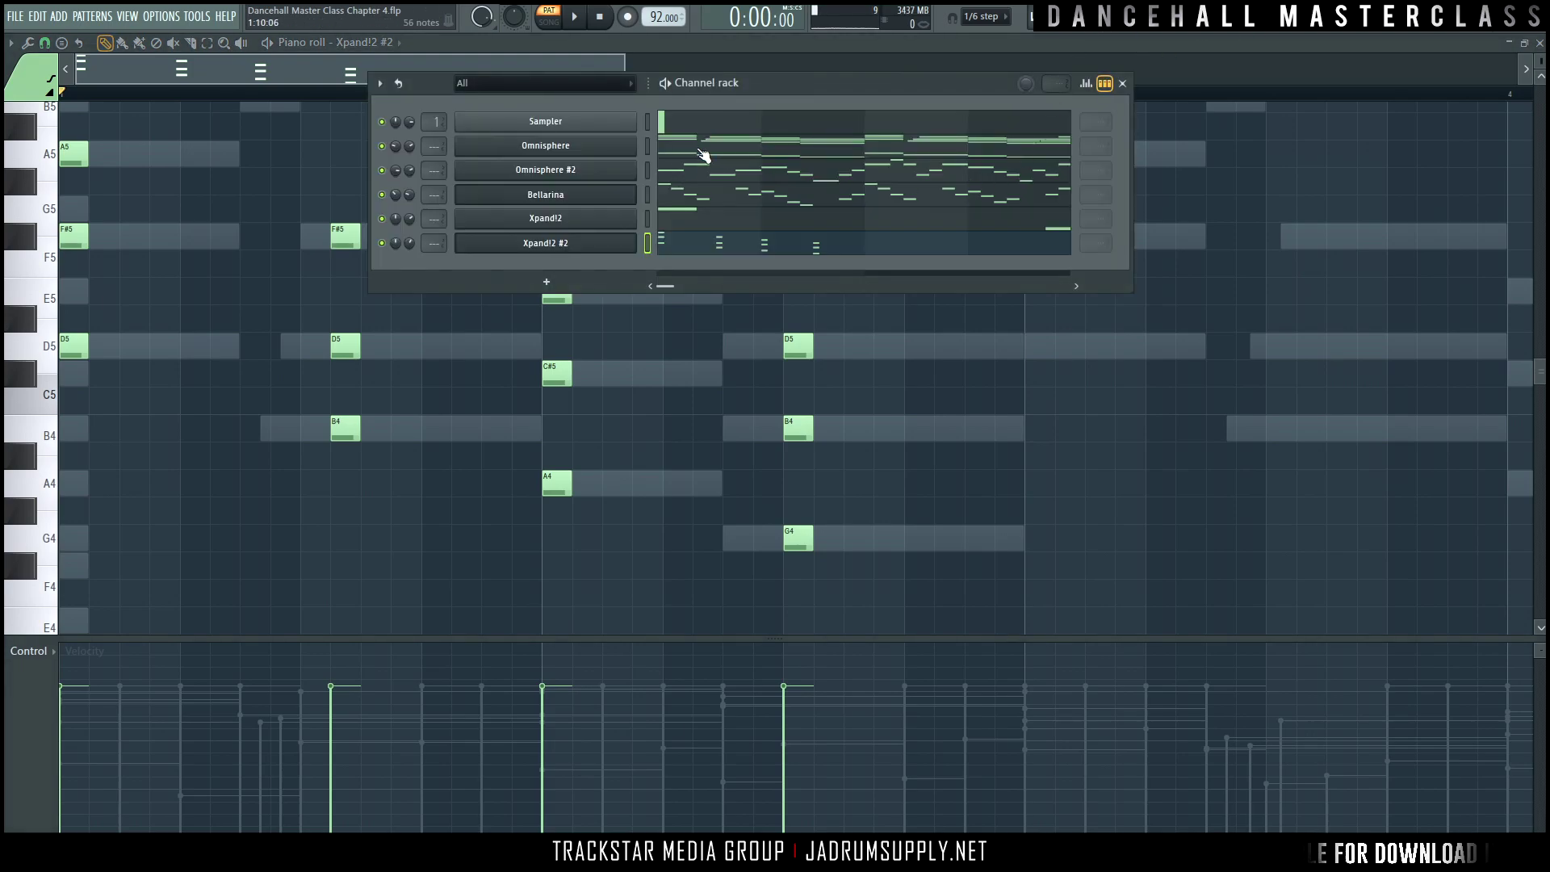
key("F6")
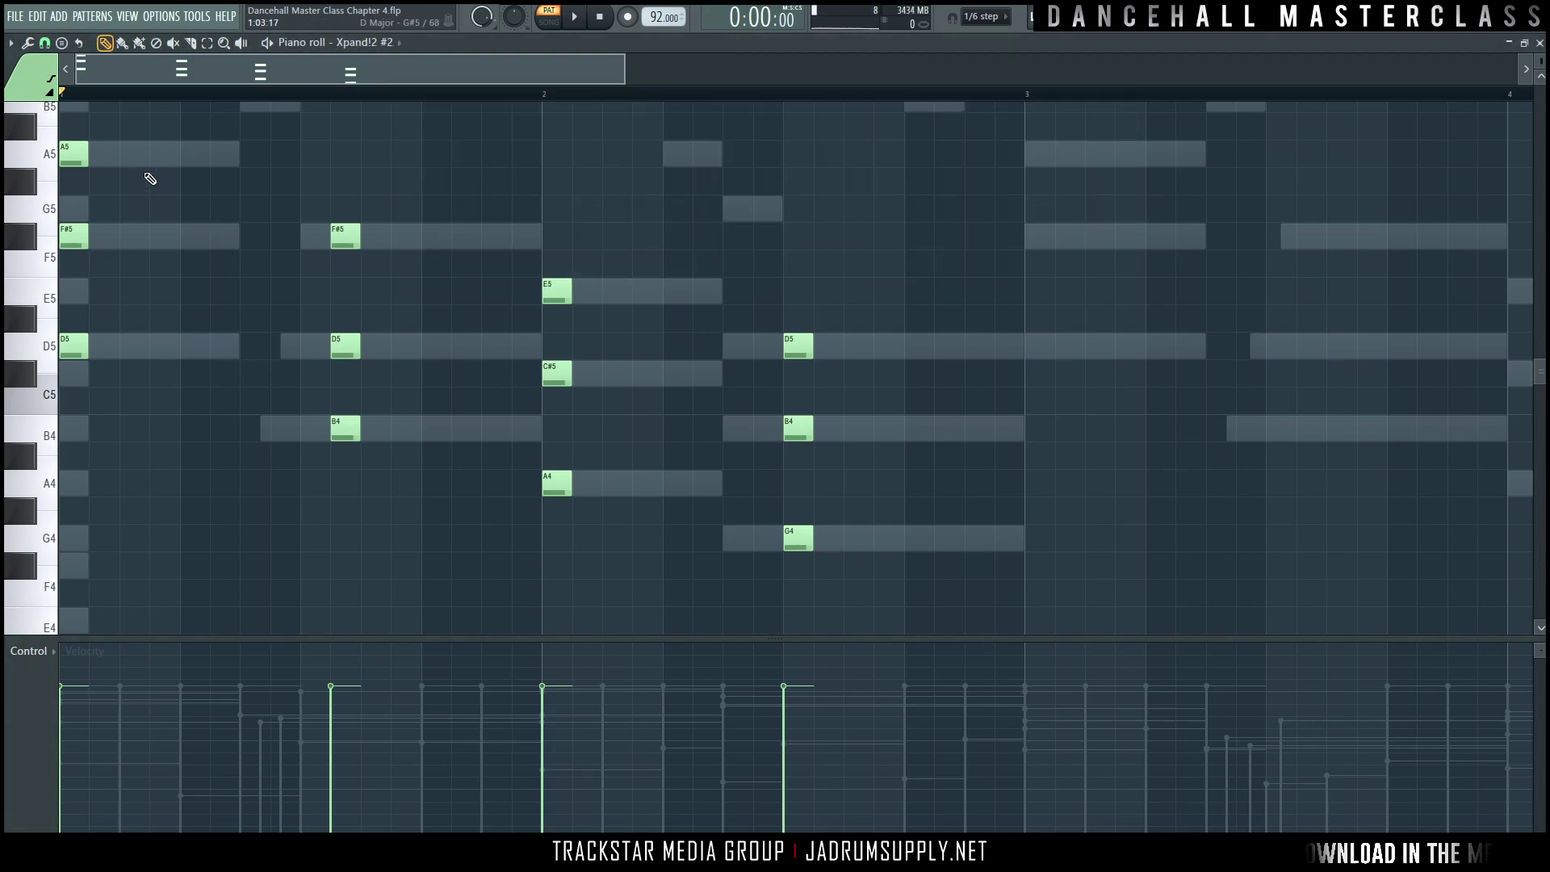
Step: Place A5, F#5 and D5 chords at steps 4 and 7 of bar 1
left_click(159, 154)
left_click(161, 236)
left_click(159, 345)
left_click(247, 346)
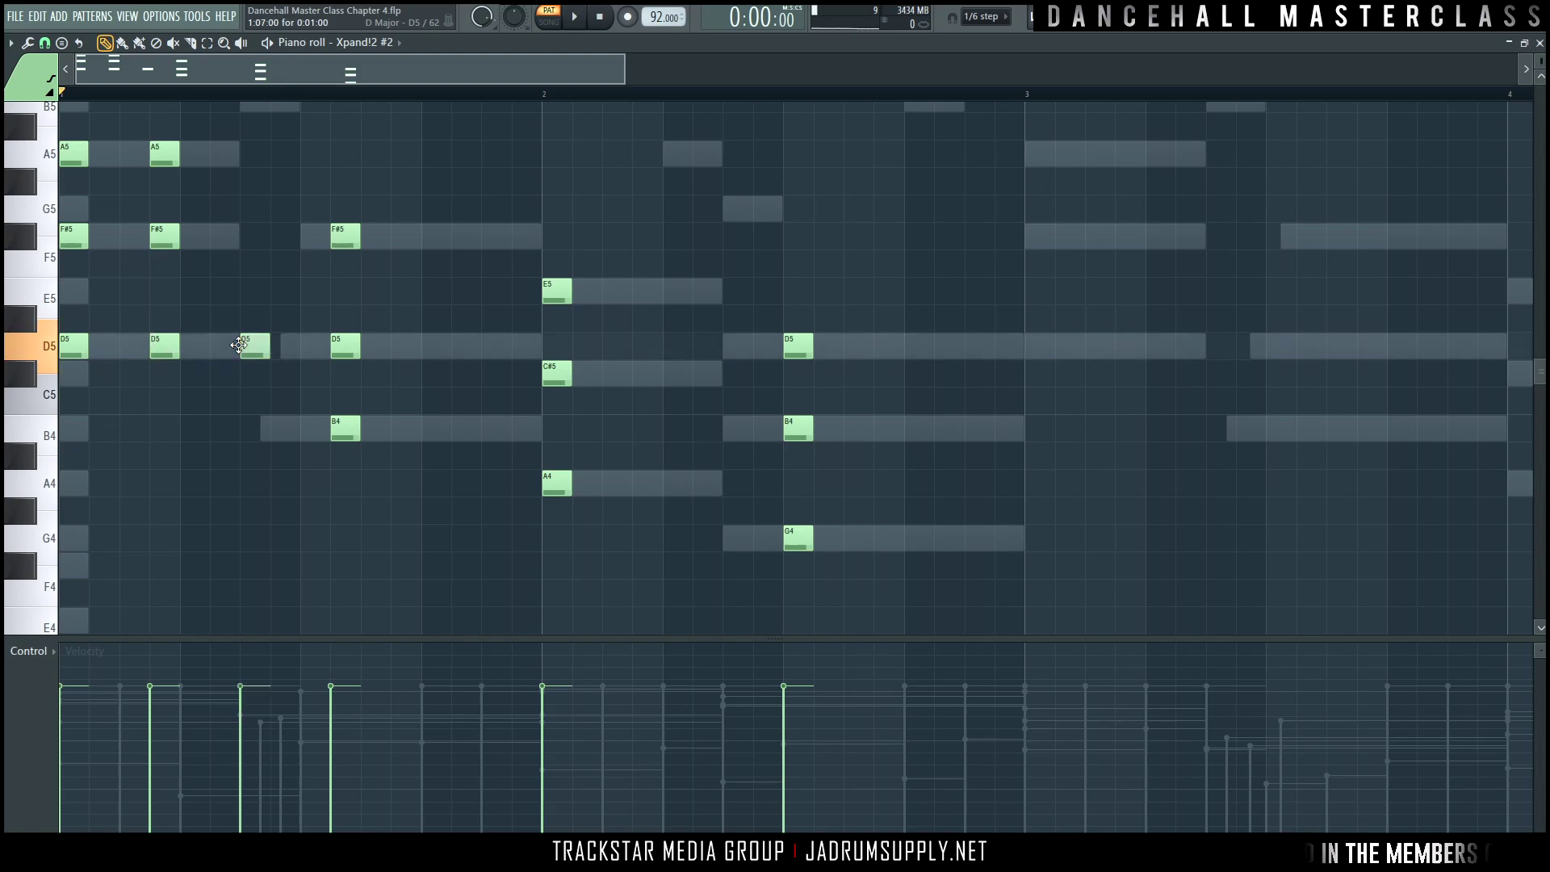
left_click(247, 235)
left_click(246, 154)
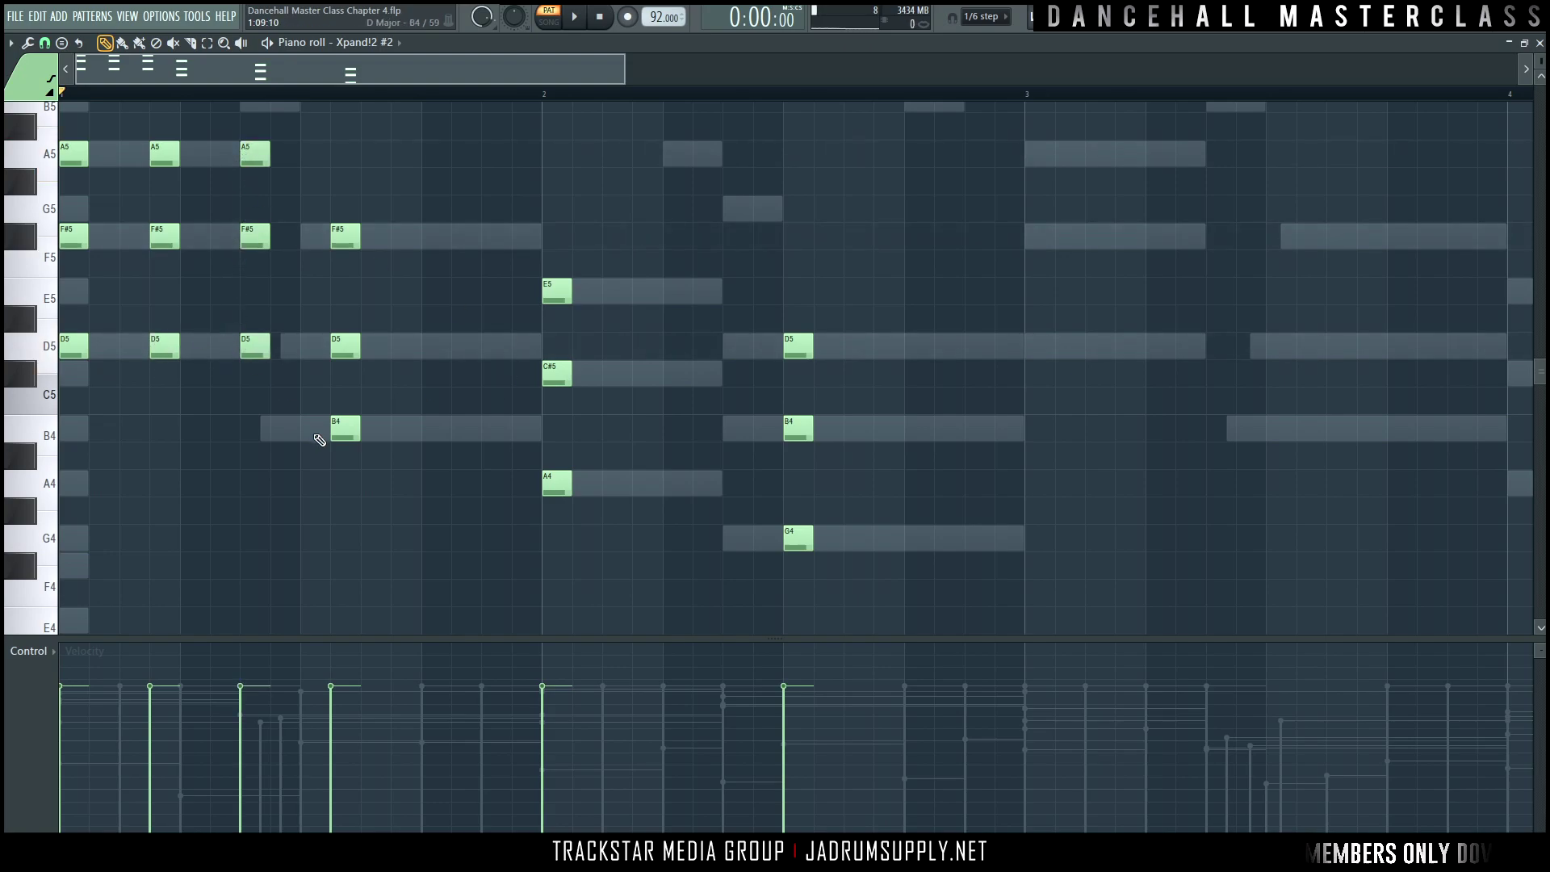
Step: Place a B4, D5 and F#5 chord at step 13 of bar 1 and play the pattern back
left_click(427, 429)
left_click(428, 346)
left_click(428, 236)
key("space")
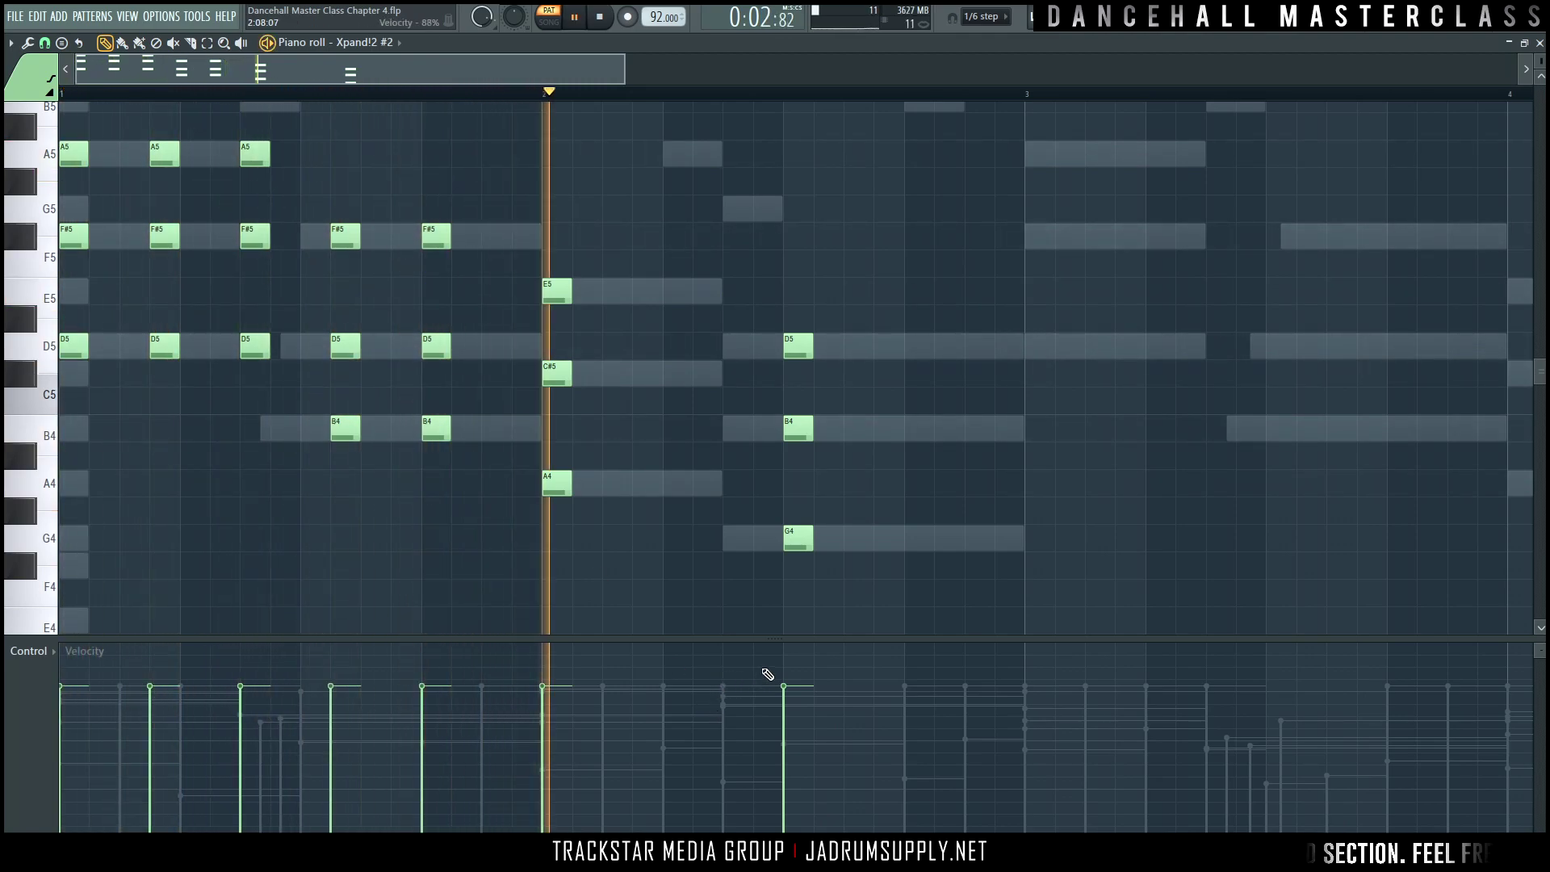
key("space")
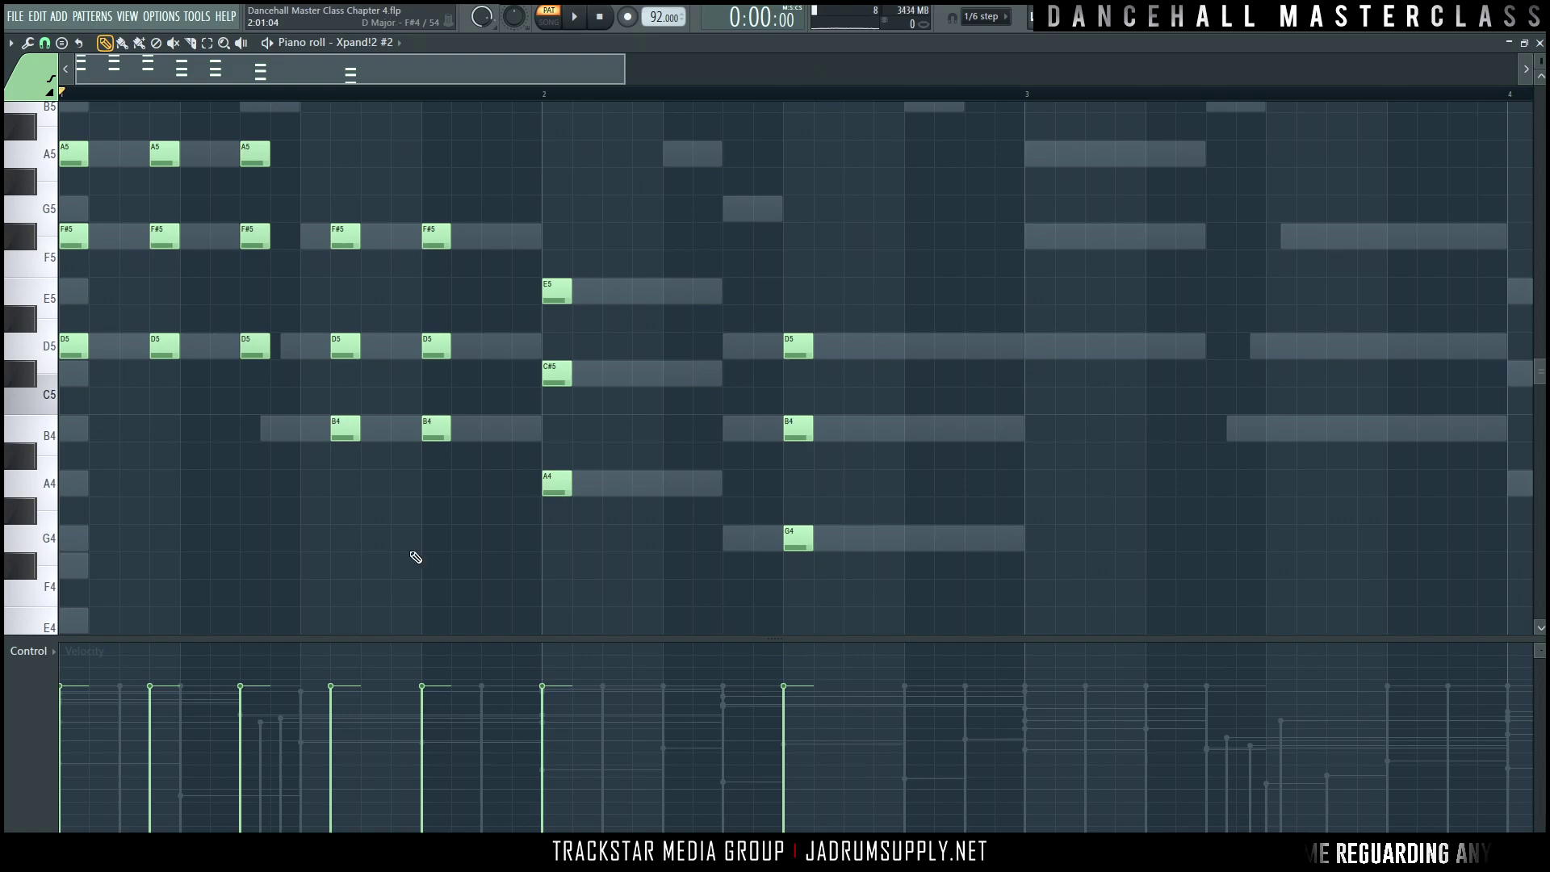
Step: Delete the added chords at steps 4, 7 and 13 of bar 1 and play the pattern back
left_click_drag(70, 138, 162, 113)
key("Delete")
key("space")
left_click_drag(378, 150, 473, 525)
key("Delete")
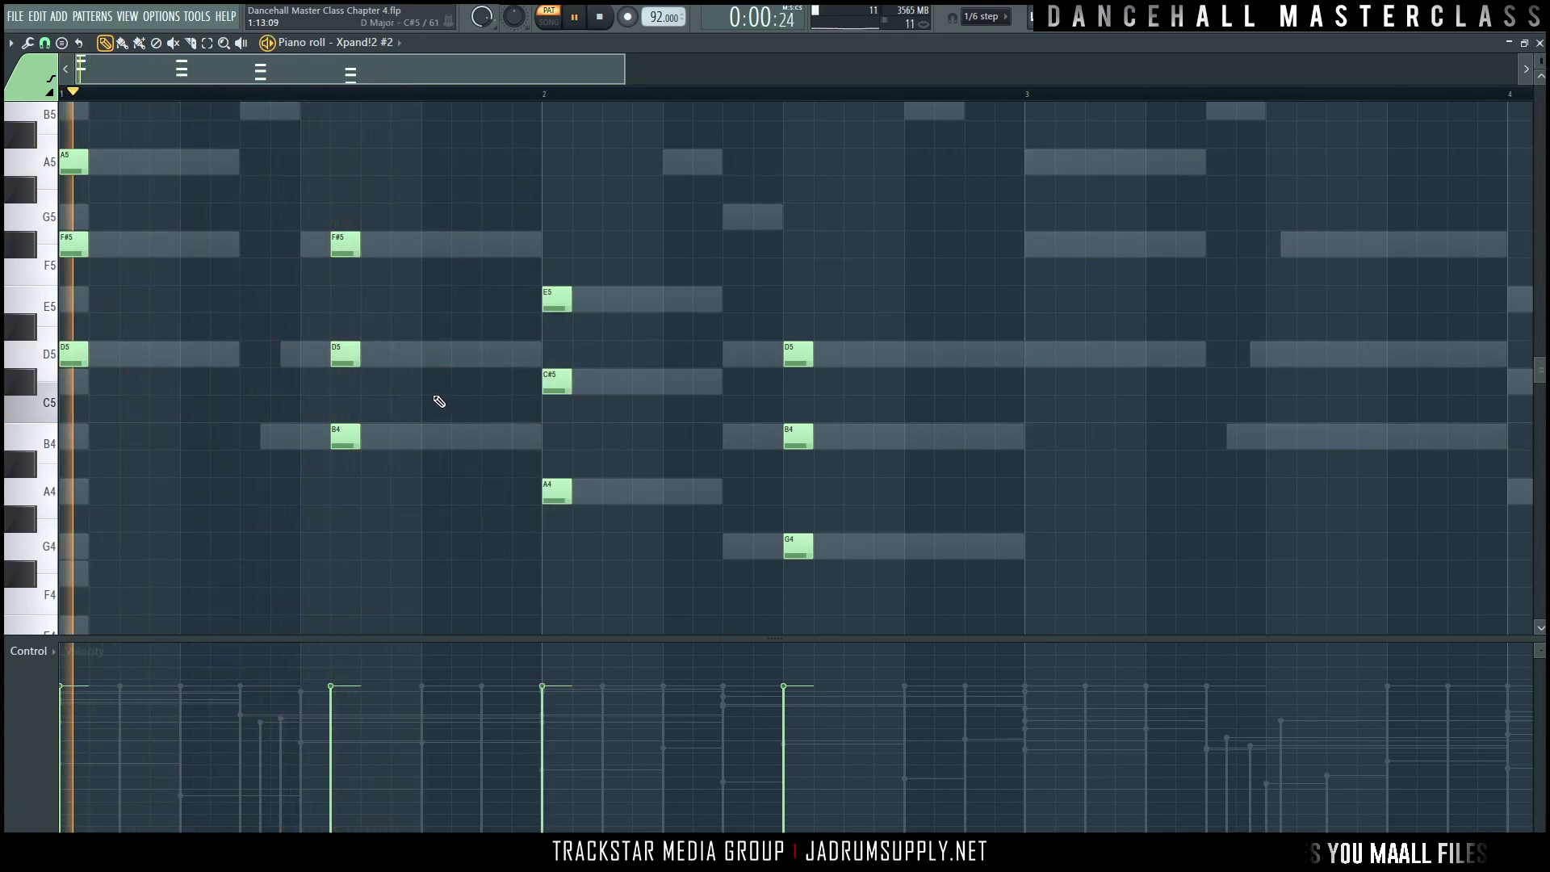
key("space")
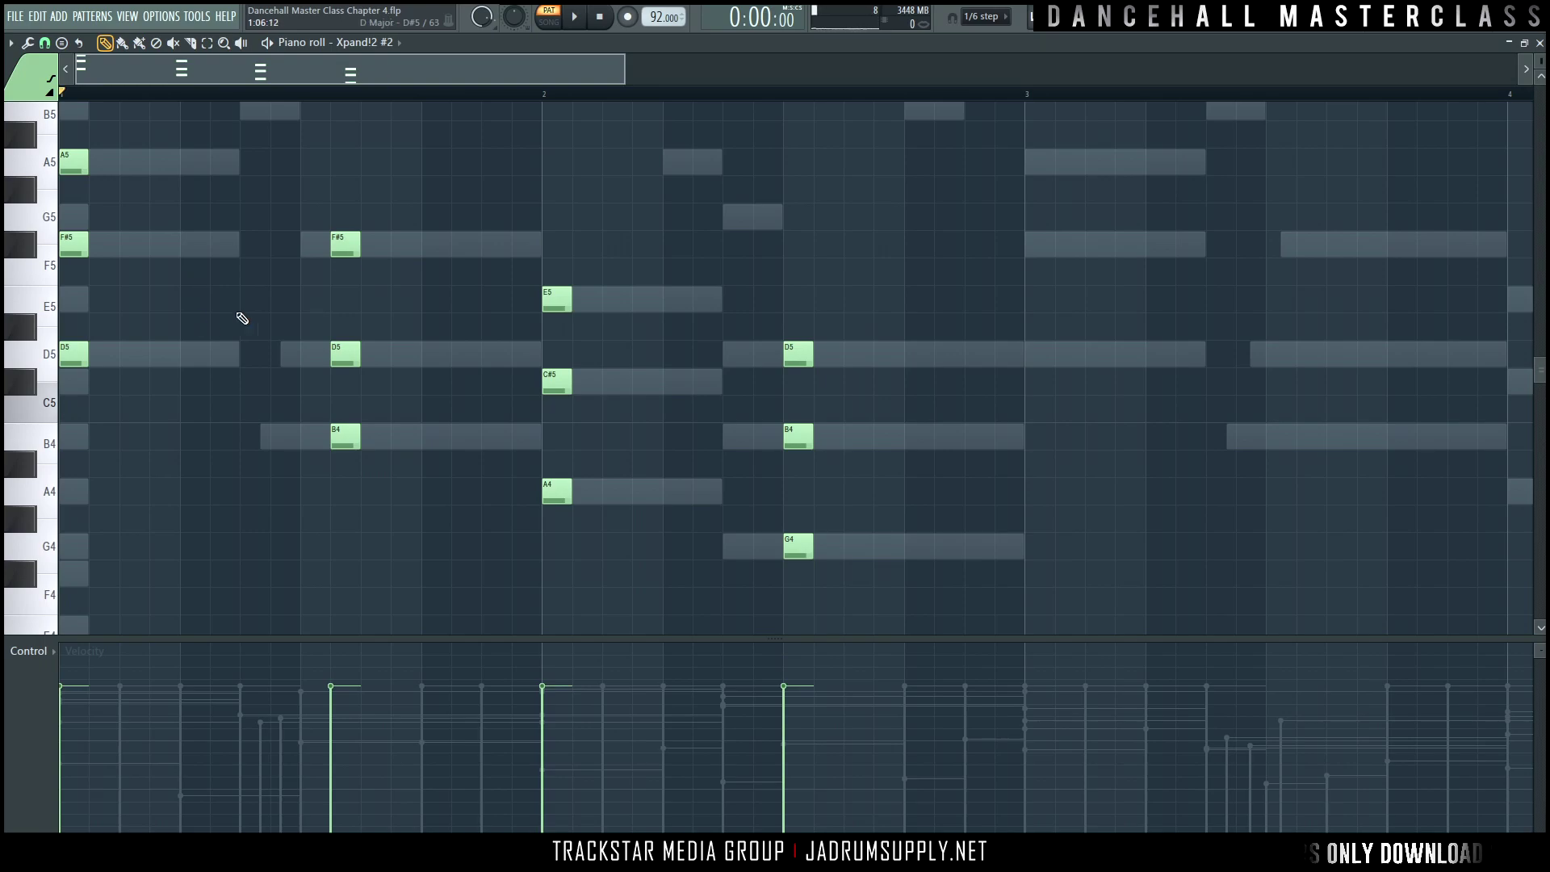
Step: Place D#5, E5 and F5 notes inside the chord at step 10 of bar 1 and remove them again
left_click(345, 327)
left_click(345, 299)
left_click(345, 272)
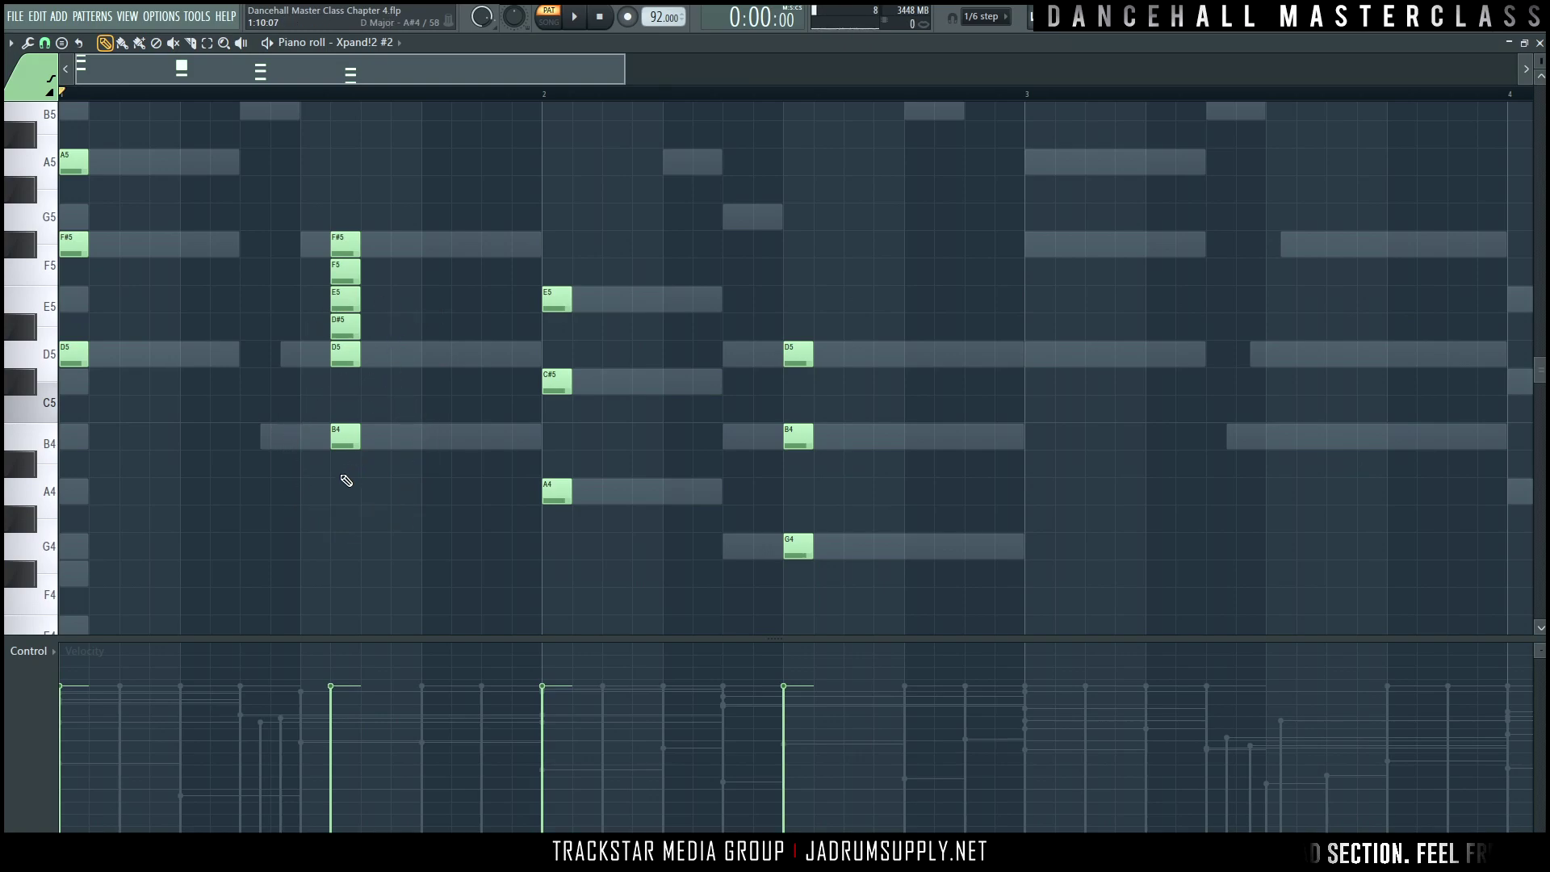
right_click(353, 325)
right_click(347, 300)
right_click(347, 272)
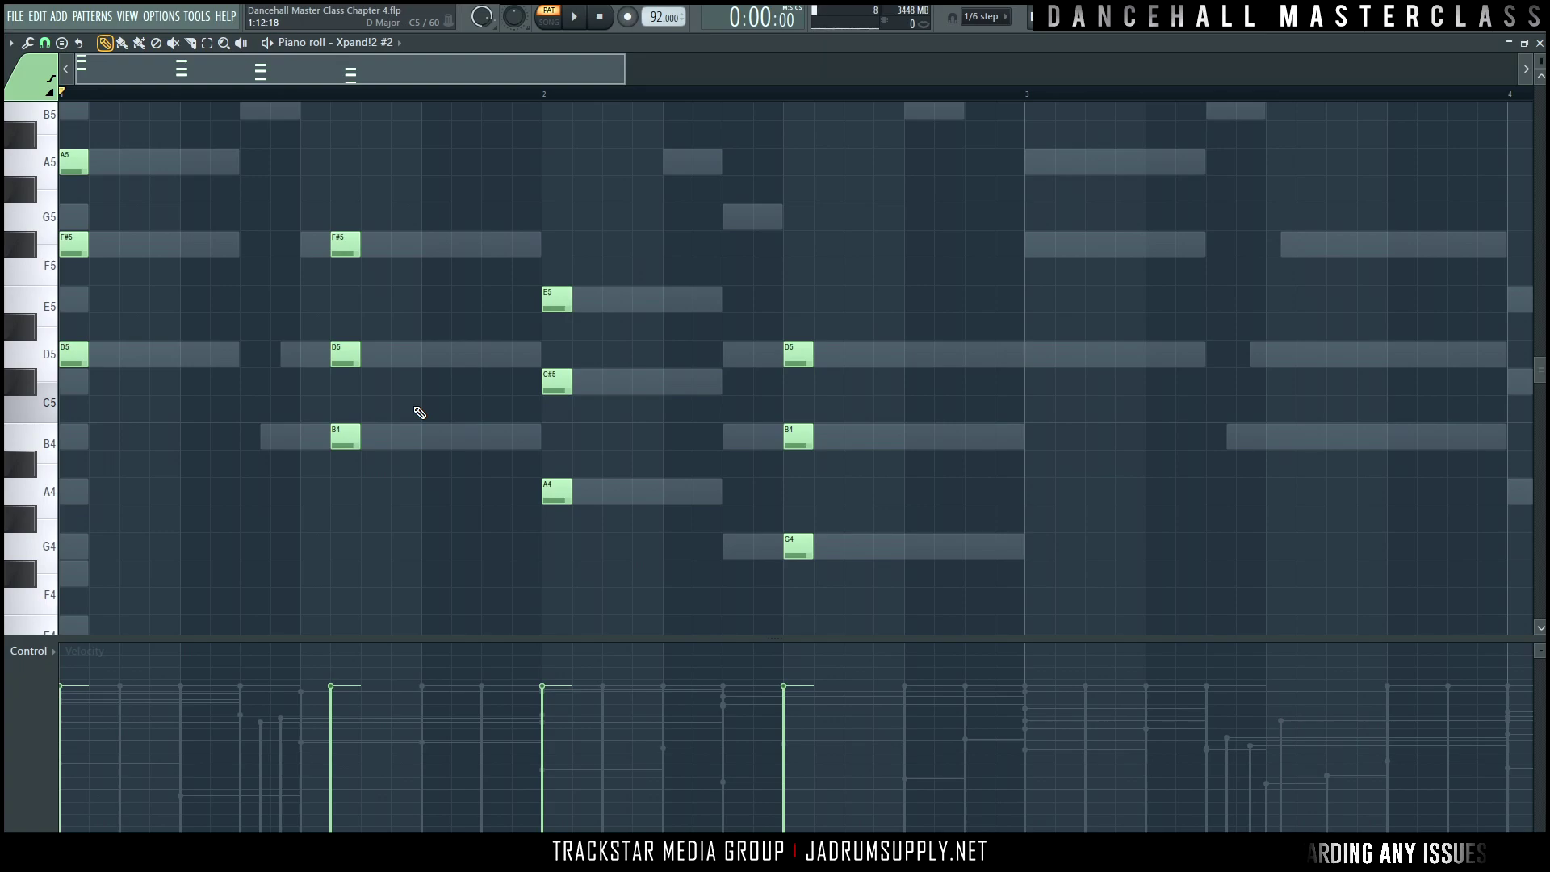
Step: Play back the pattern from the start several times to check the chord rhythm
key("space")
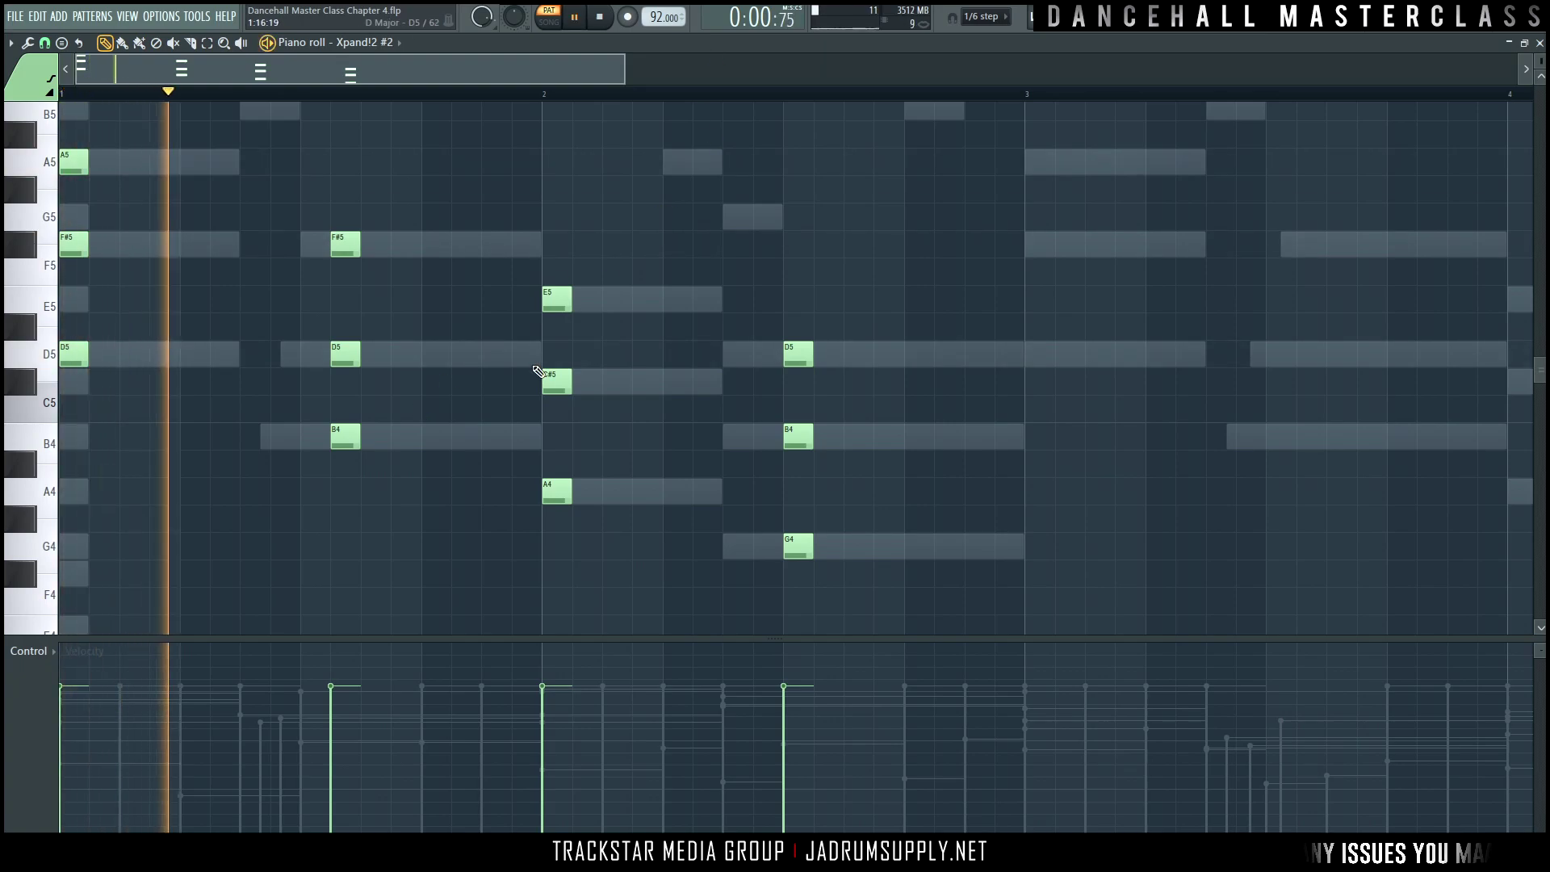
key("space")
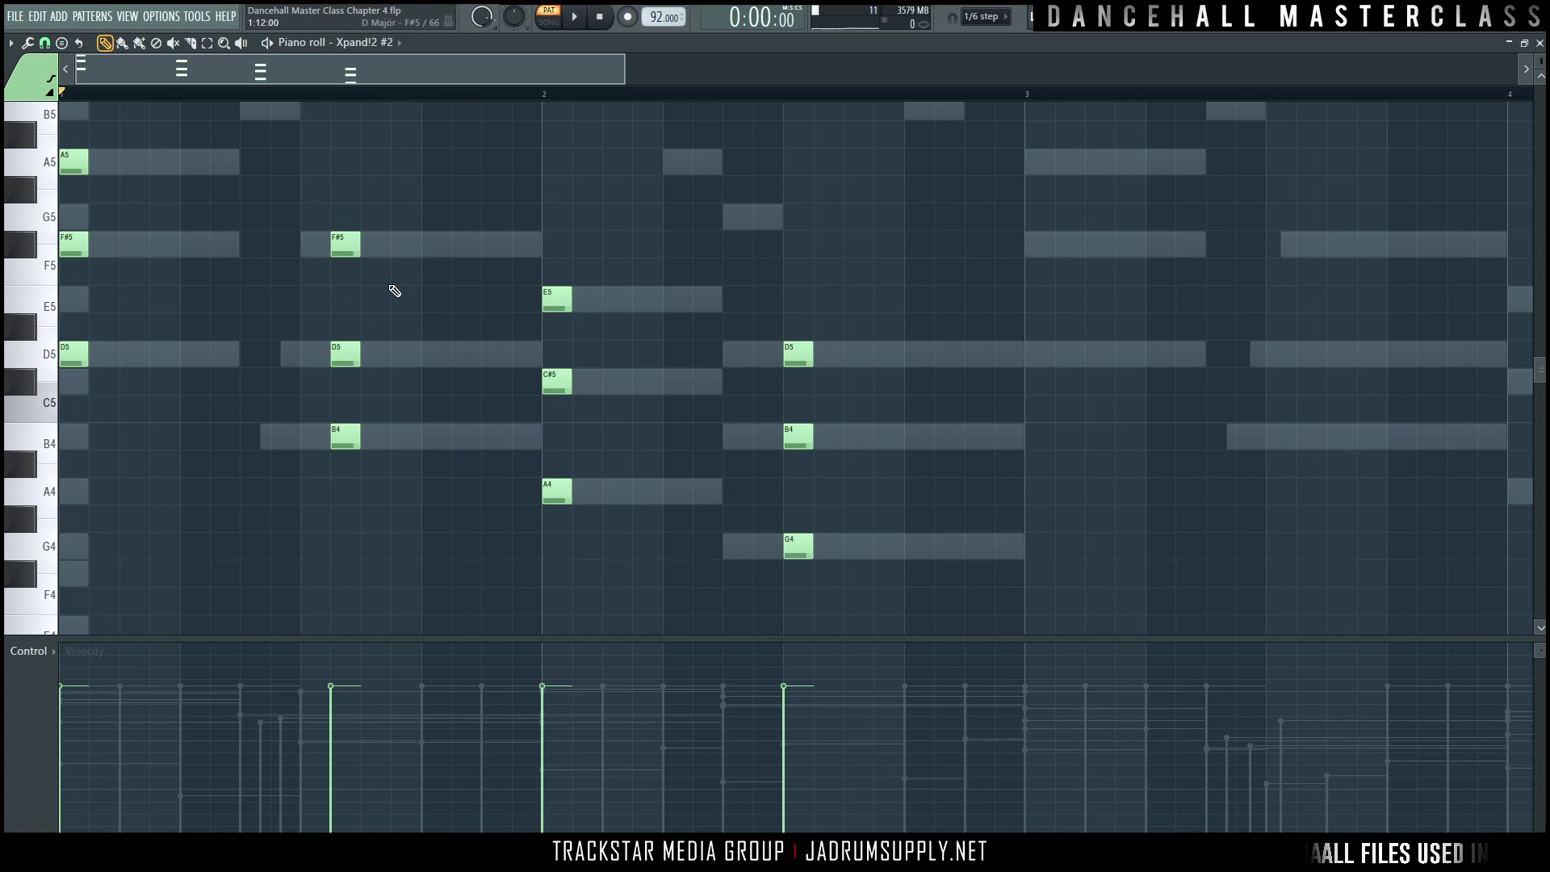
key("space")
key("space")
key("space")
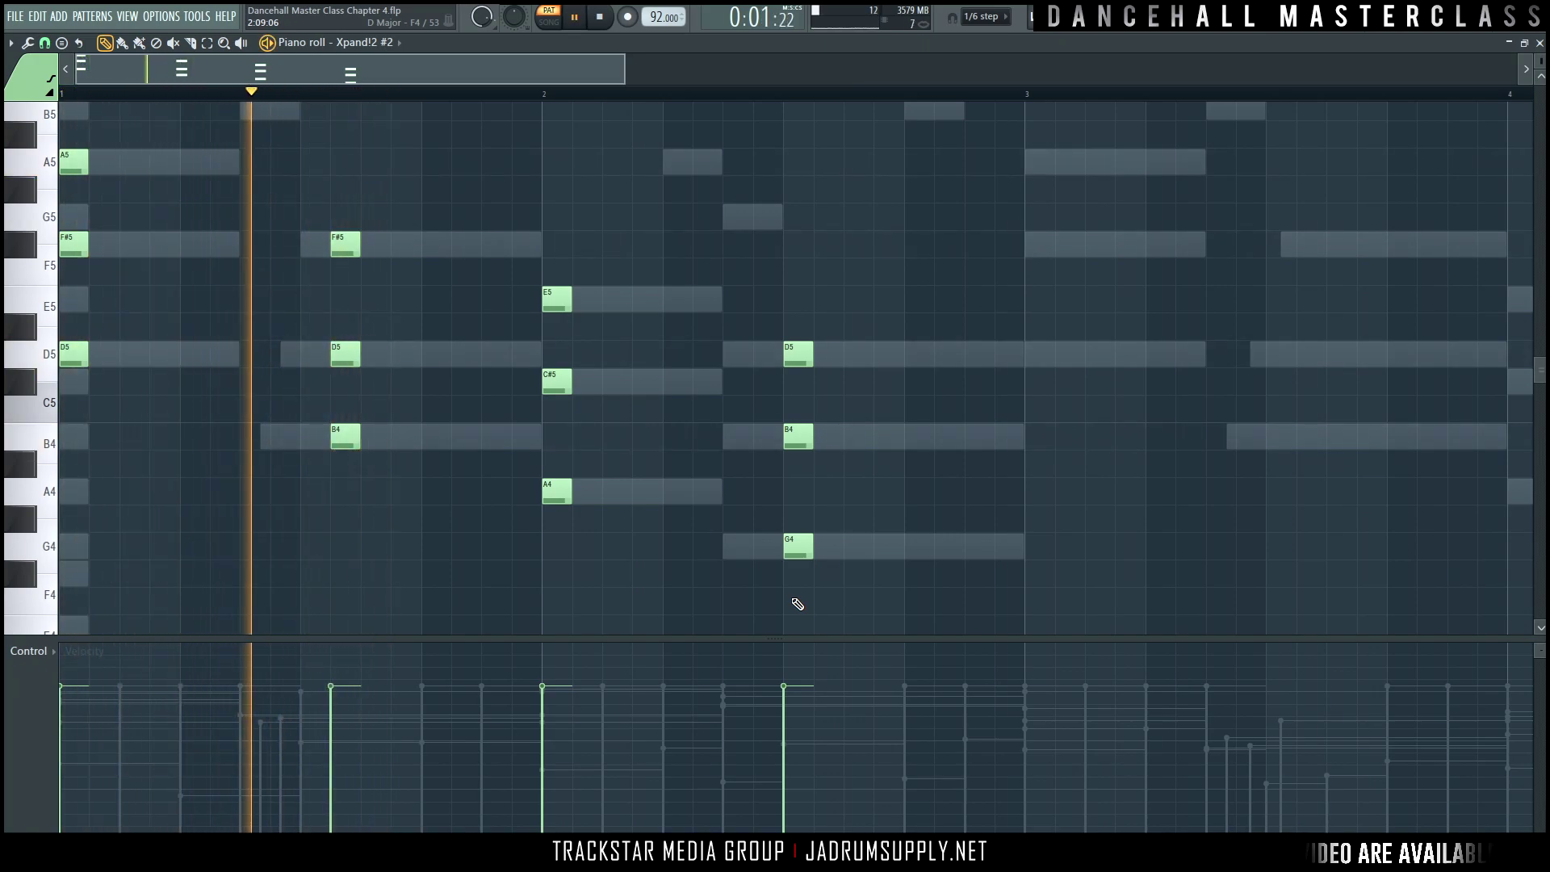
key("space")
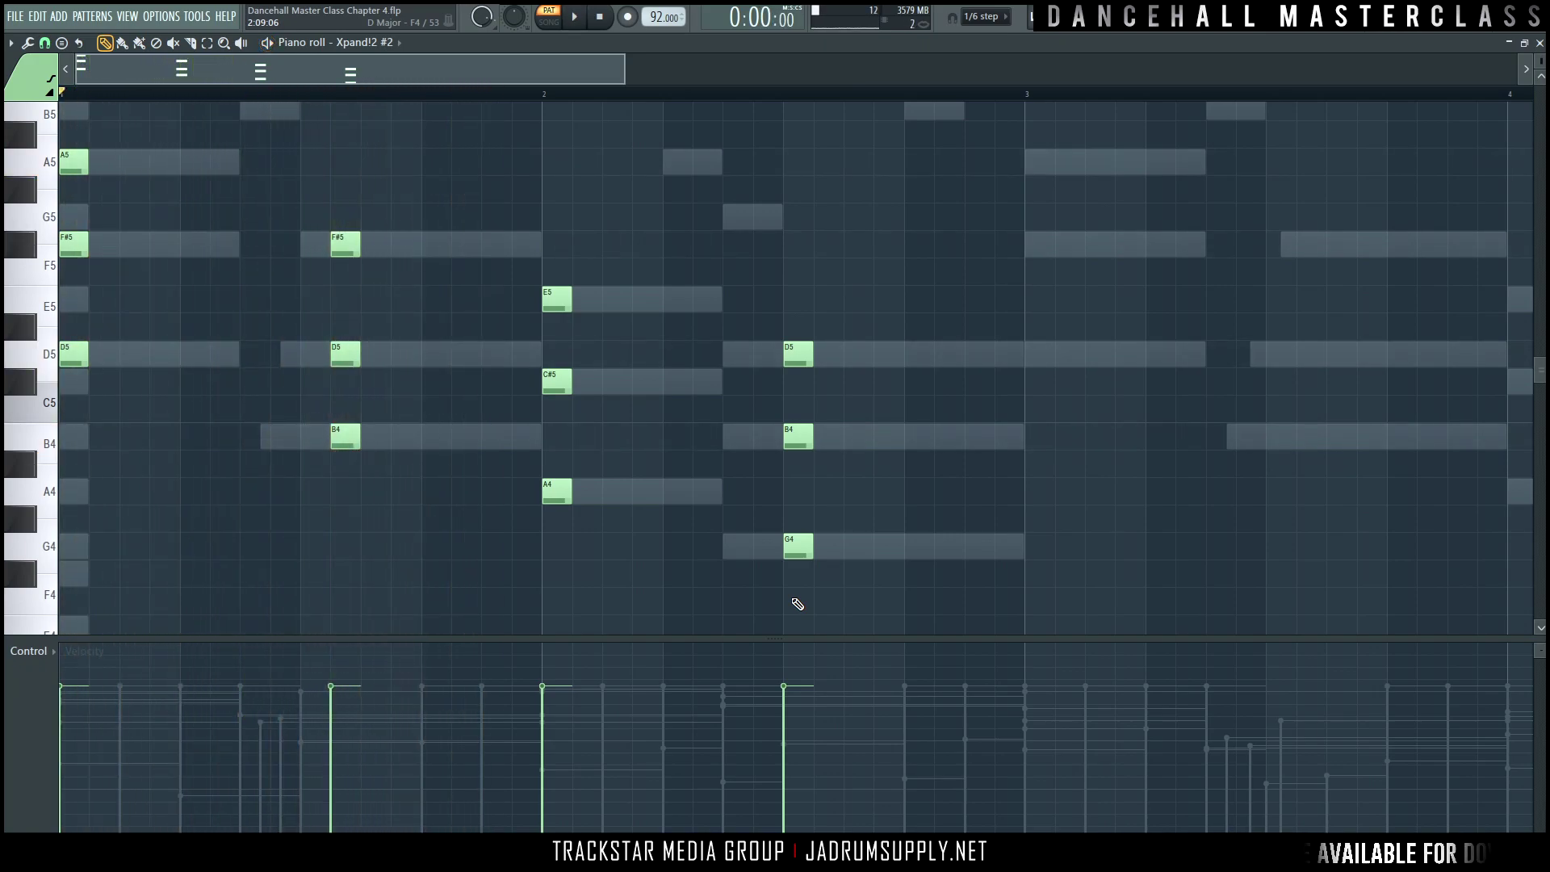
Step: Copy the F#5, D5 and B4 chord from step 10 to step 12 of bar 1 and play it back
left_click_drag(432, 467, 331, 123)
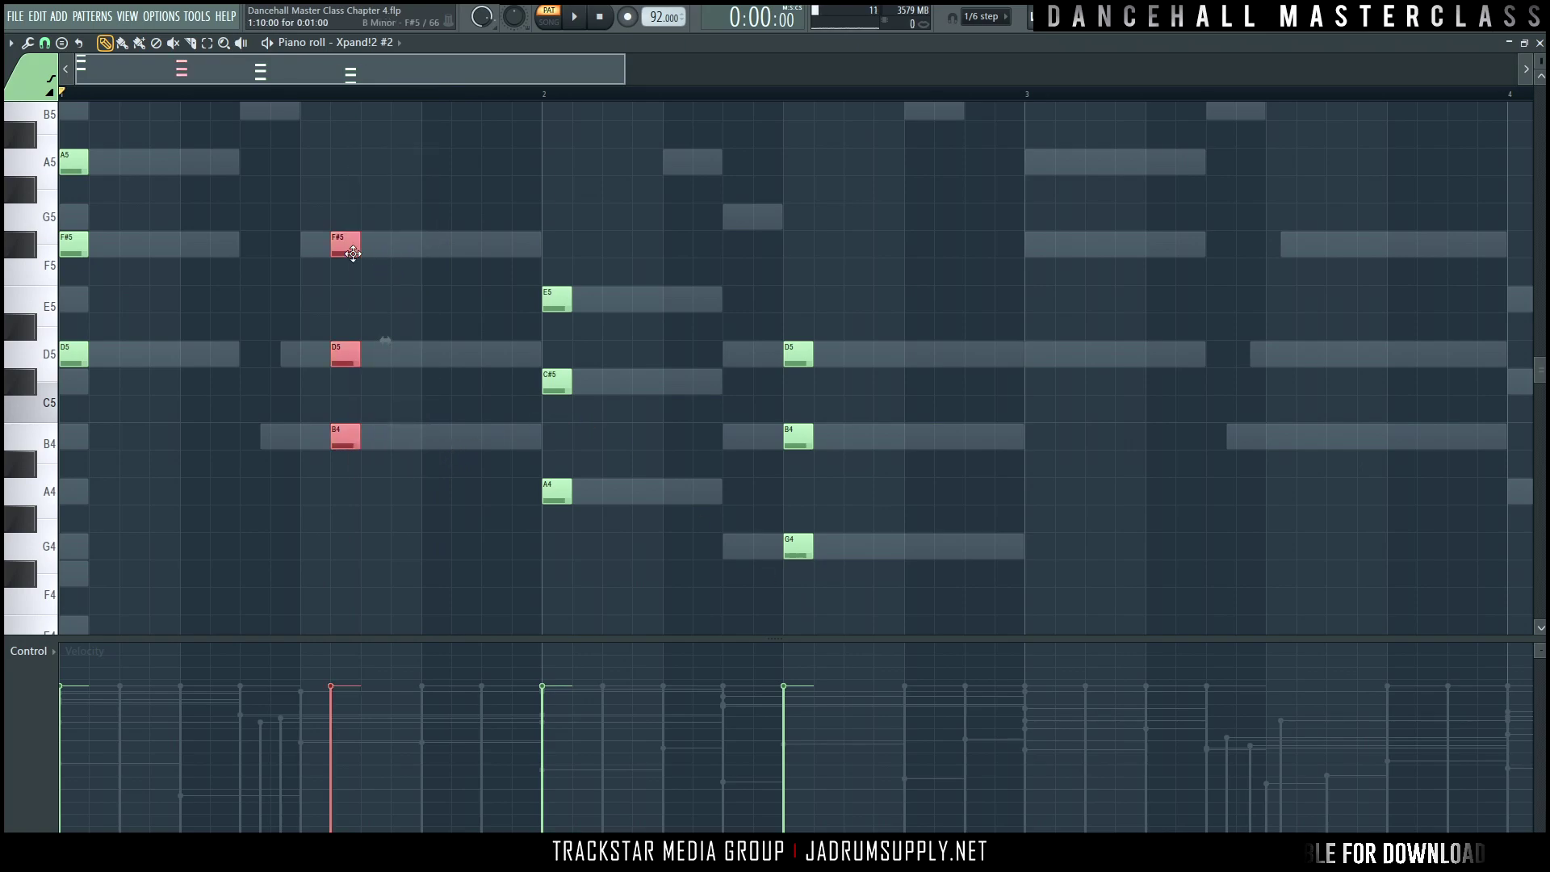
left_click_drag(346, 243, 394, 246)
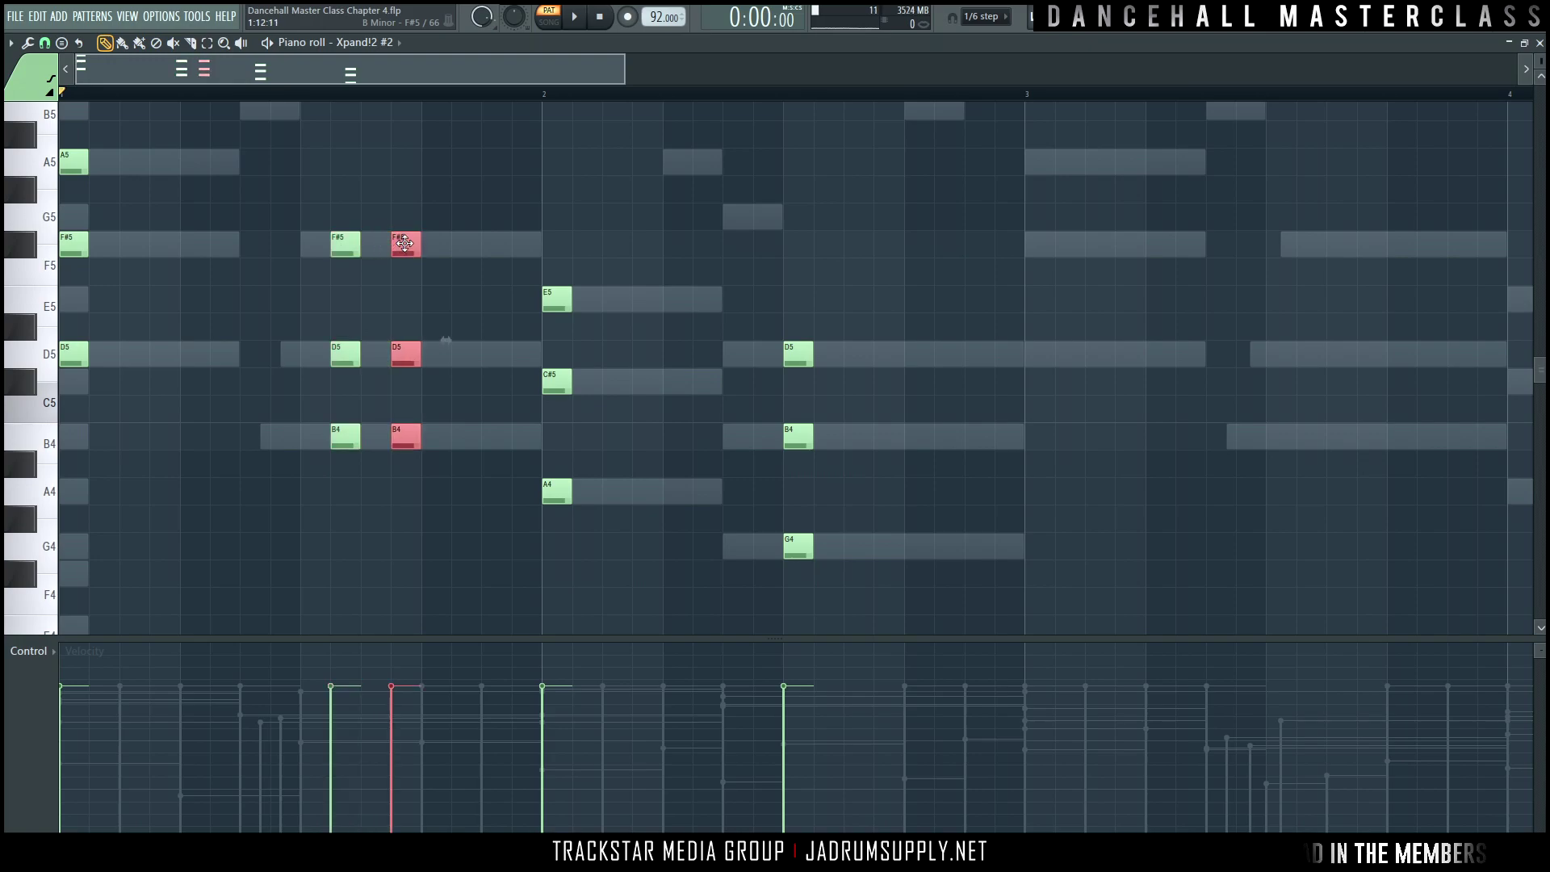
key("space")
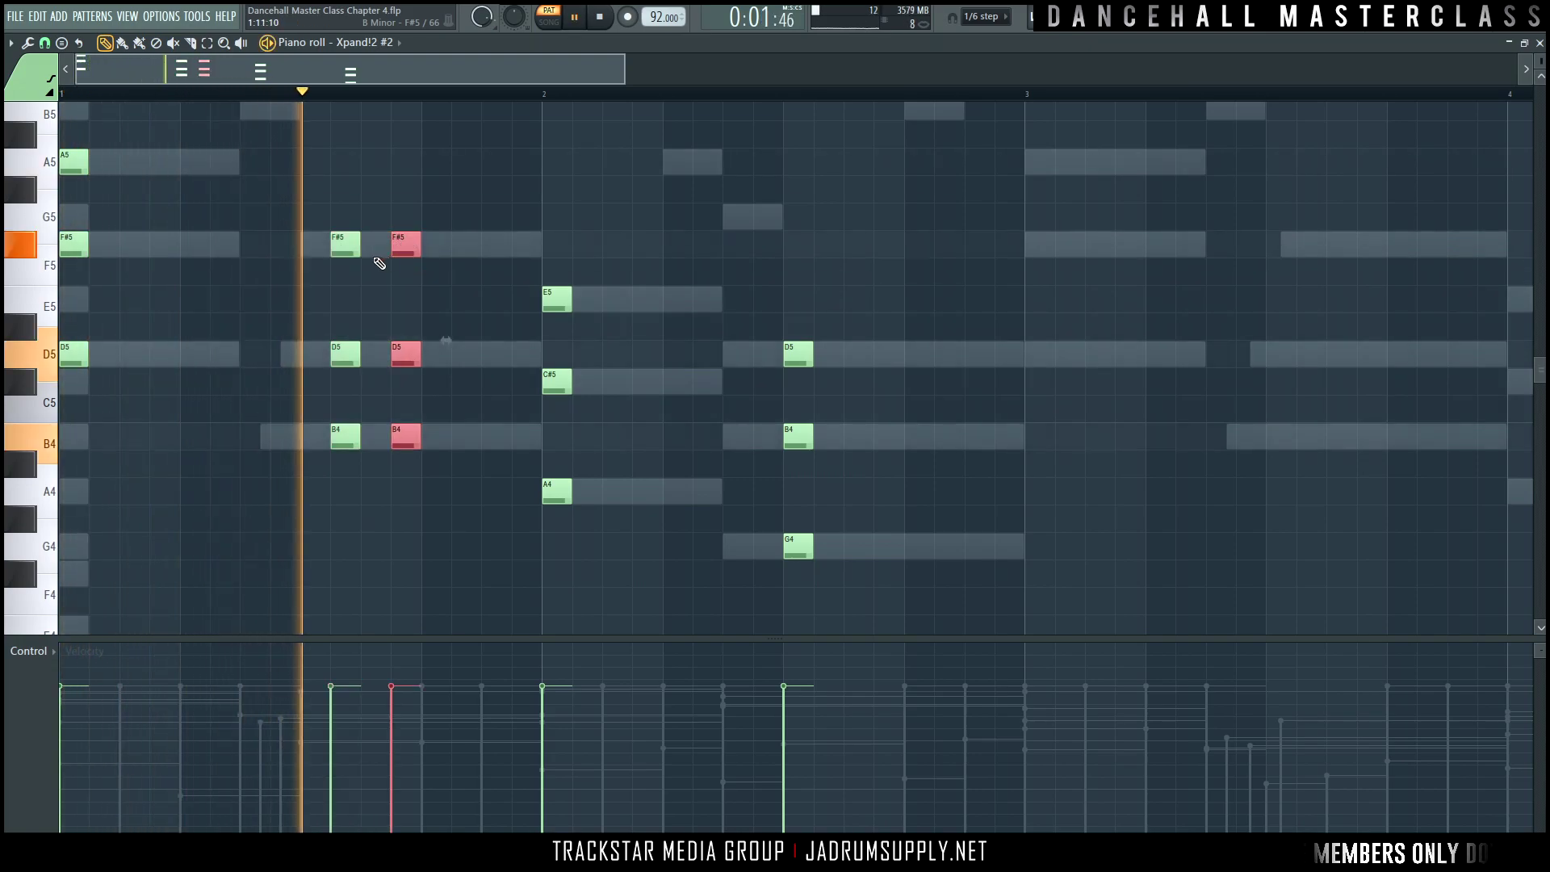
mouse_move(396, 255)
left_mouse_down()
mouse_move(425, 255)
mouse_move(394, 255)
left_mouse_up()
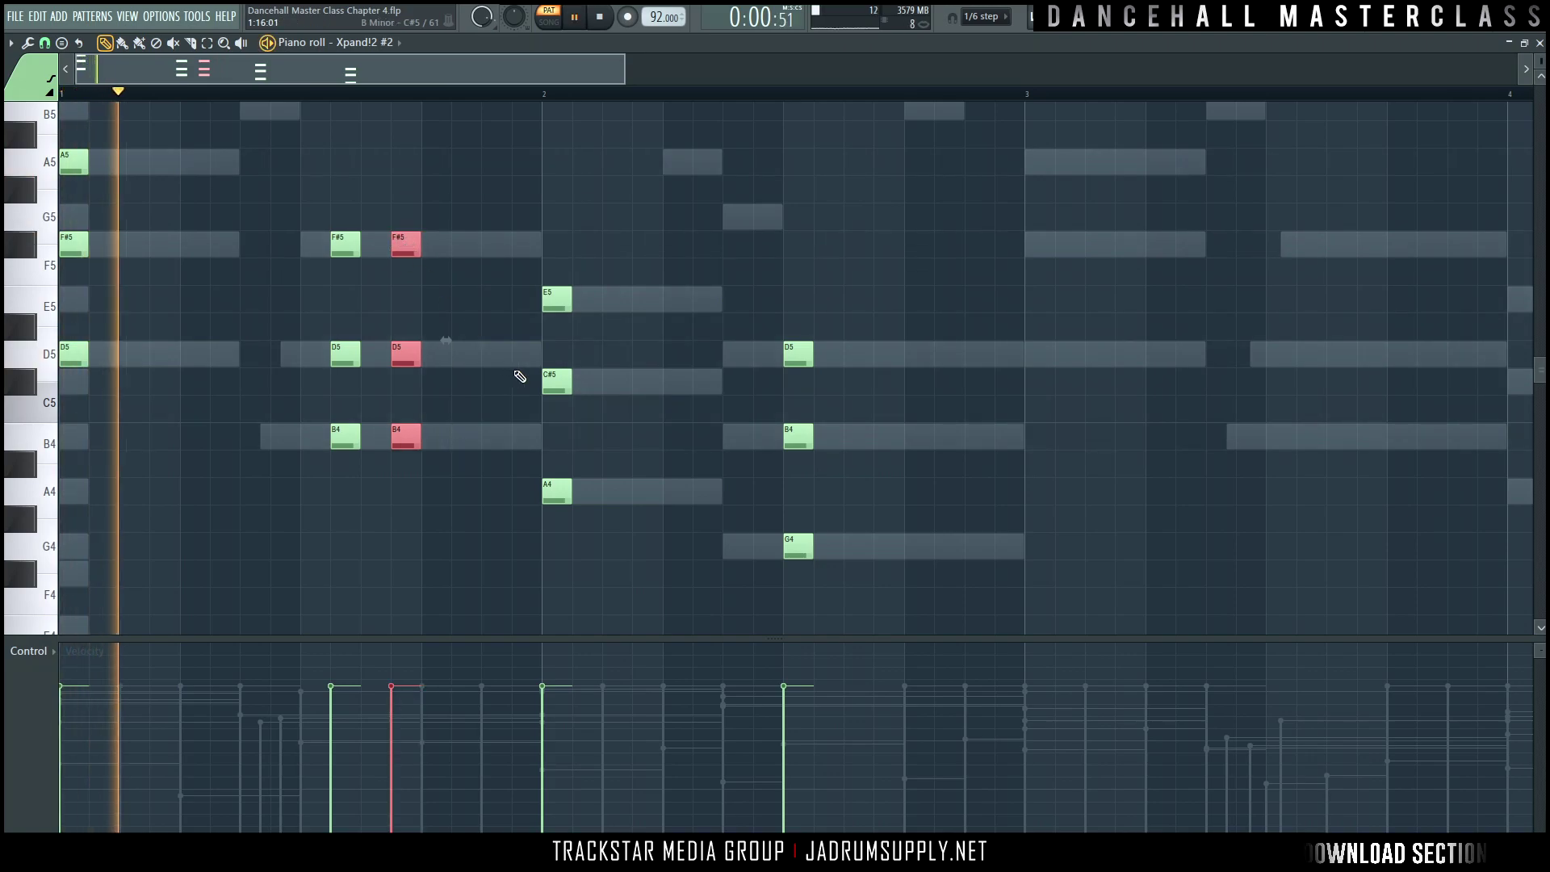
key("space")
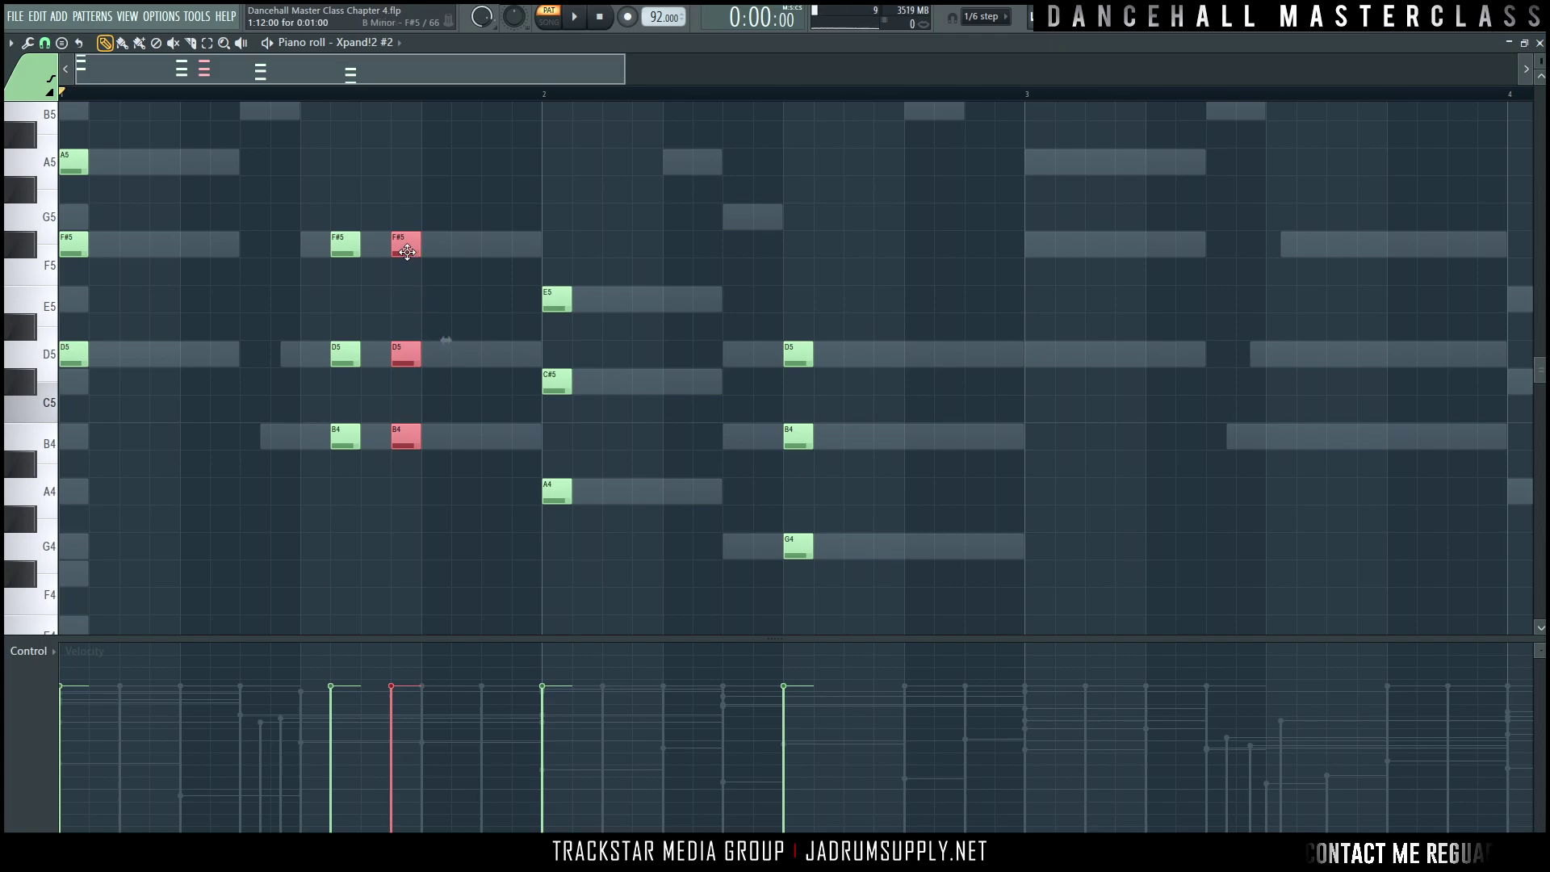
Step: Copy the F#5, D5 and B4 chord to step 15 of bar 1 and play back the pattern
left_click_drag(407, 252, 479, 245)
key("space")
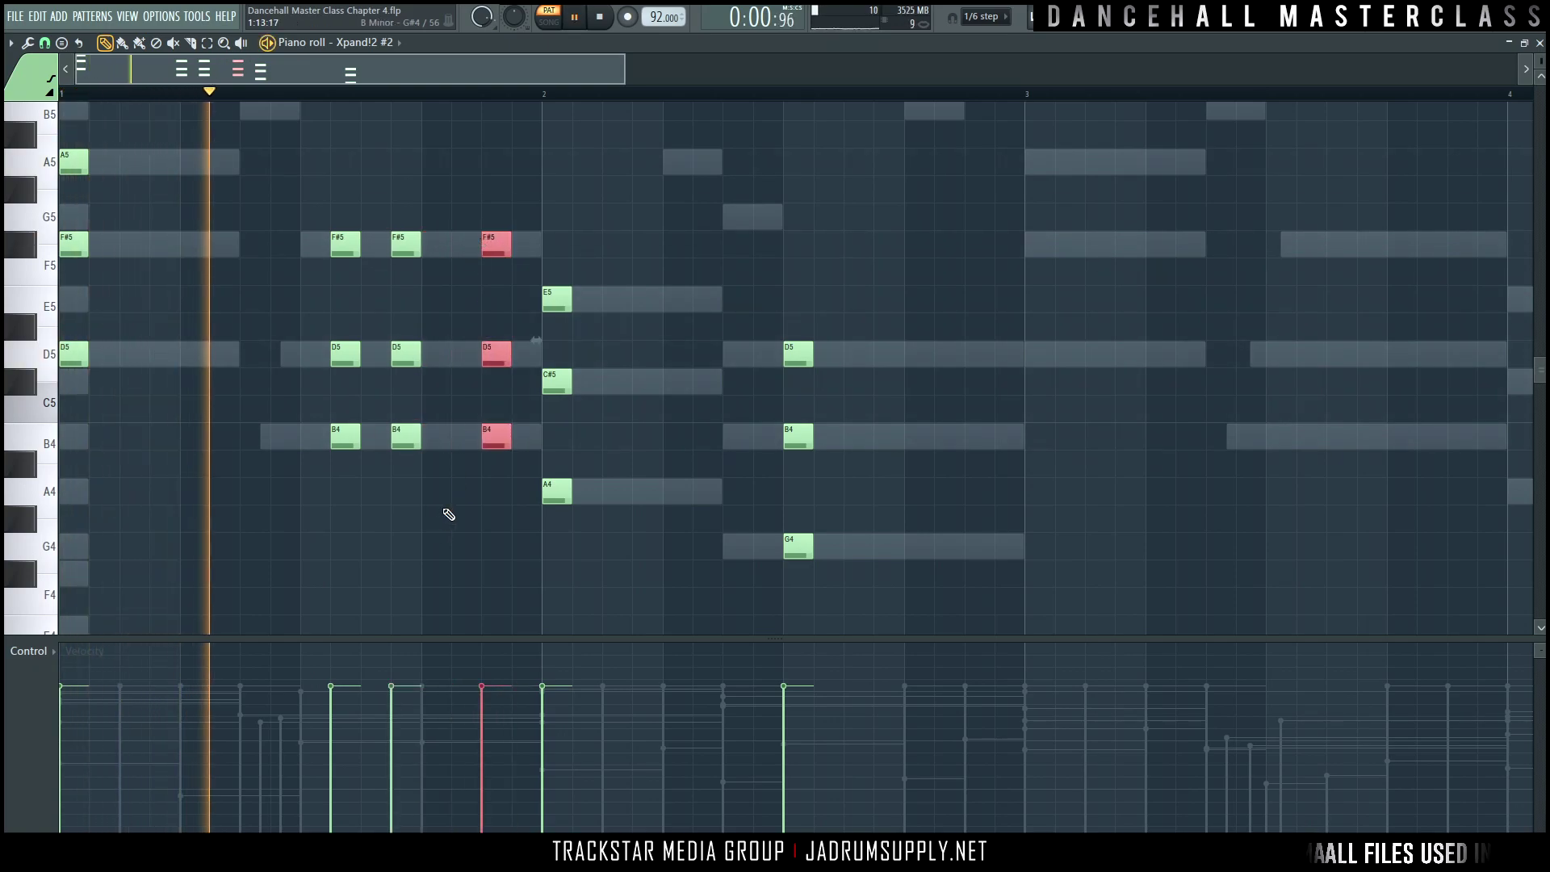
key("space")
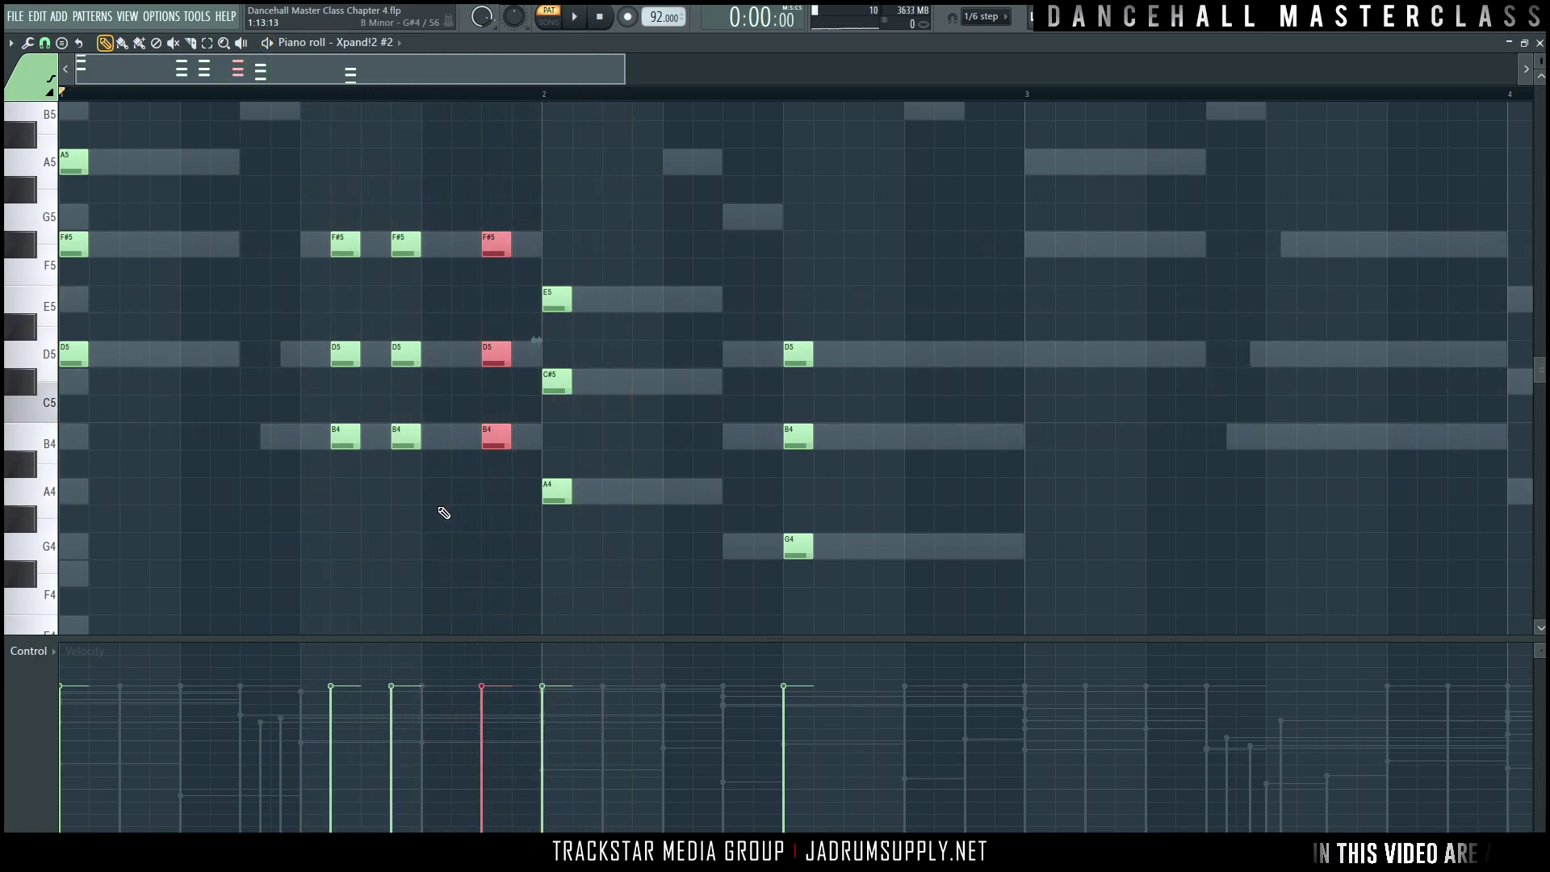
Step: Remove the chord at step 15 of bar 1, move the chord at step 12 to step 13, and play back the rhythm
key("Delete")
left_click_drag(472, 506, 397, 206)
key("shift+Right")
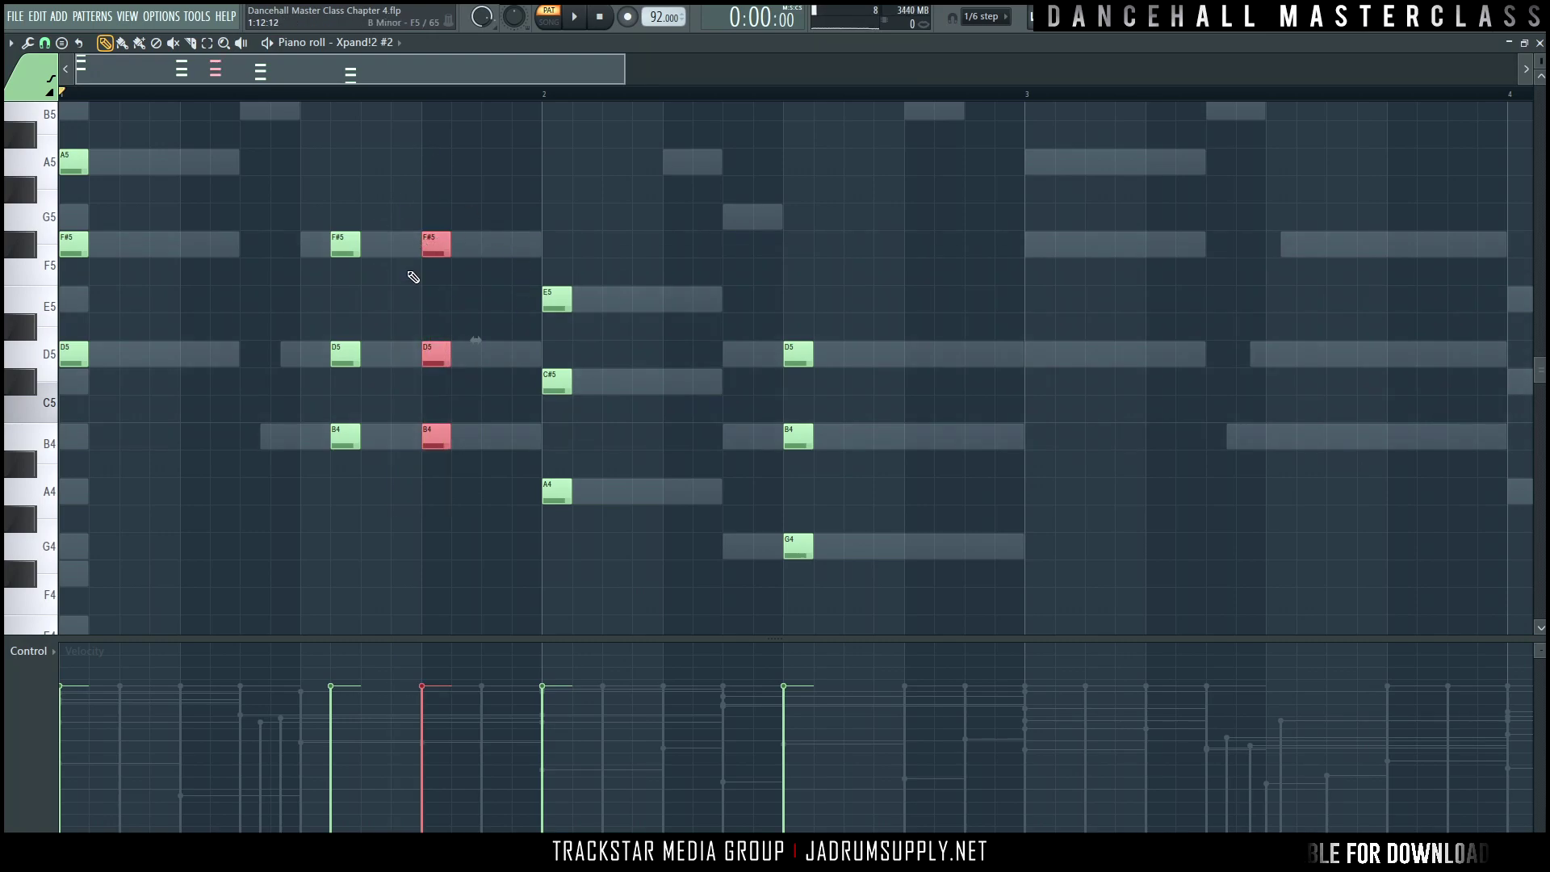
key("space")
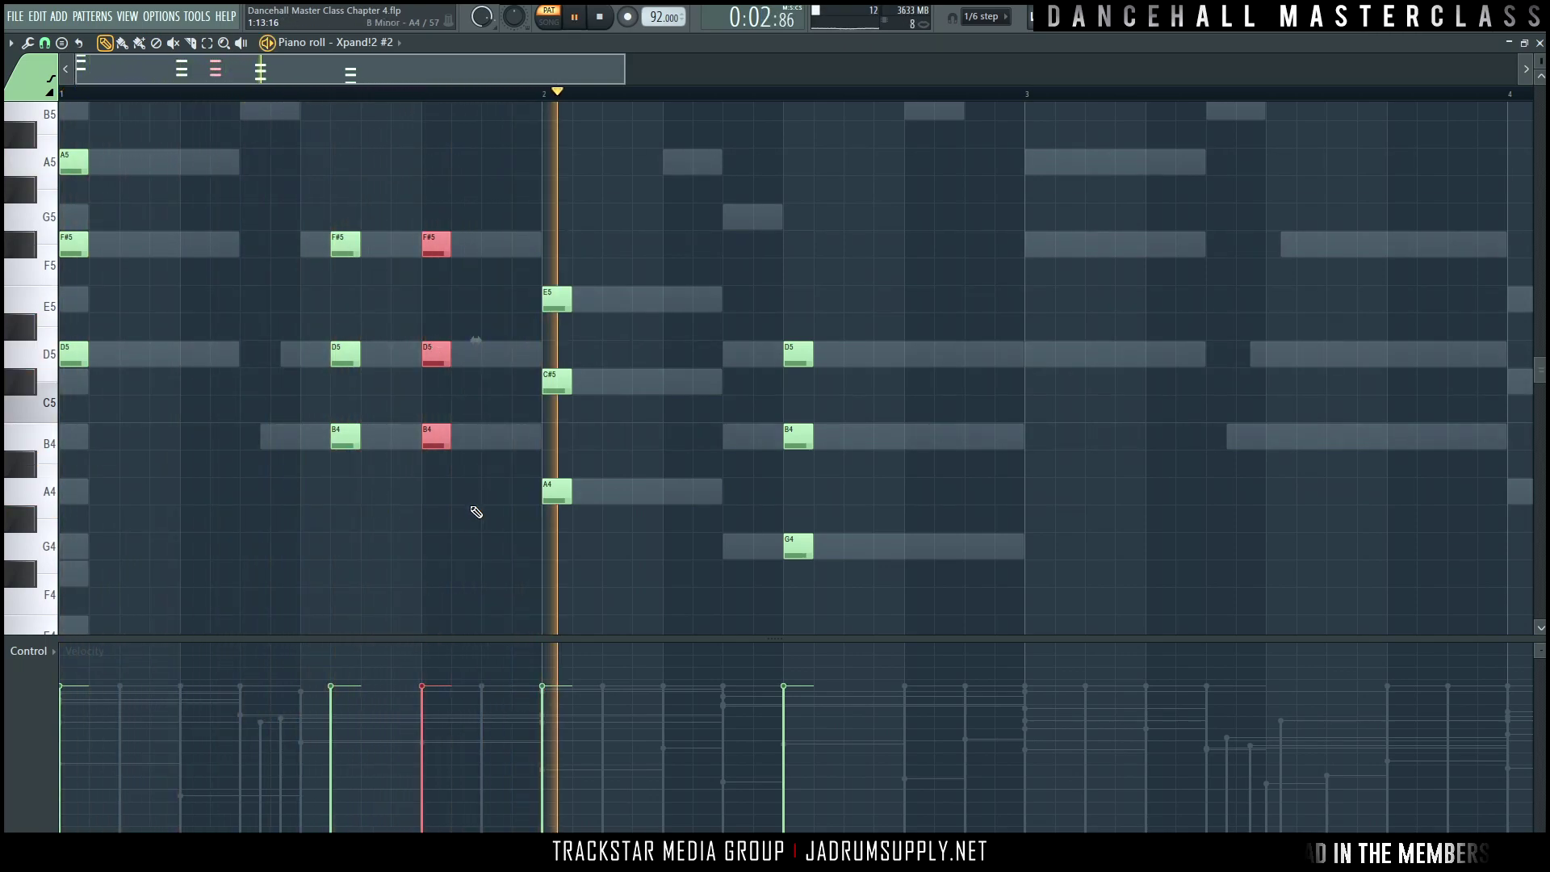
key("space")
key("space")
Step: Move bar 2's D5, B4 and G4 chord to step 11, copy it to step 14, and play back the pattern
left_click_drag(740, 287, 896, 662)
left_click_drag(793, 467, 957, 469)
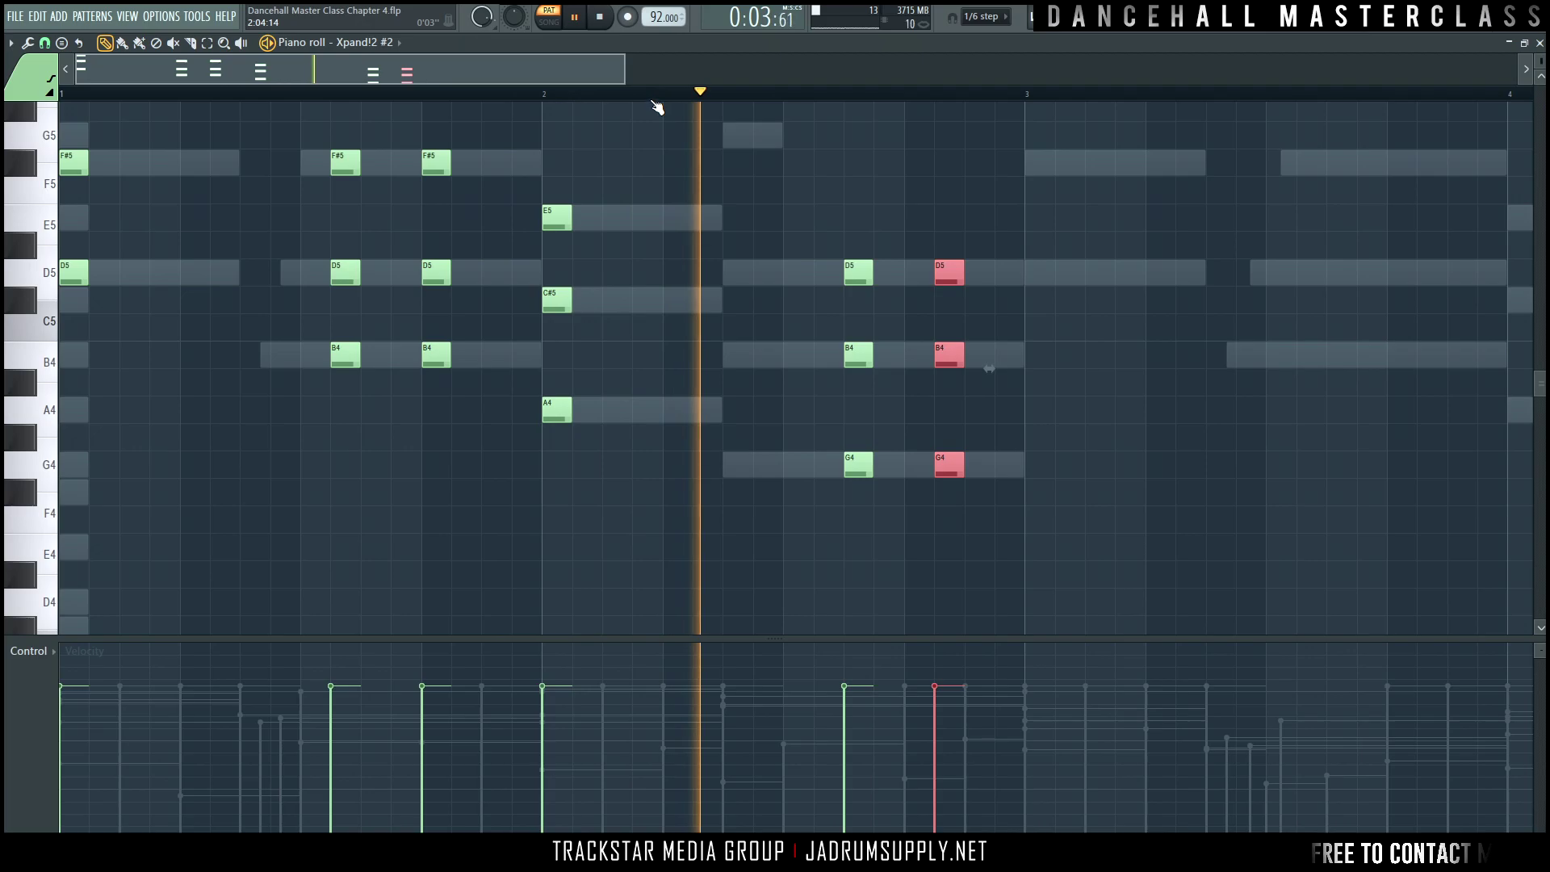
scroll(654, 117, "down", 2)
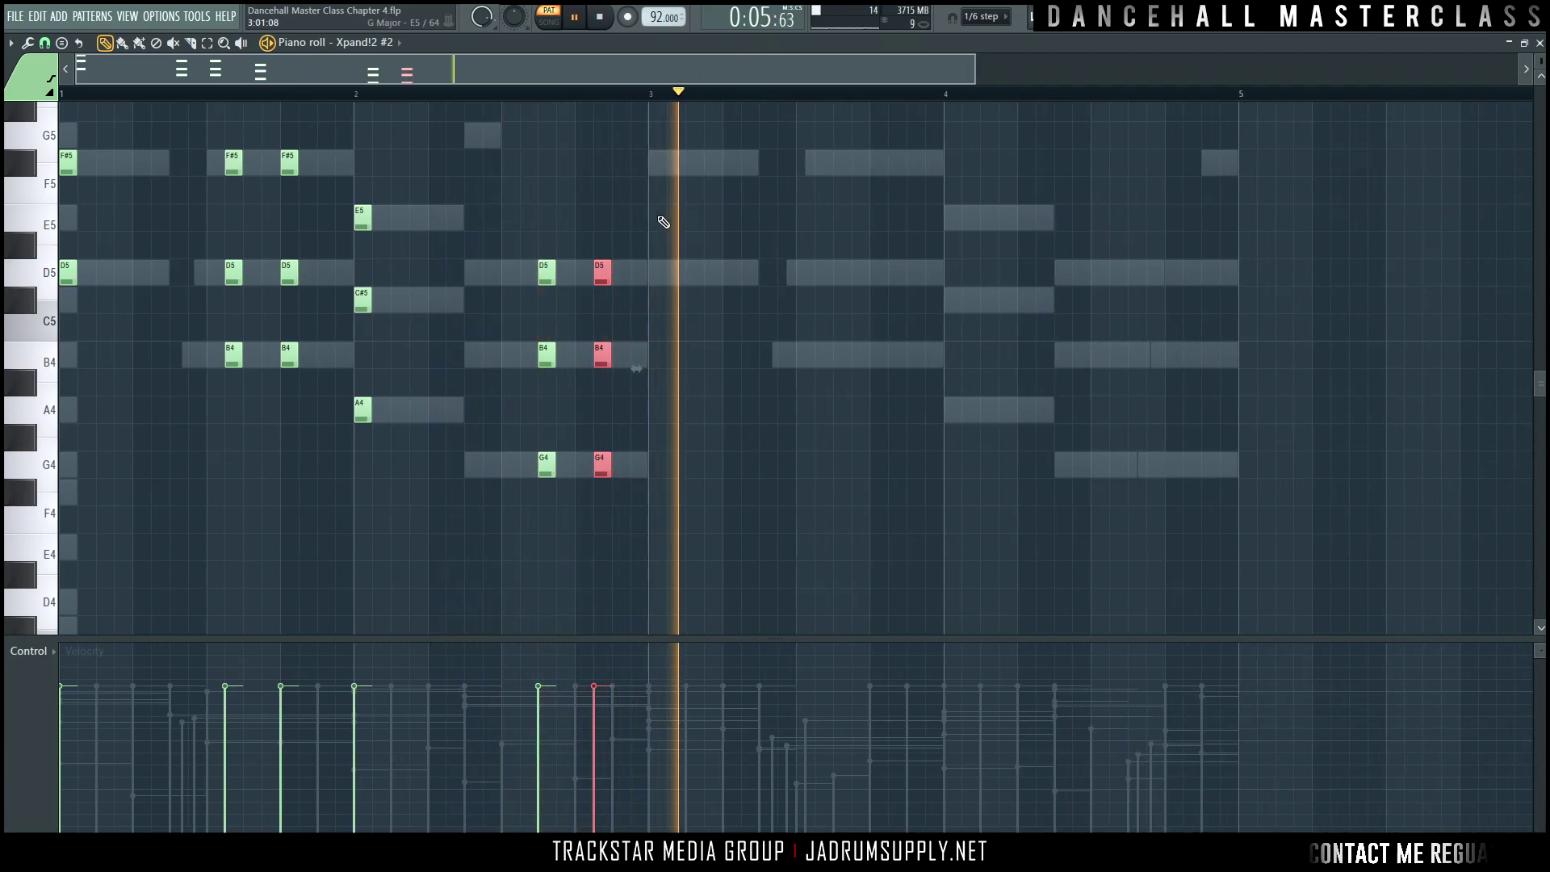
key("space")
Step: Duplicate all the chords of bars 1 and 2 into bars 3 and 4
left_click_drag(670, 588, 6, 113)
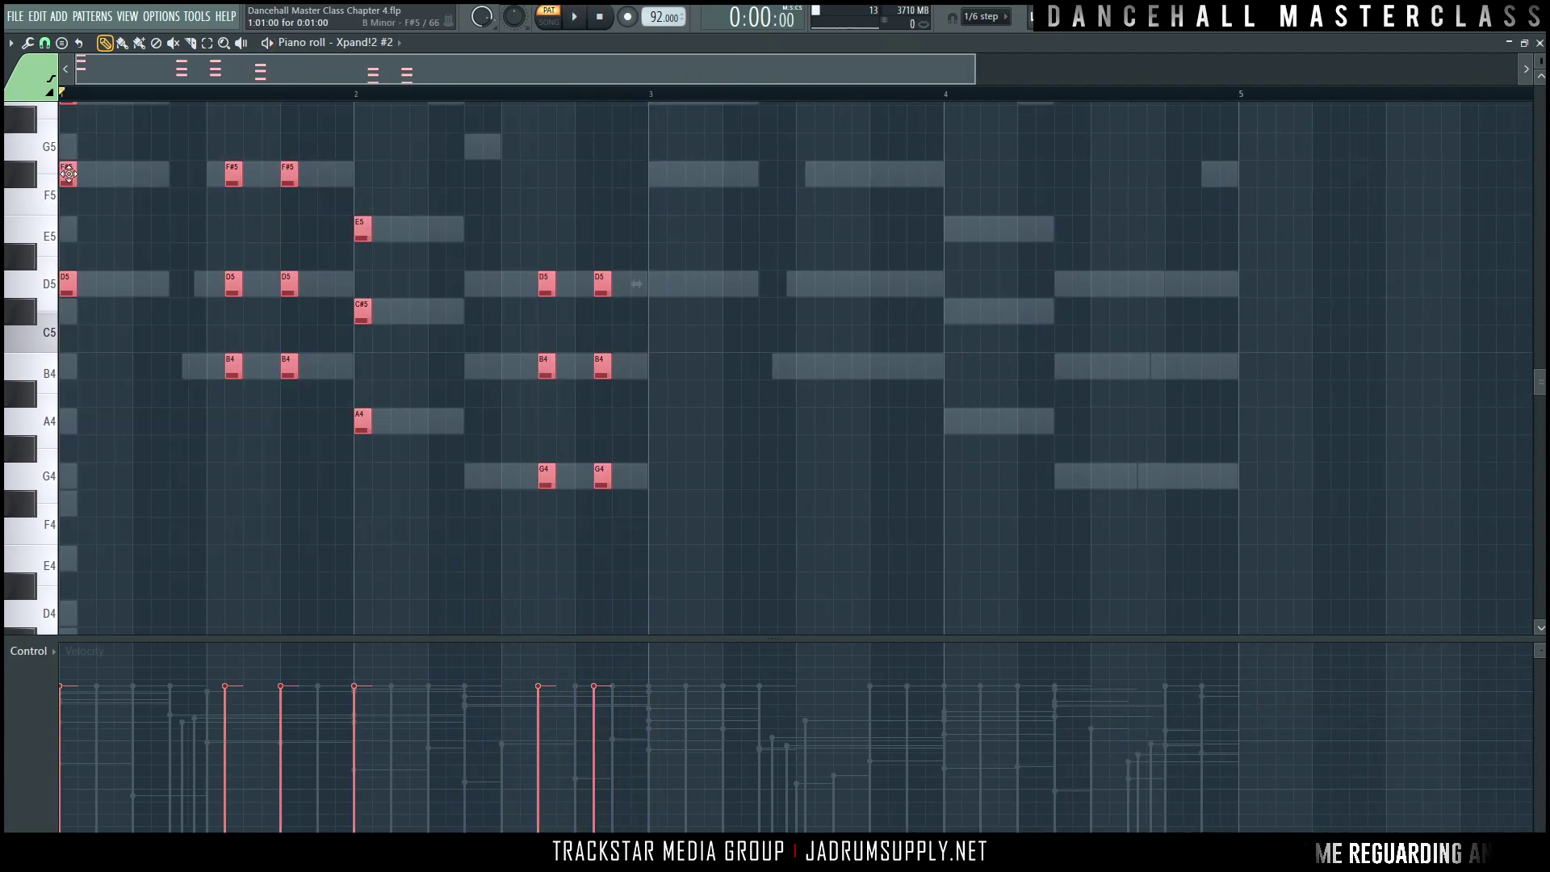
key("ctrl+b")
left_click(762, 201)
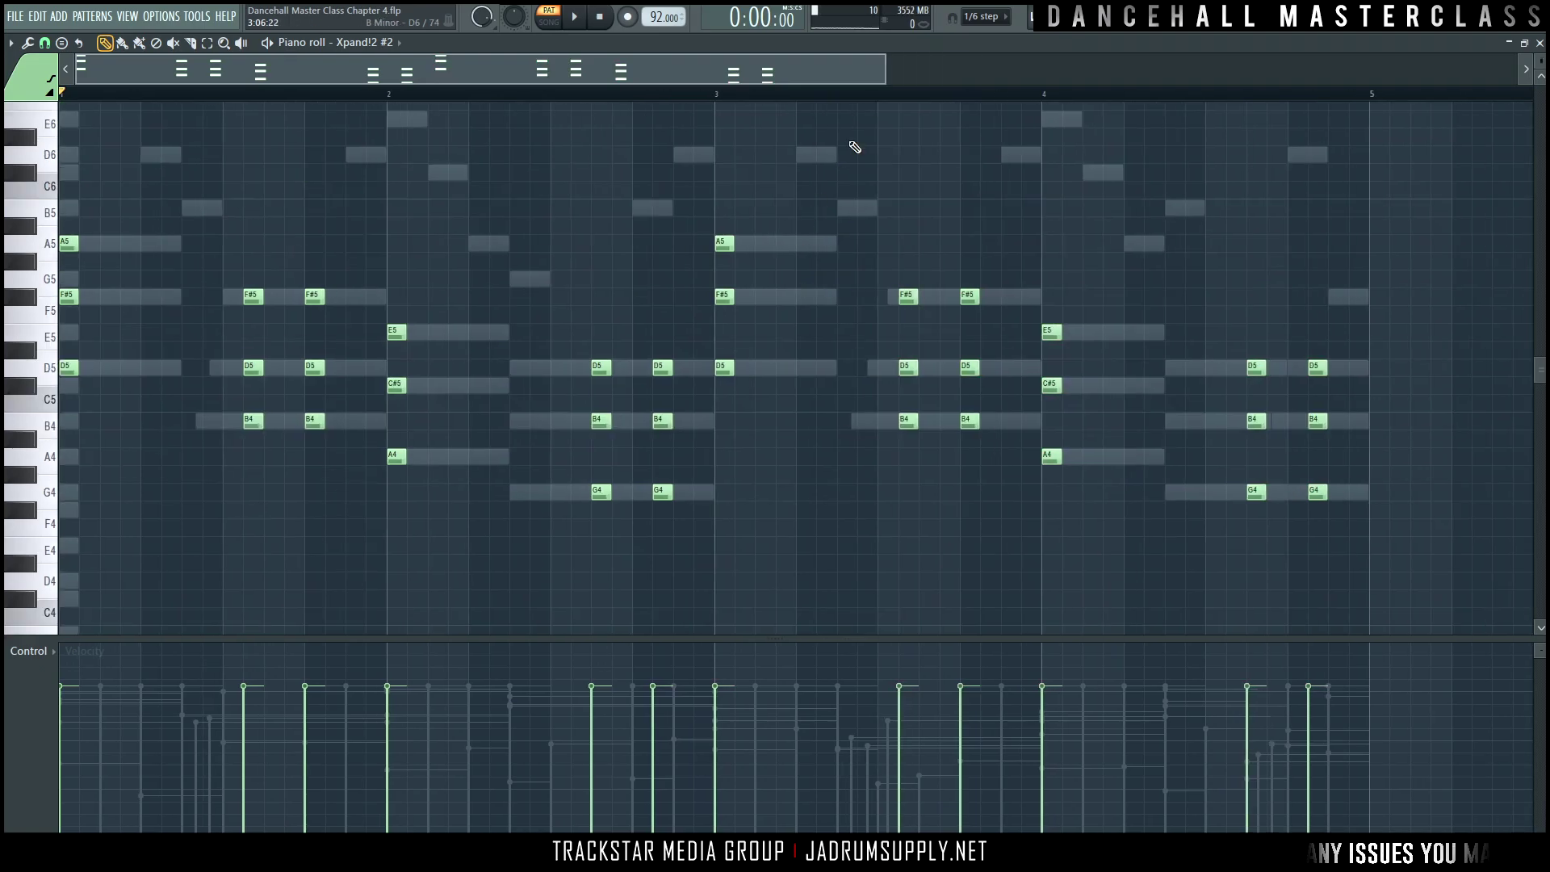
Step: Play back the four-bar pattern from the channel rack to check the staccato chords with the other instruments
key("F6")
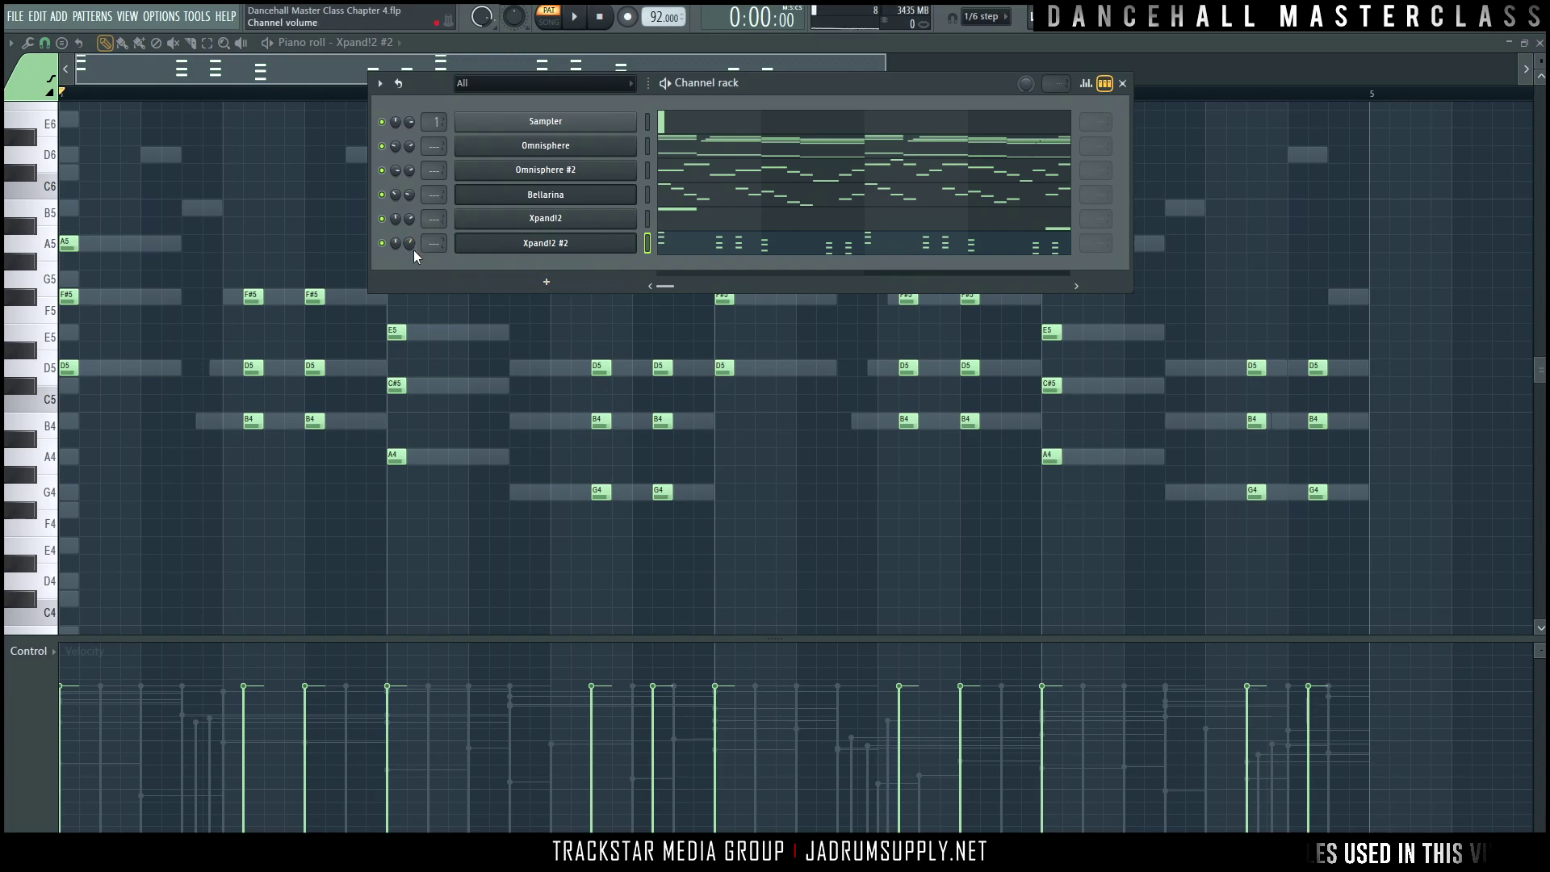
key("space")
scroll(410, 243, "down", 2)
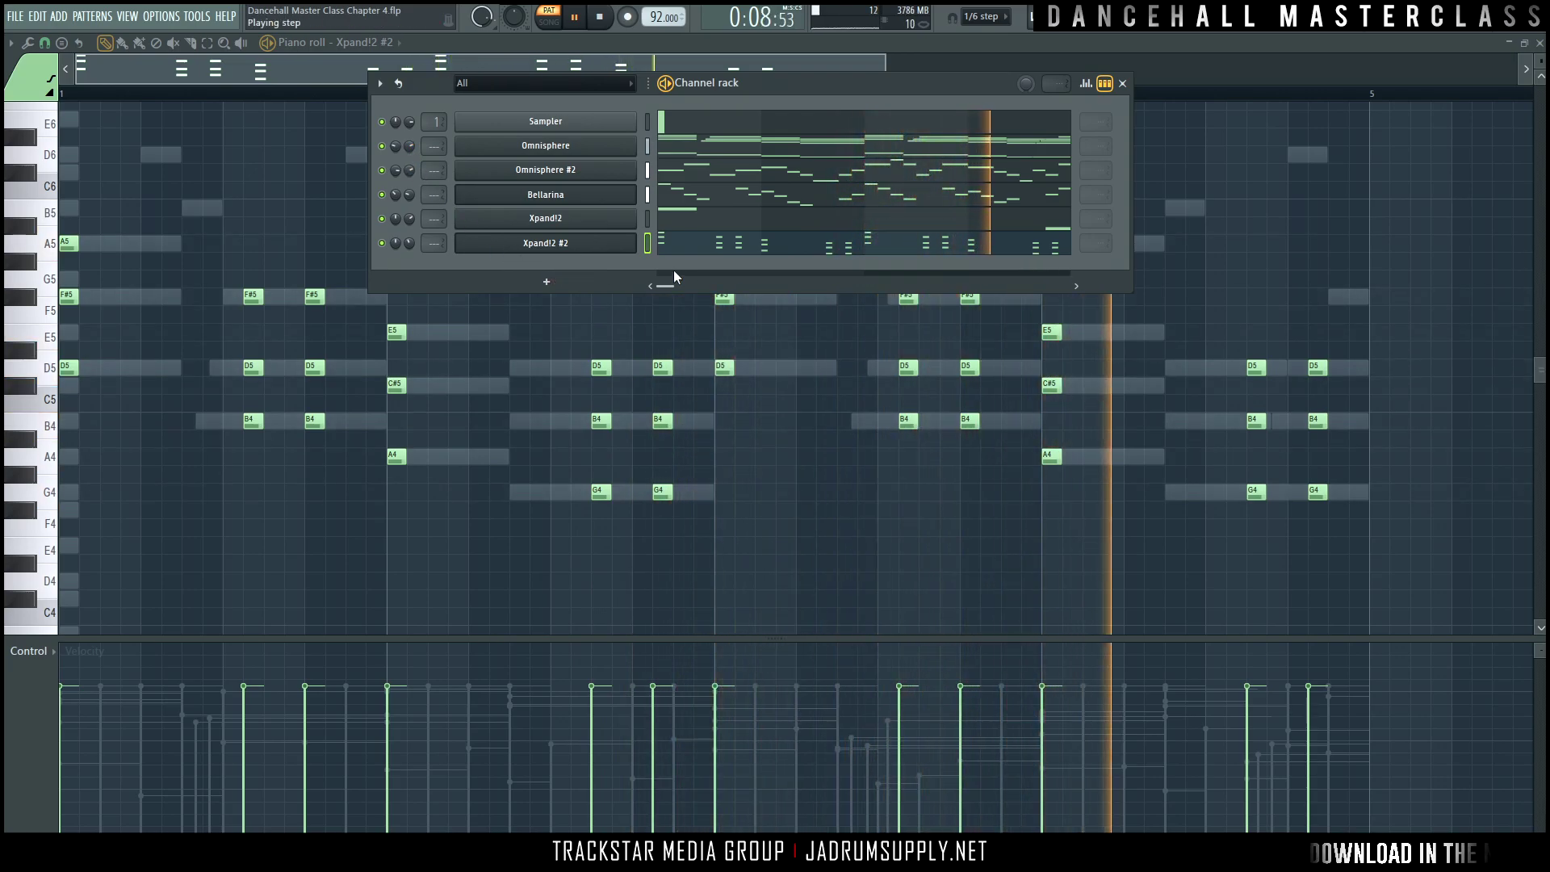
key("space")
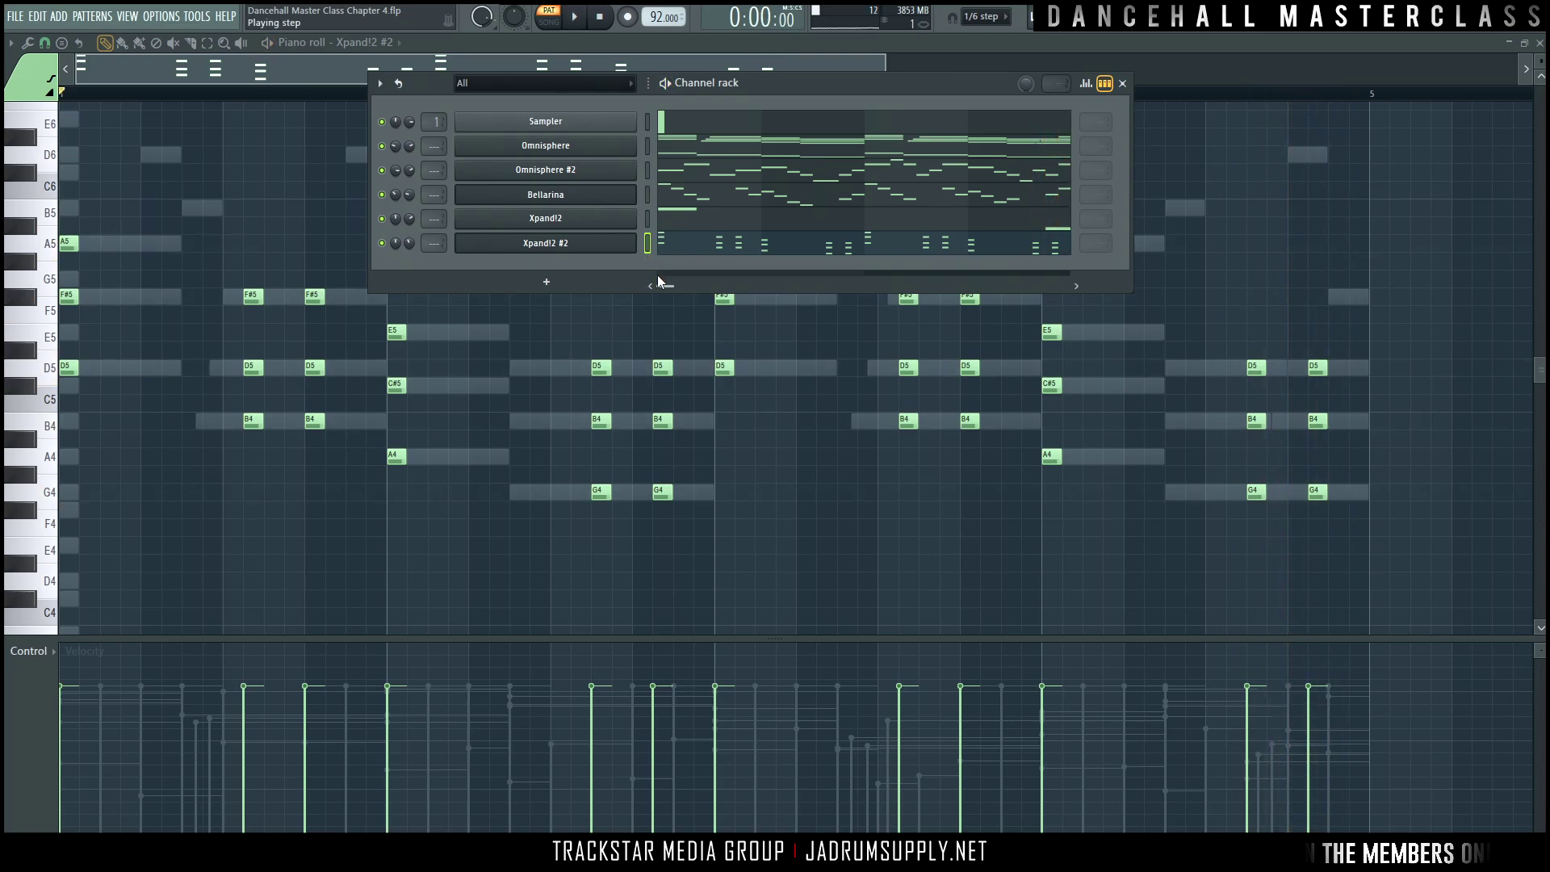
Step: Add a Nexus channel and load the Strings Soft preset from the XP Dance Orchestra category
left_click(546, 282)
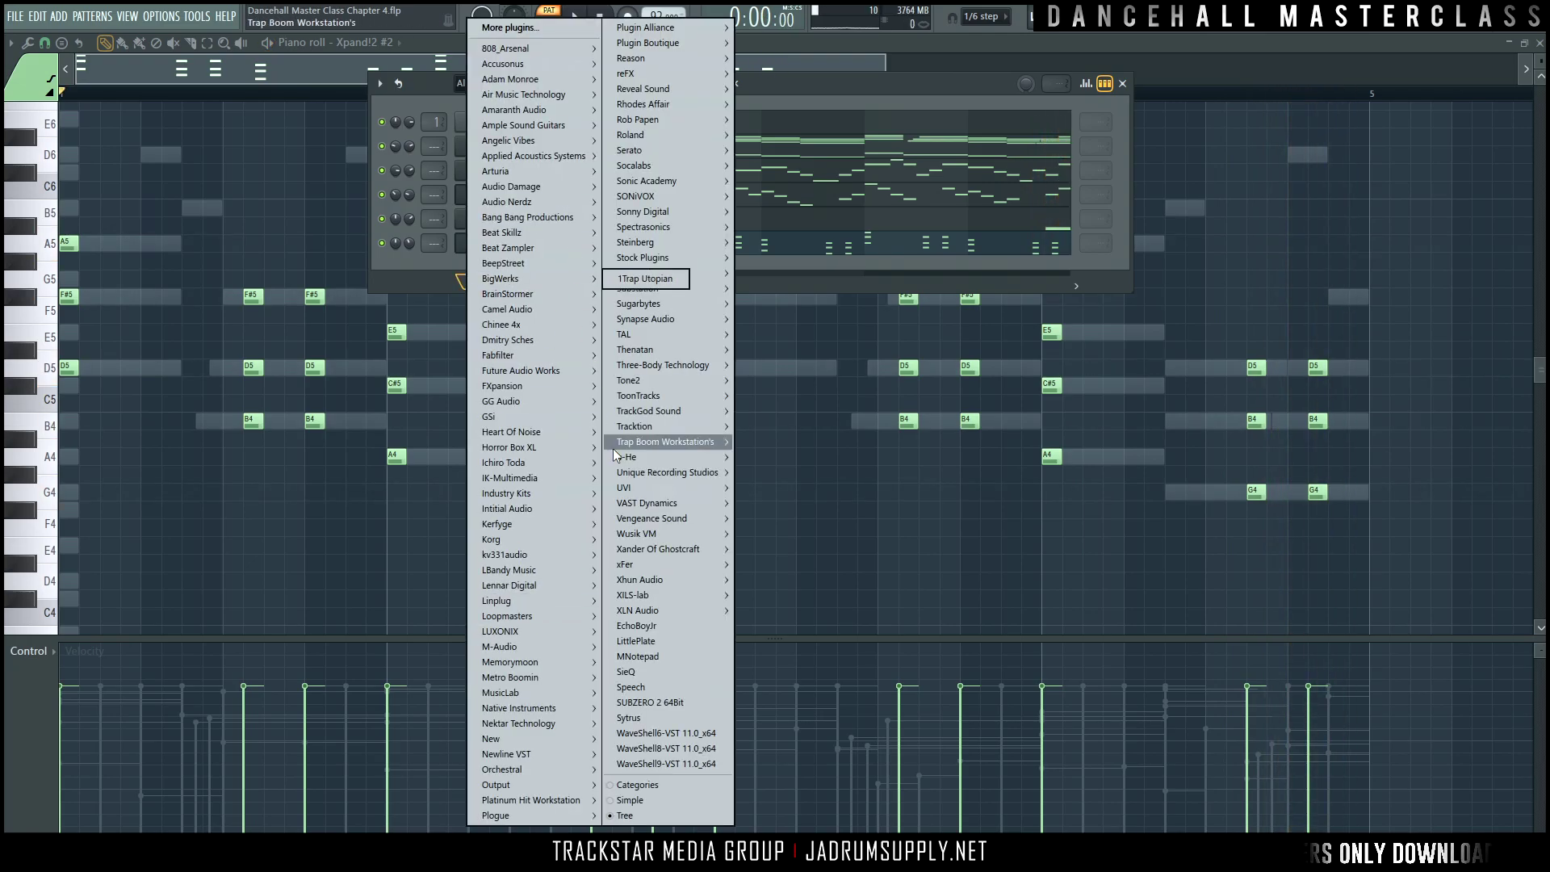
mouse_move(578, 647)
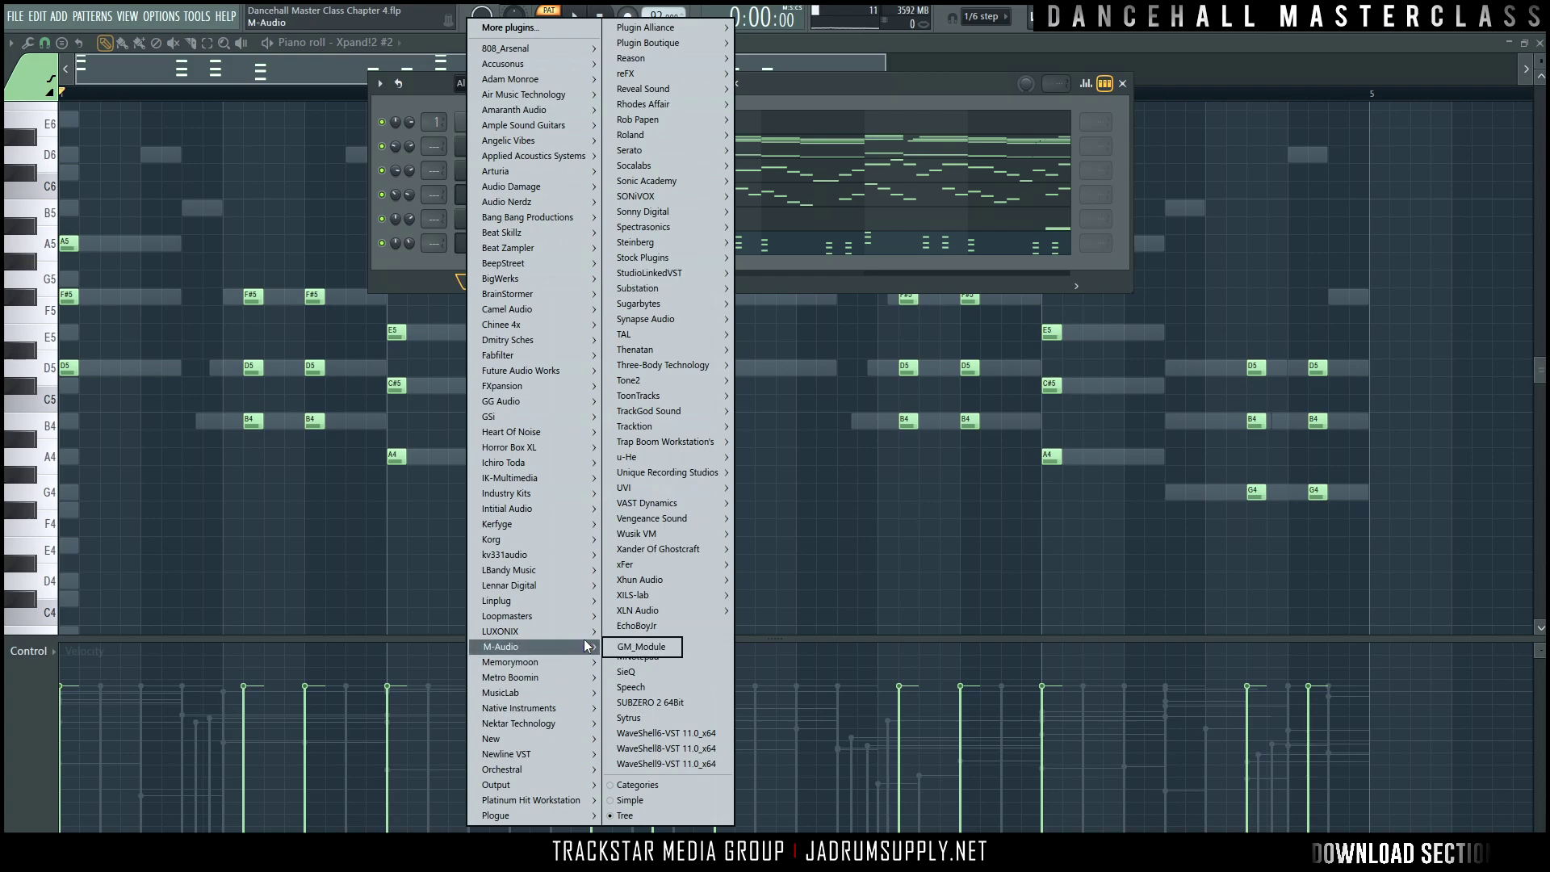
mouse_move(570, 583)
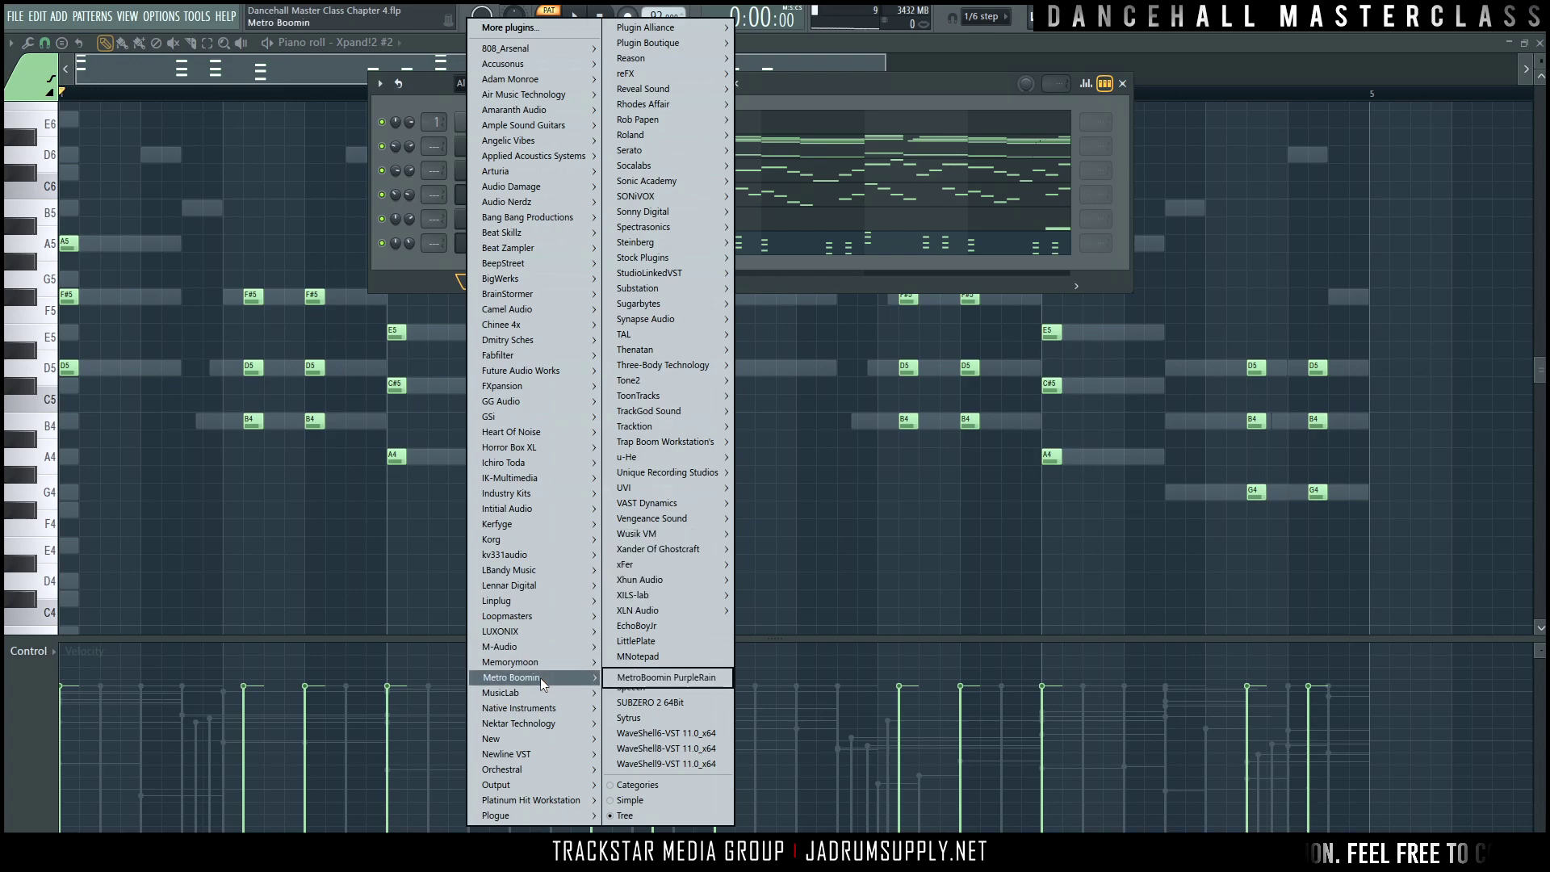
left_click(671, 215)
left_click_drag(351, 268, 342, 334)
left_click(337, 350)
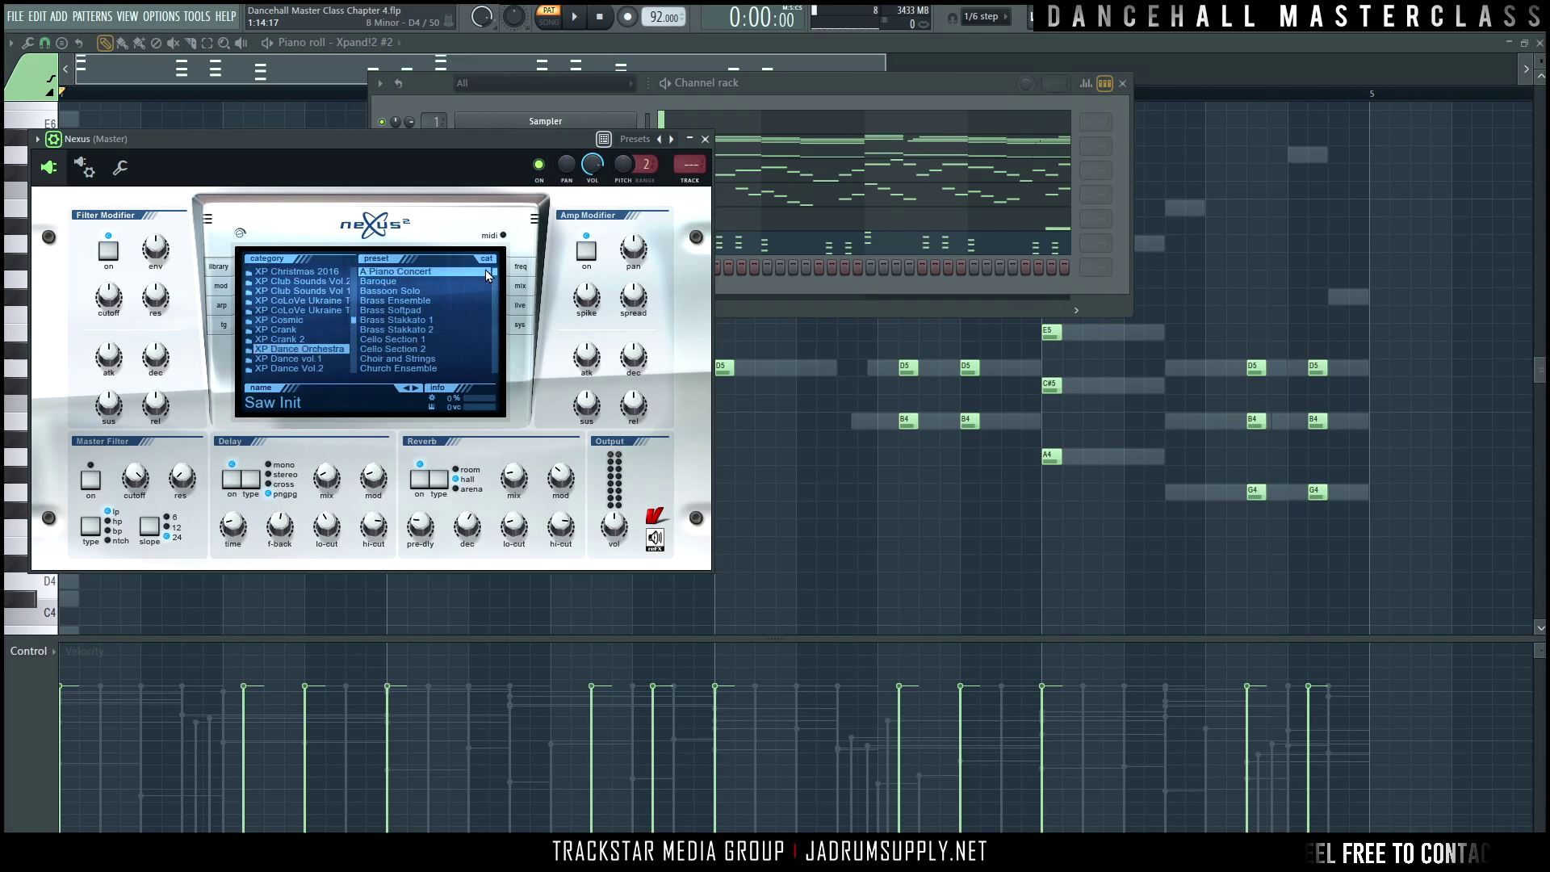
left_click_drag(492, 272, 486, 347)
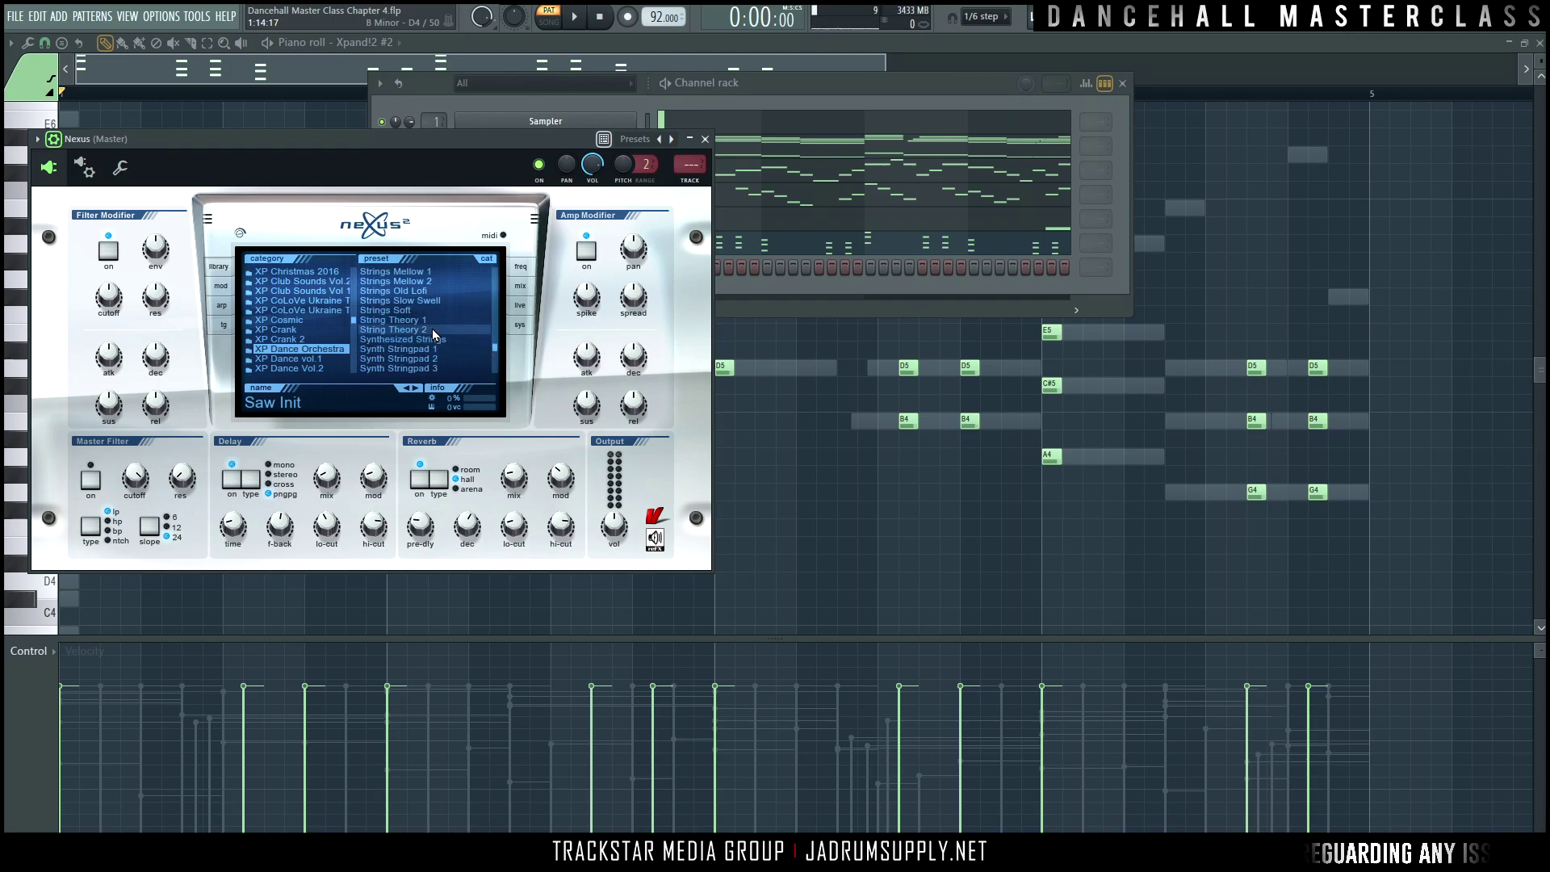
left_click(446, 310)
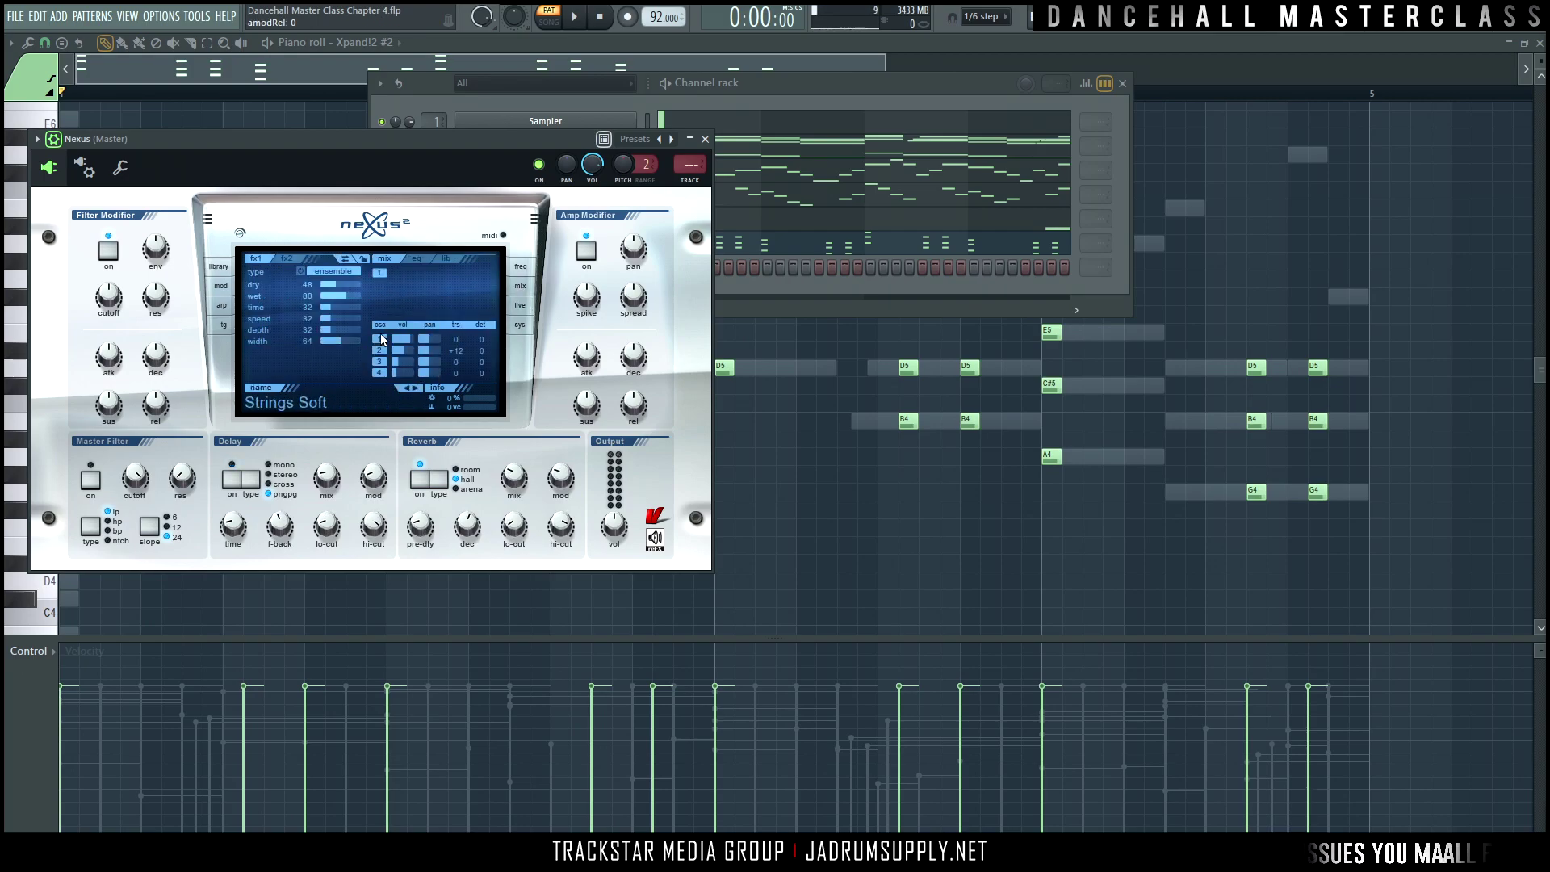
Step: Look through Nexus's modulation, arpeggiator and mix pages, close the plugin, and audition a note of the strings sound
left_click(221, 286)
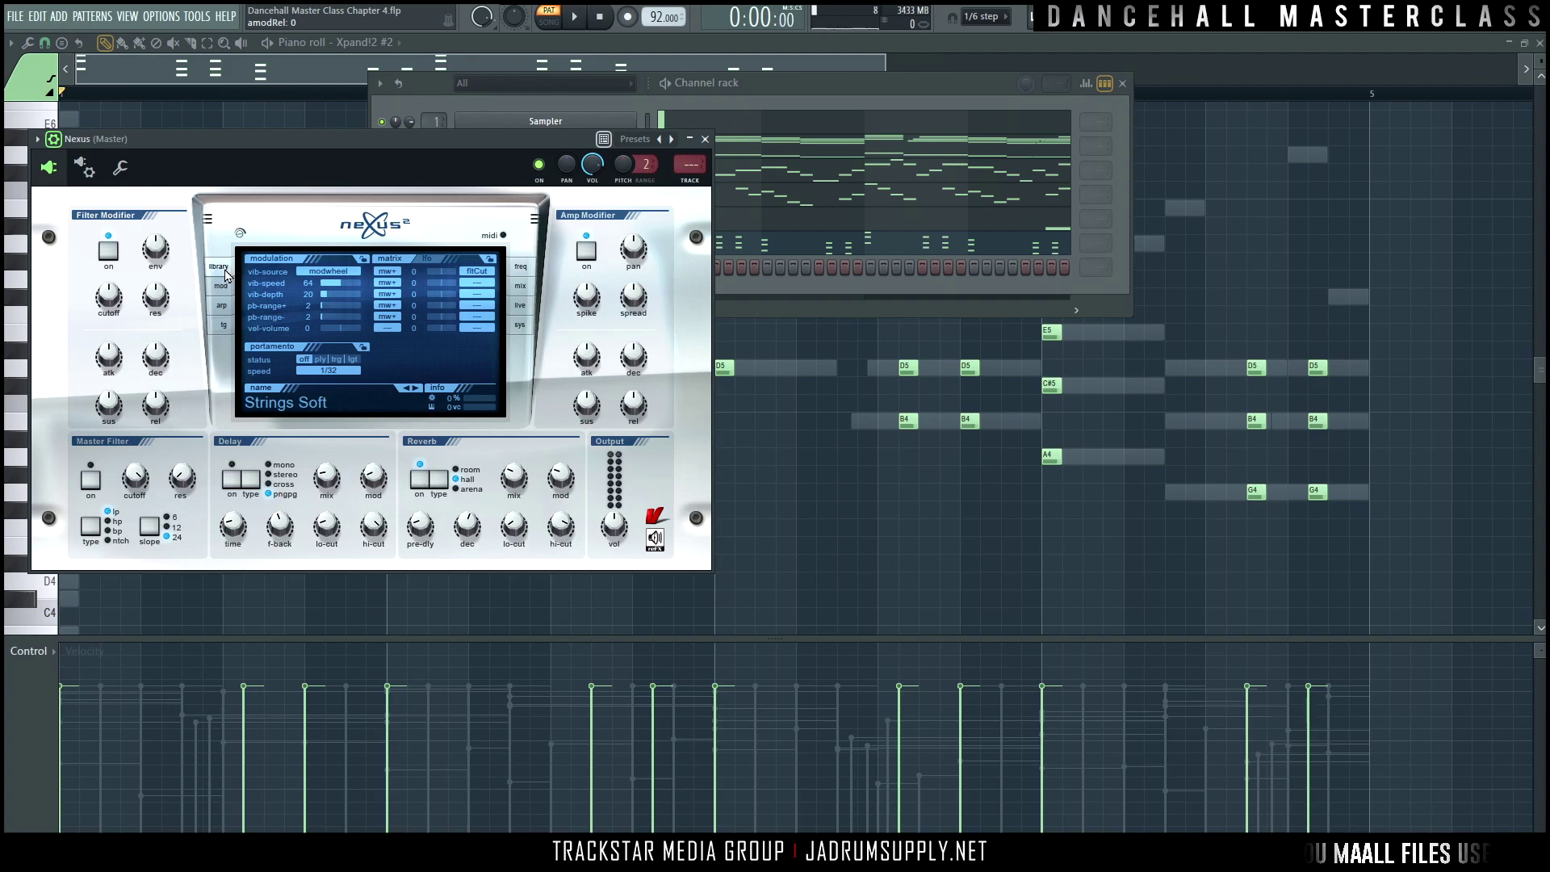
left_click(221, 305)
left_click(521, 267)
left_click(525, 307)
left_click(526, 308)
left_click(527, 286)
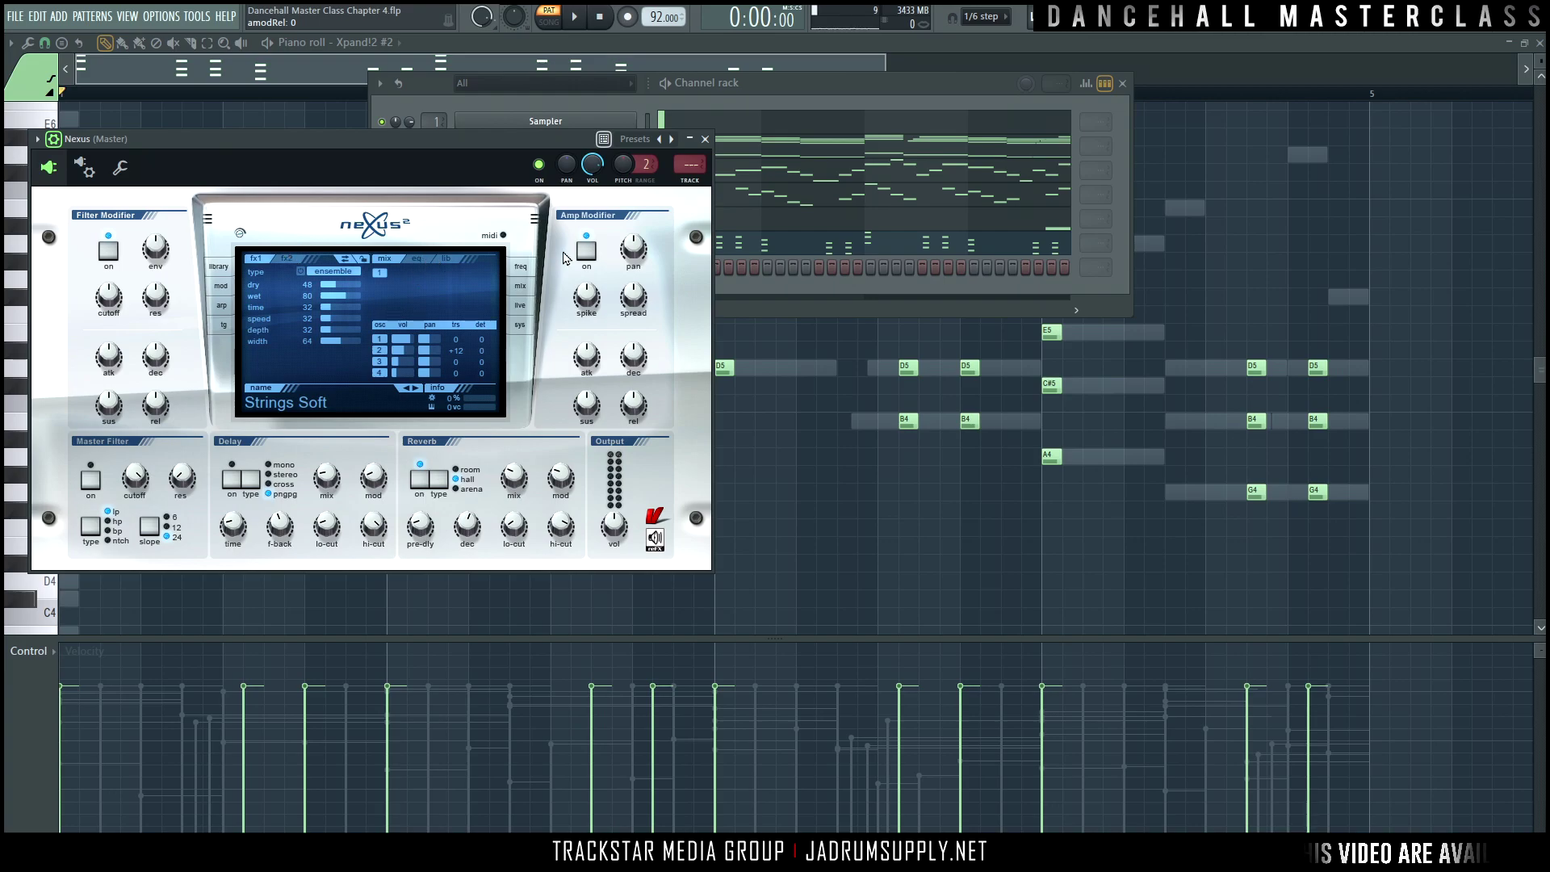
left_click(705, 139)
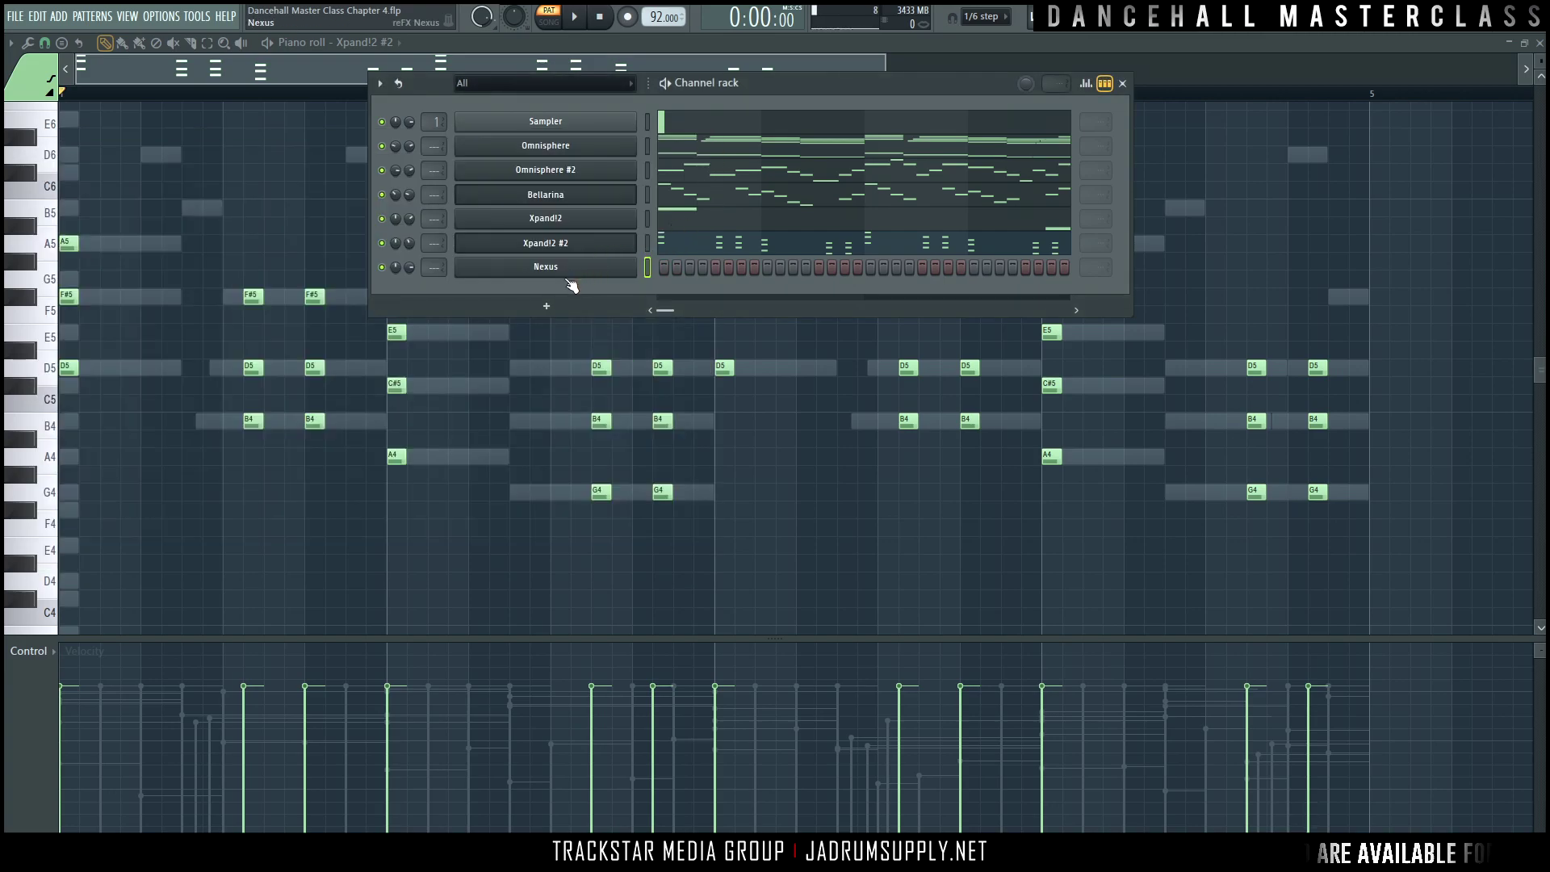
key("m")
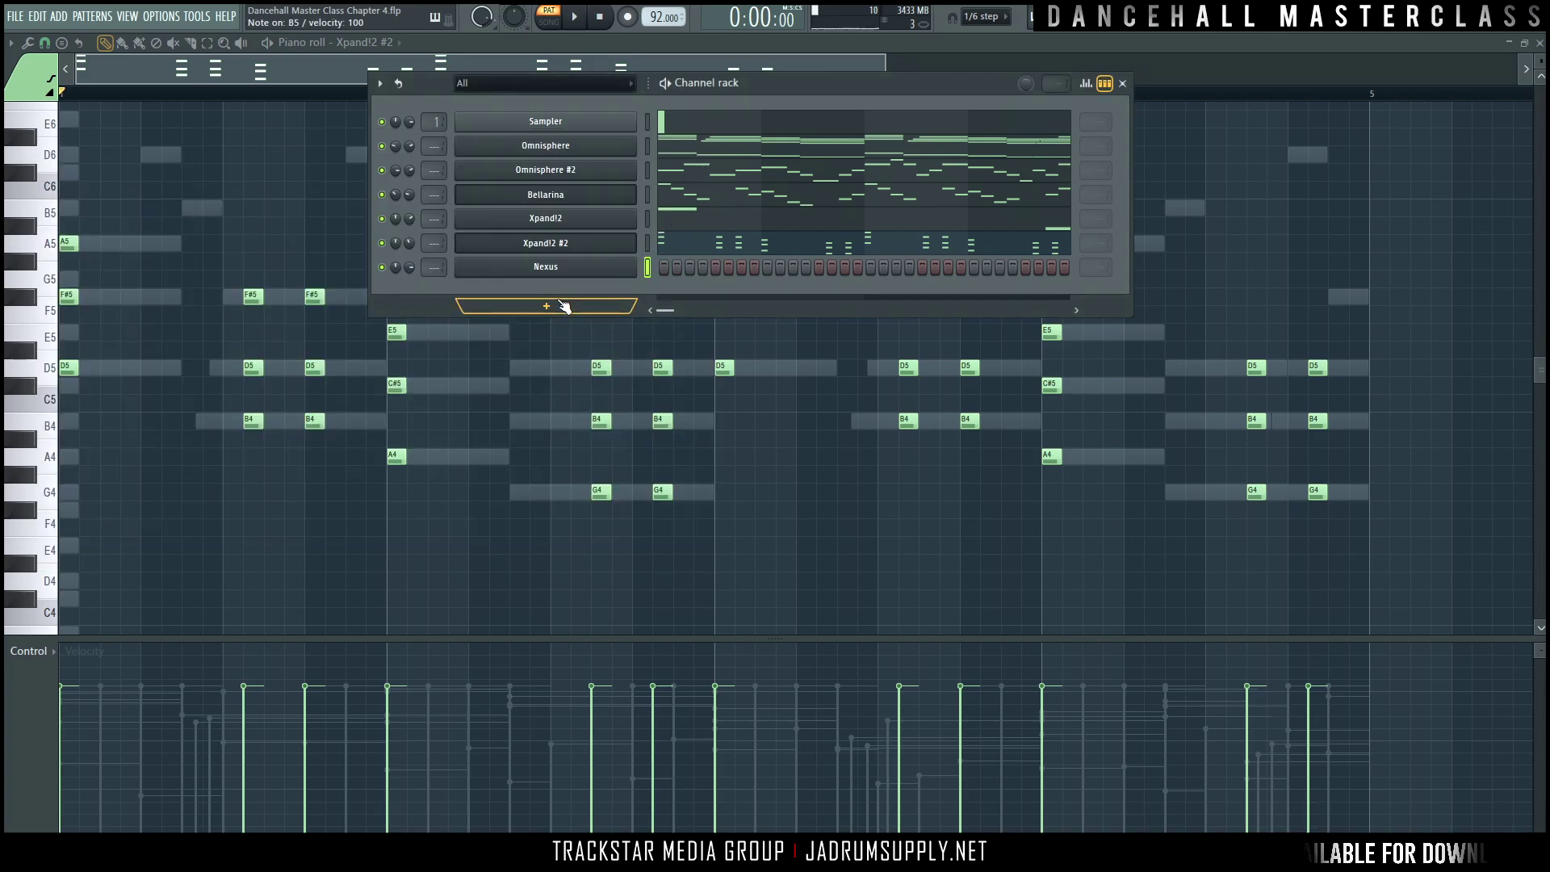
Step: Copy the Xpand!2 #2 chords into the Nexus channel and show them in its piano roll
left_click(646, 242)
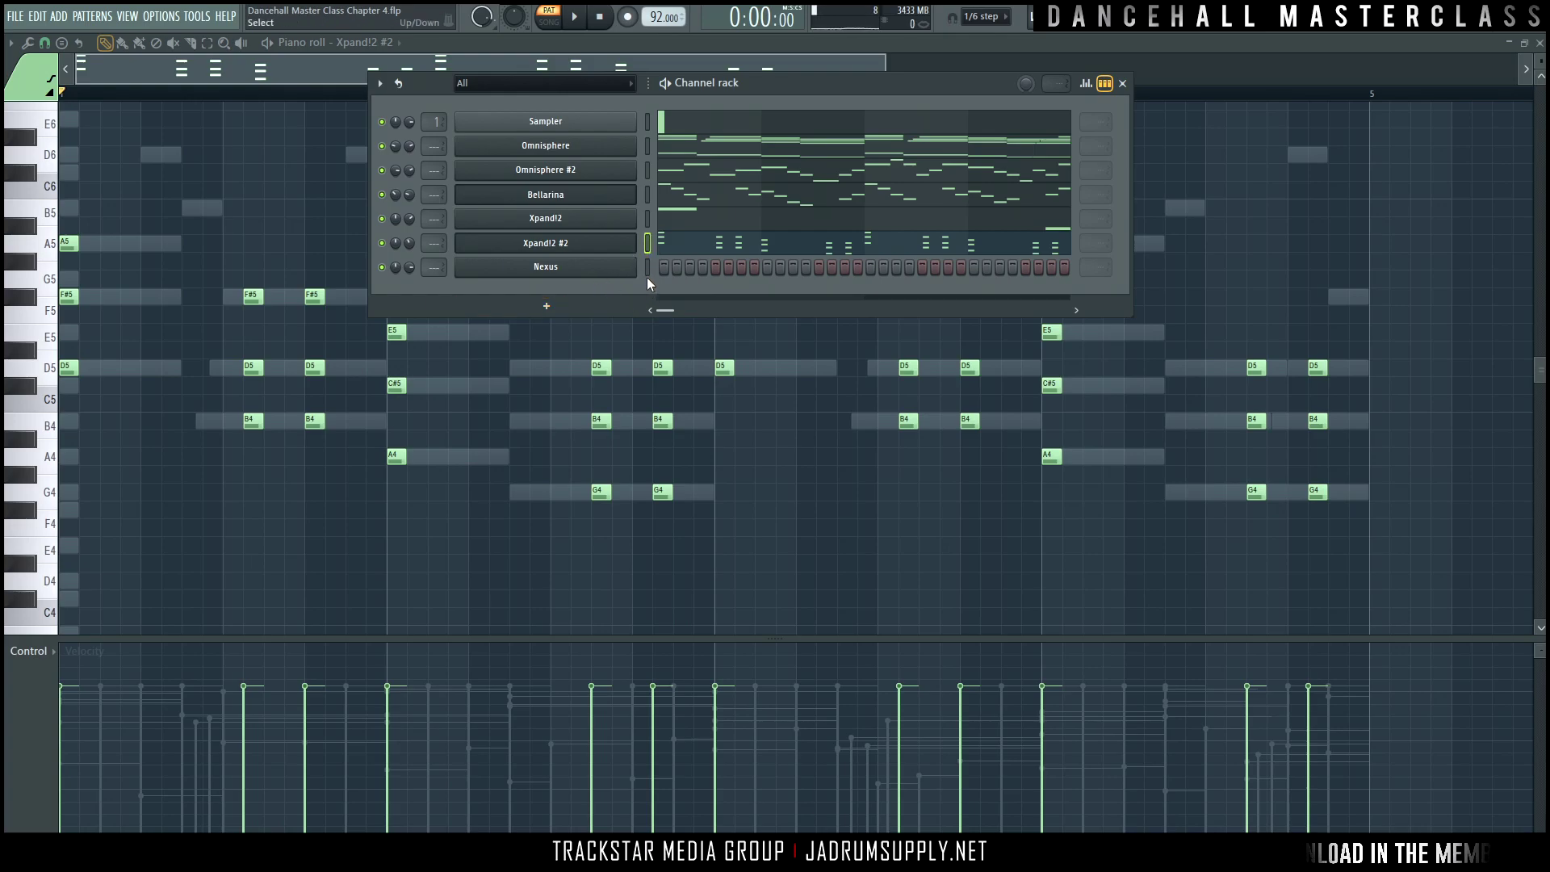
left_click(646, 271)
key("F6")
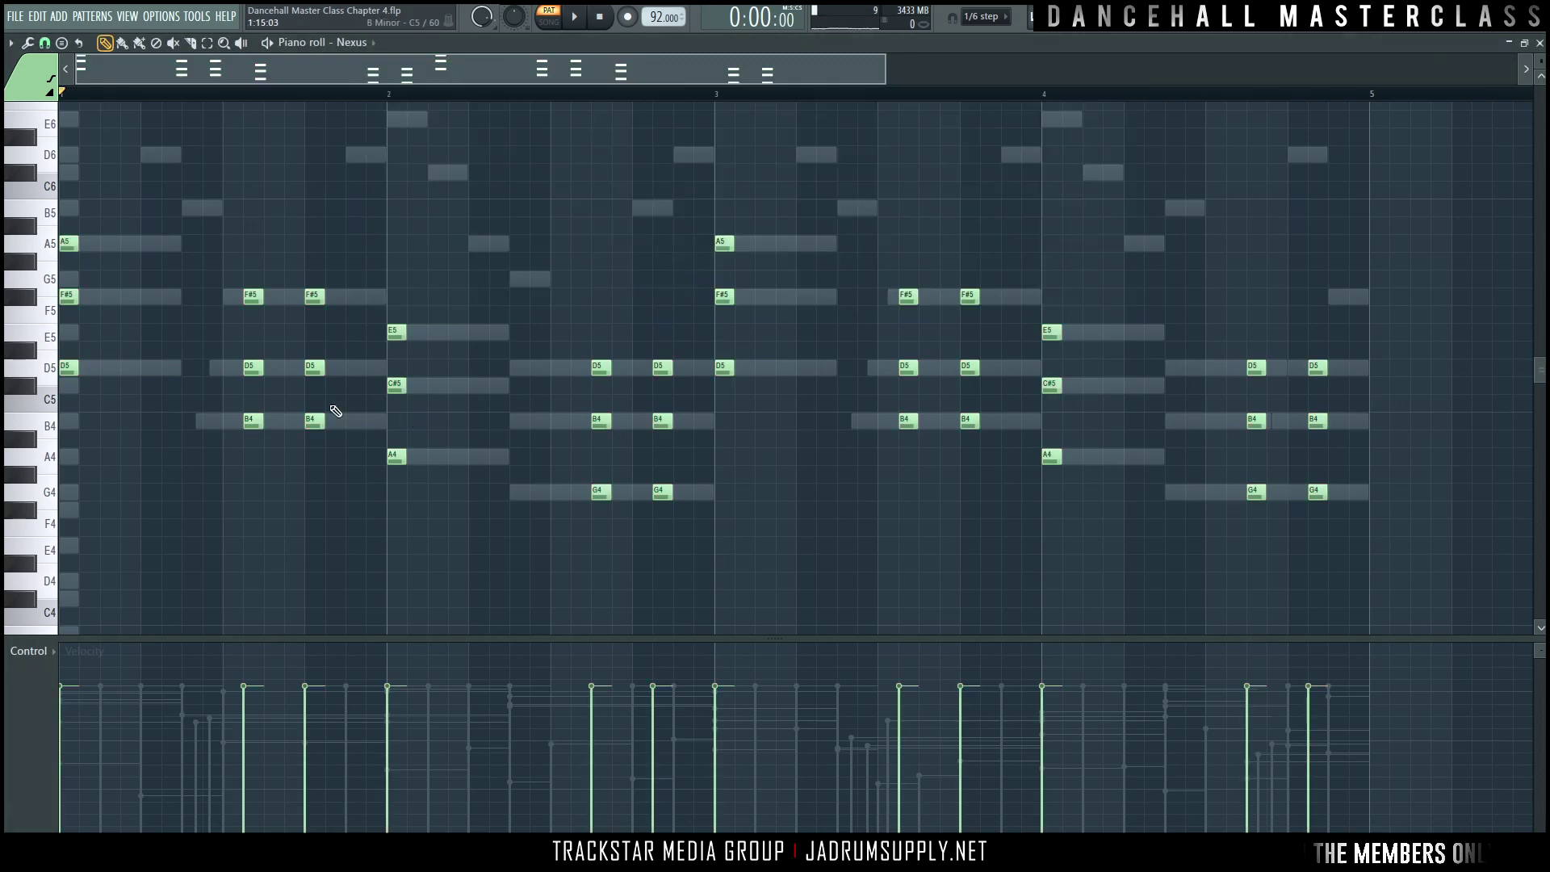
Step: Delete the repeated chords at step 13 of bars 1 and 3 and step 14 of bars 2 and 4 from the Nexus part
left_click_drag(326, 238, 295, 513)
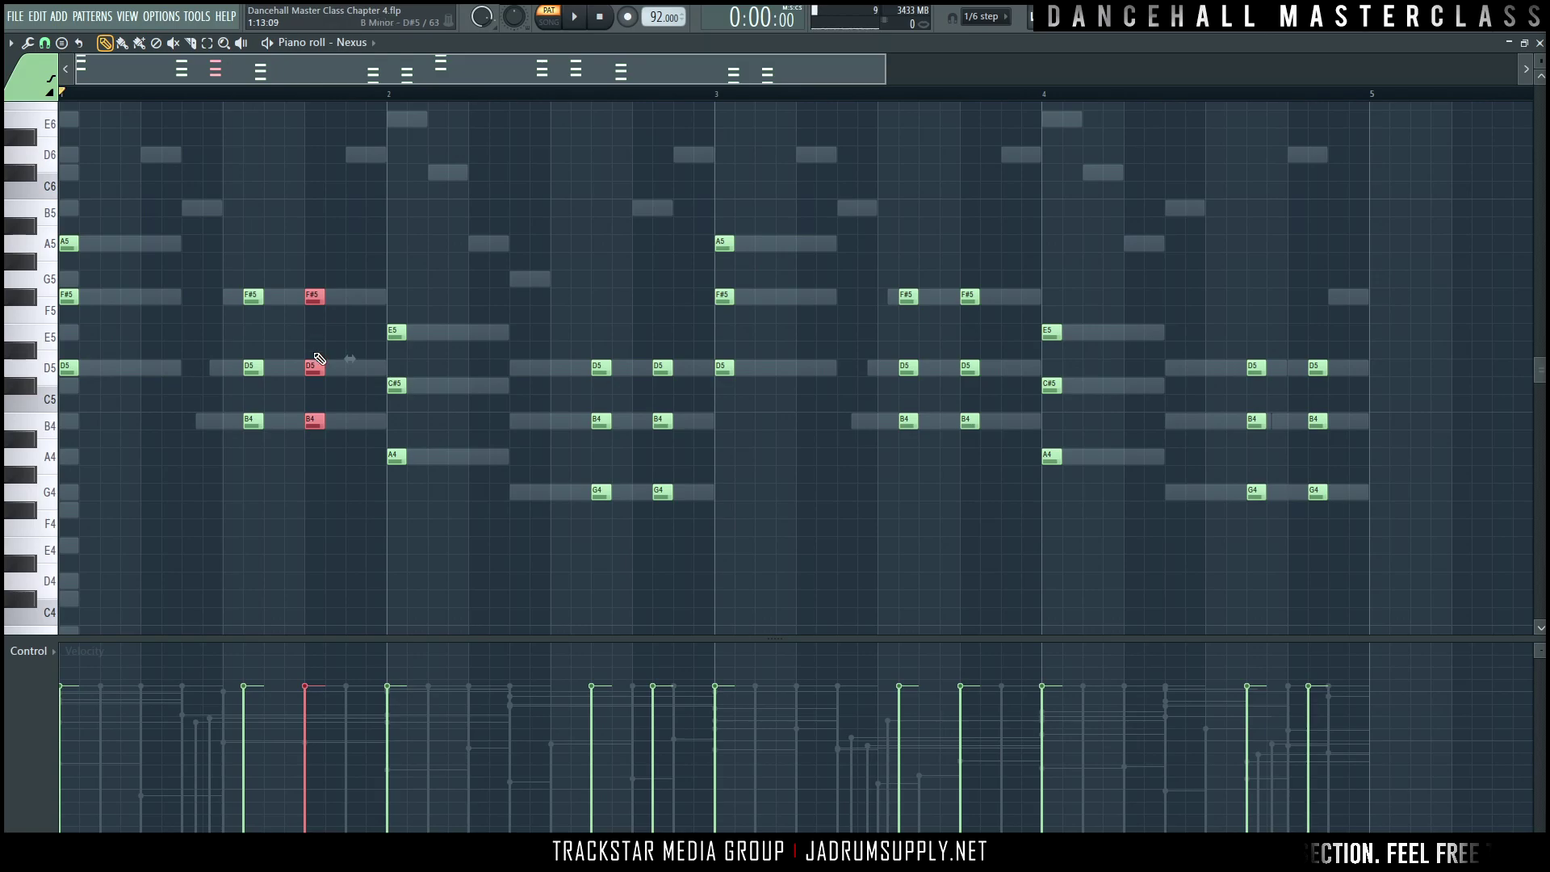
left_click_drag(649, 466, 655, 499)
left_click_drag(975, 361, 978, 430)
left_click_drag(1336, 469, 1395, 555)
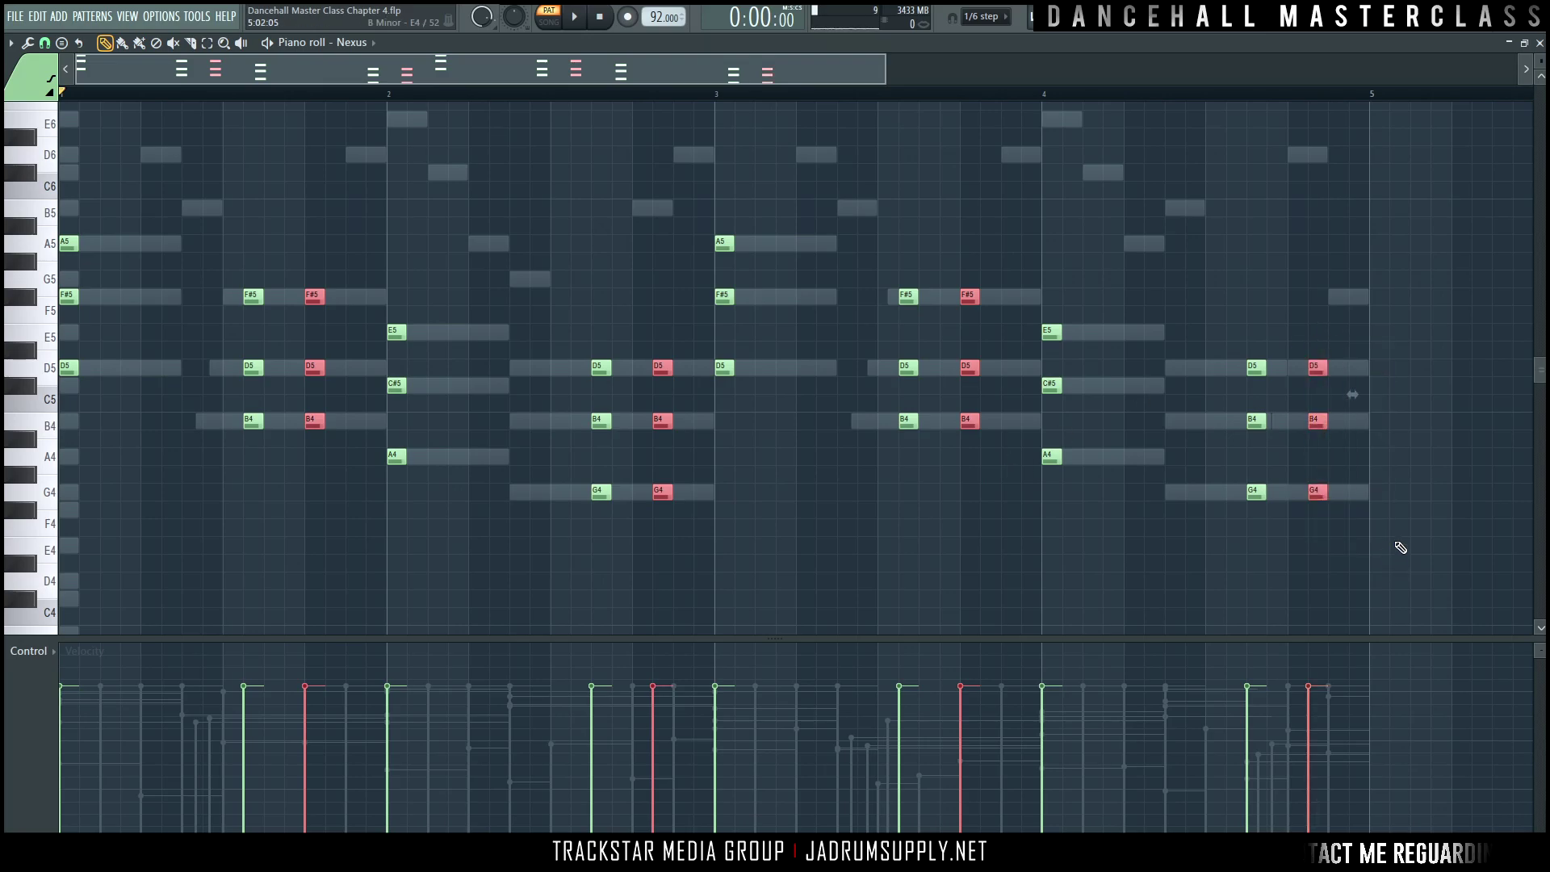
key("Delete")
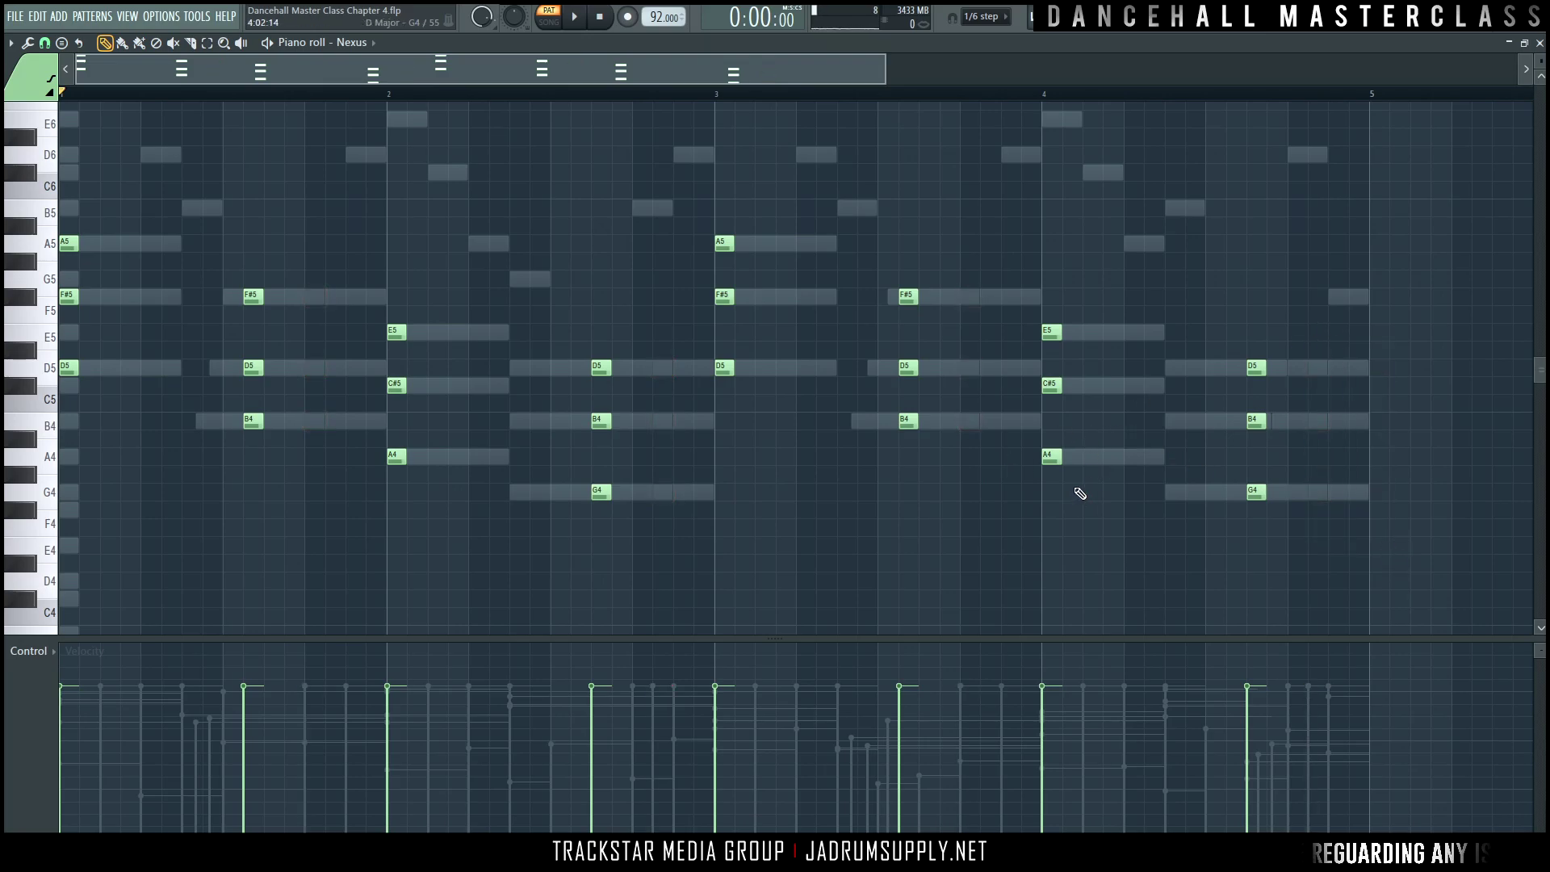
Step: Lengthen the Nexus chords to legato with the articulator at 100% Multiply, and extend the last chord to the end of bar 4
key("alt+l")
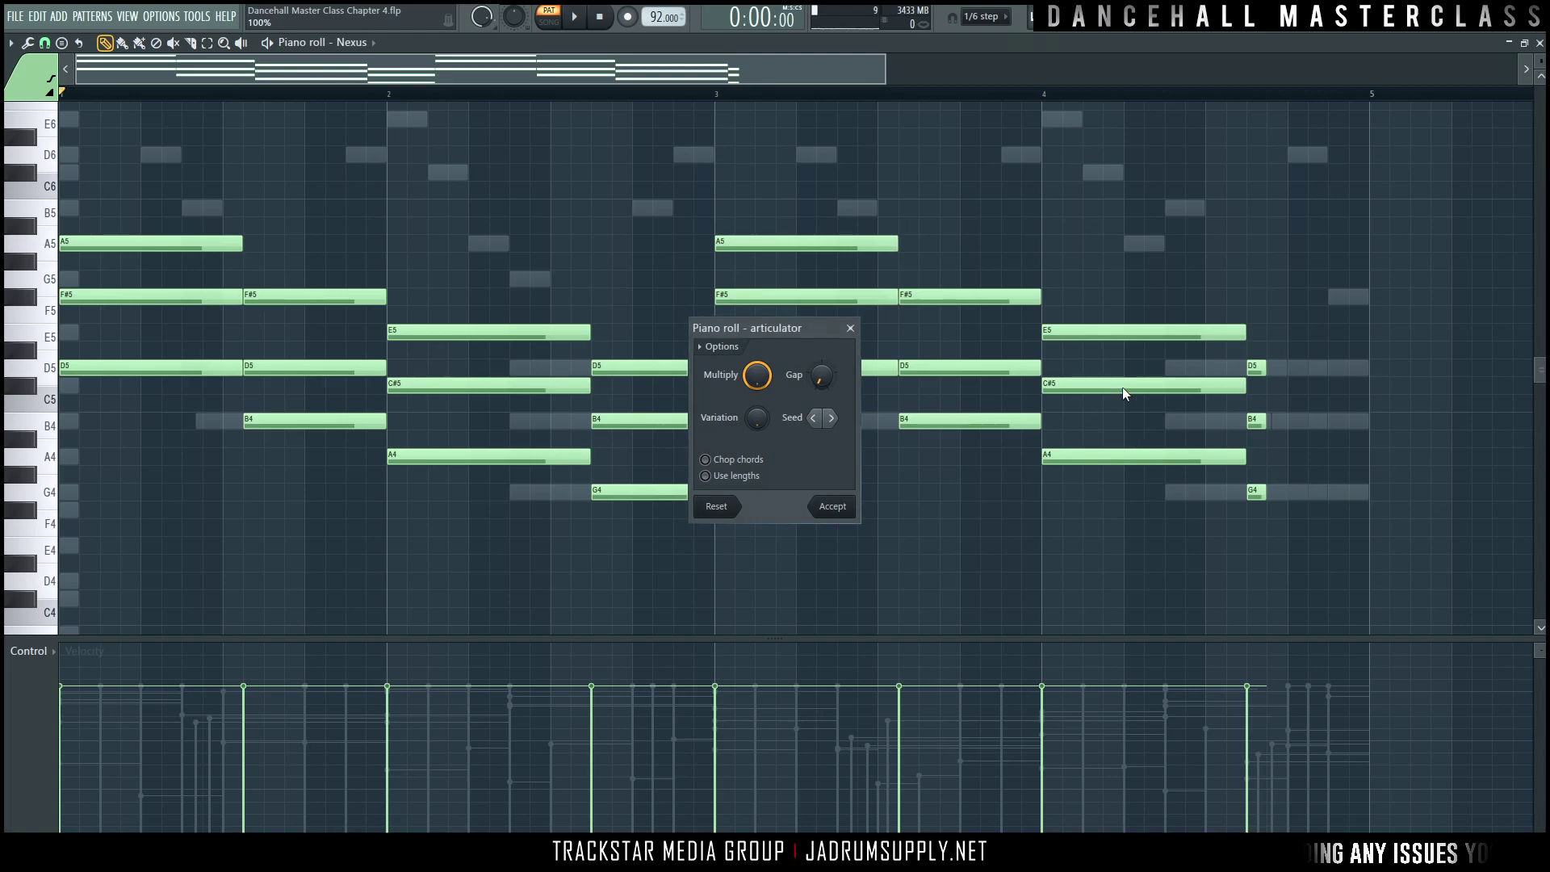
left_click(835, 507)
left_click_drag(1321, 373, 1259, 387)
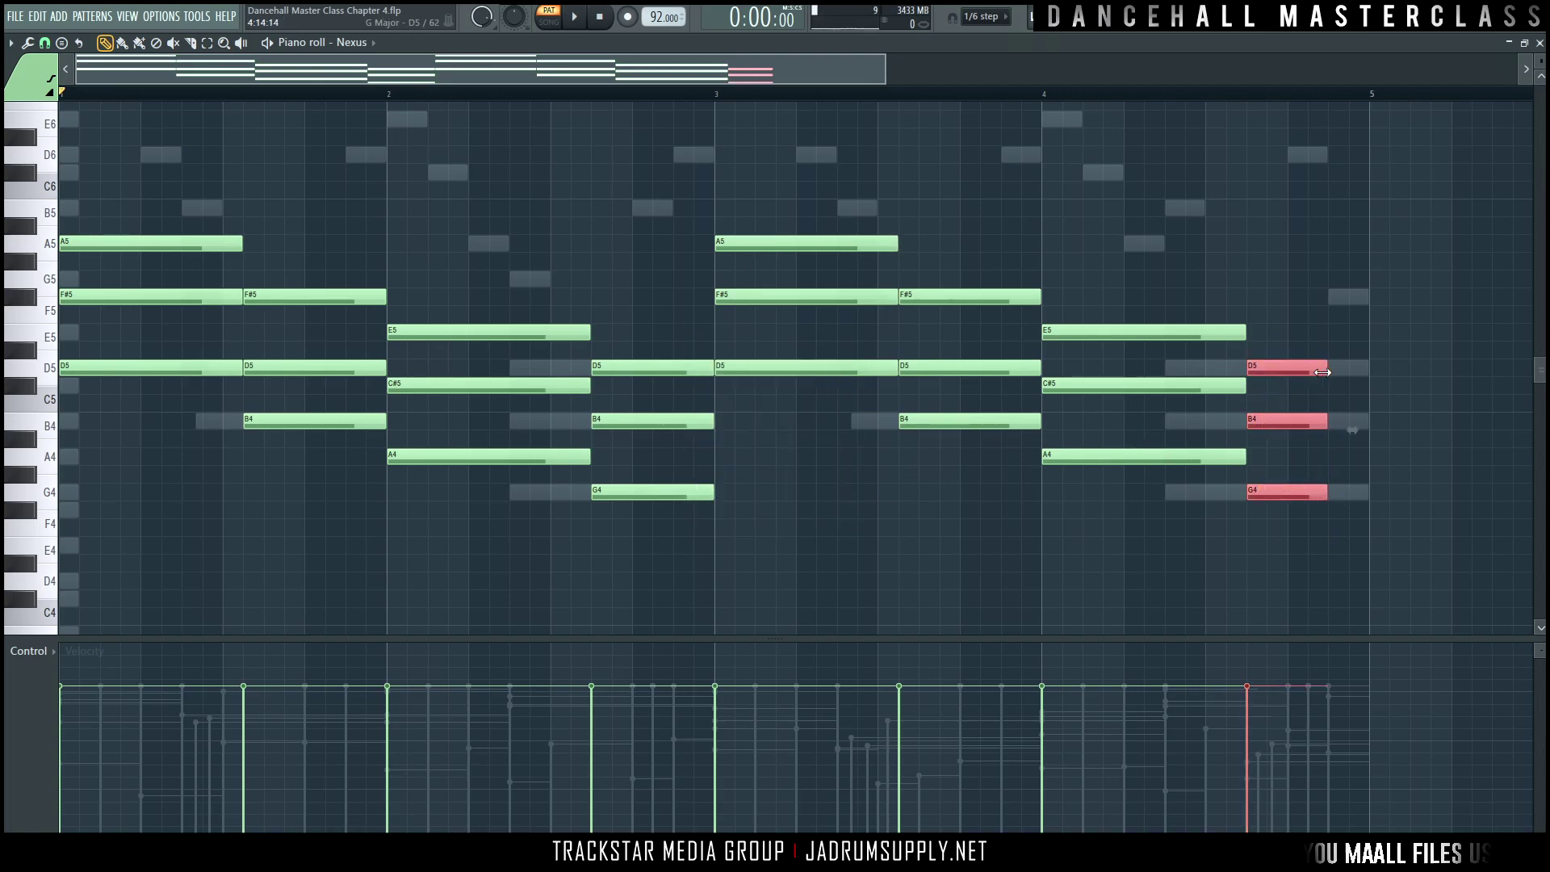
scroll(722, 69, "down", 2)
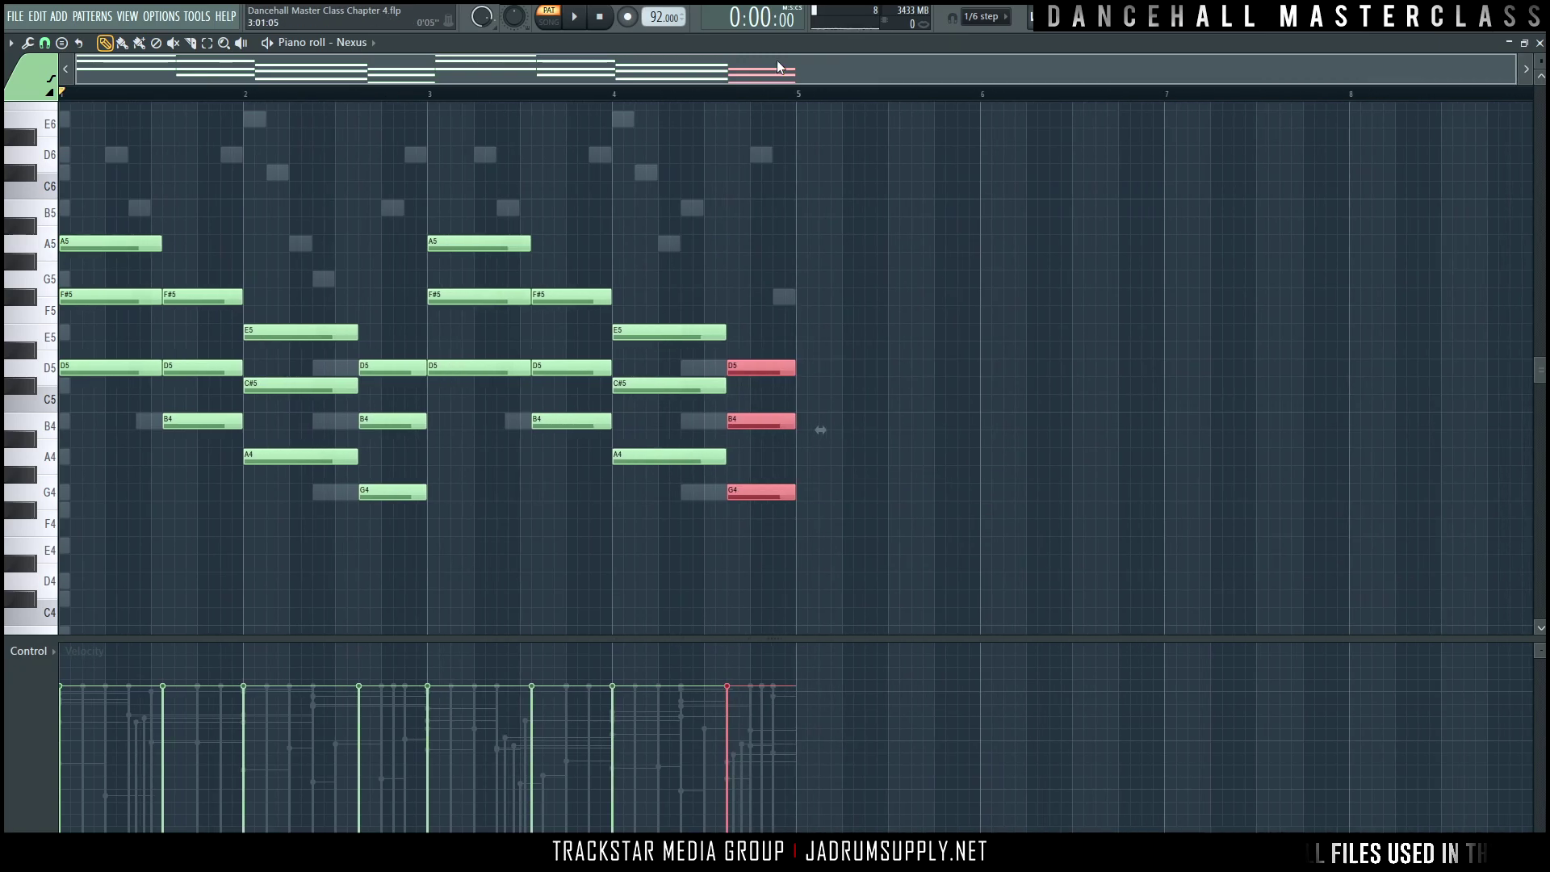
Step: Mute every channel except Omnisphere, Xpand!2 #2 and Nexus, and play back the pattern
key("F6")
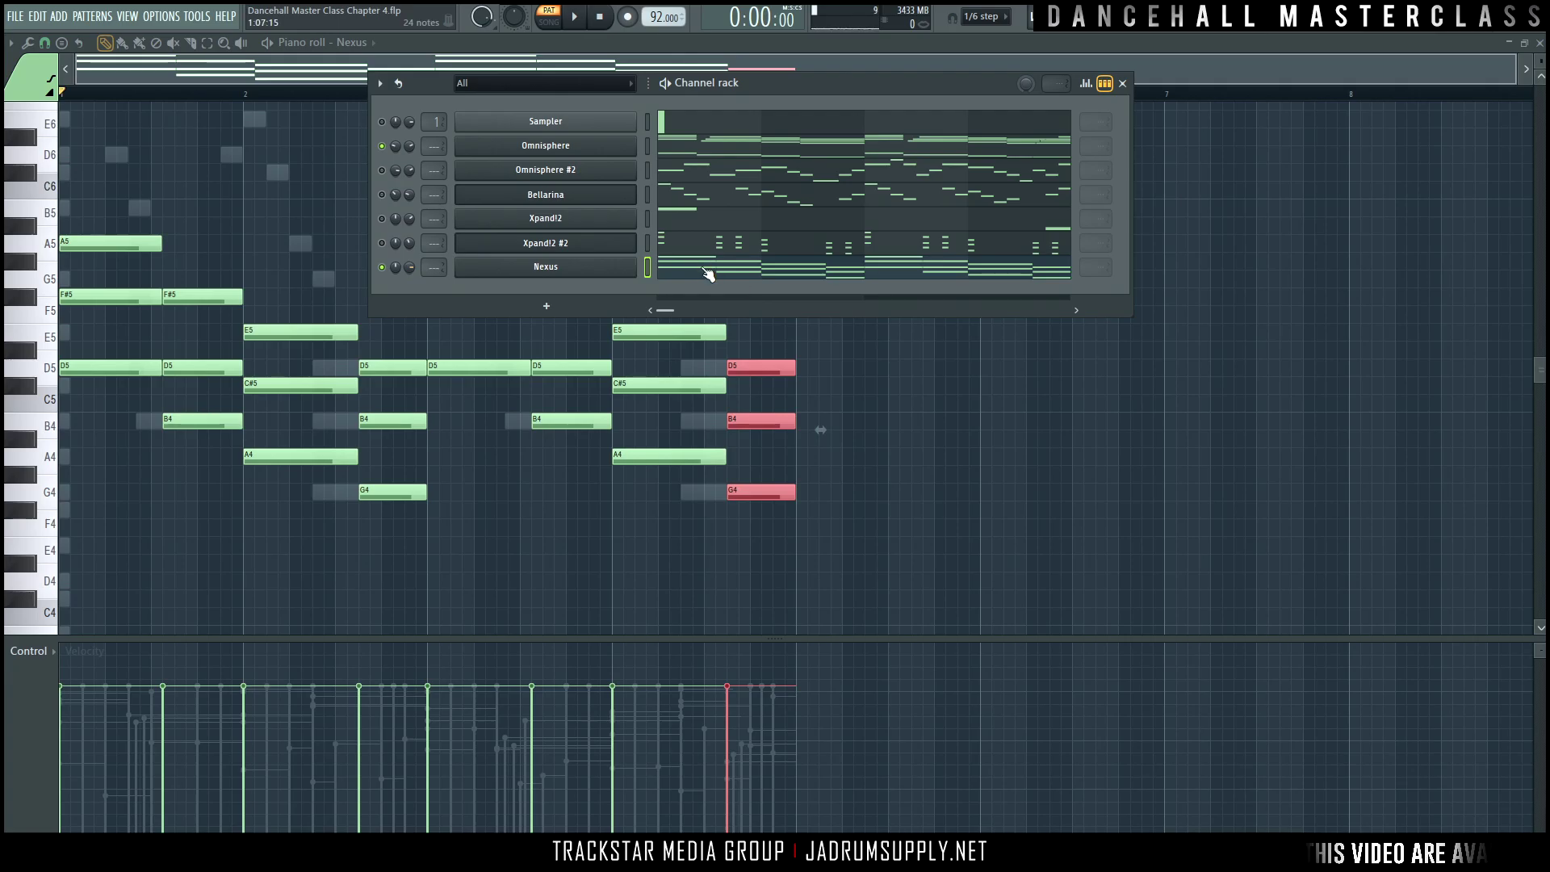
left_click(563, 573)
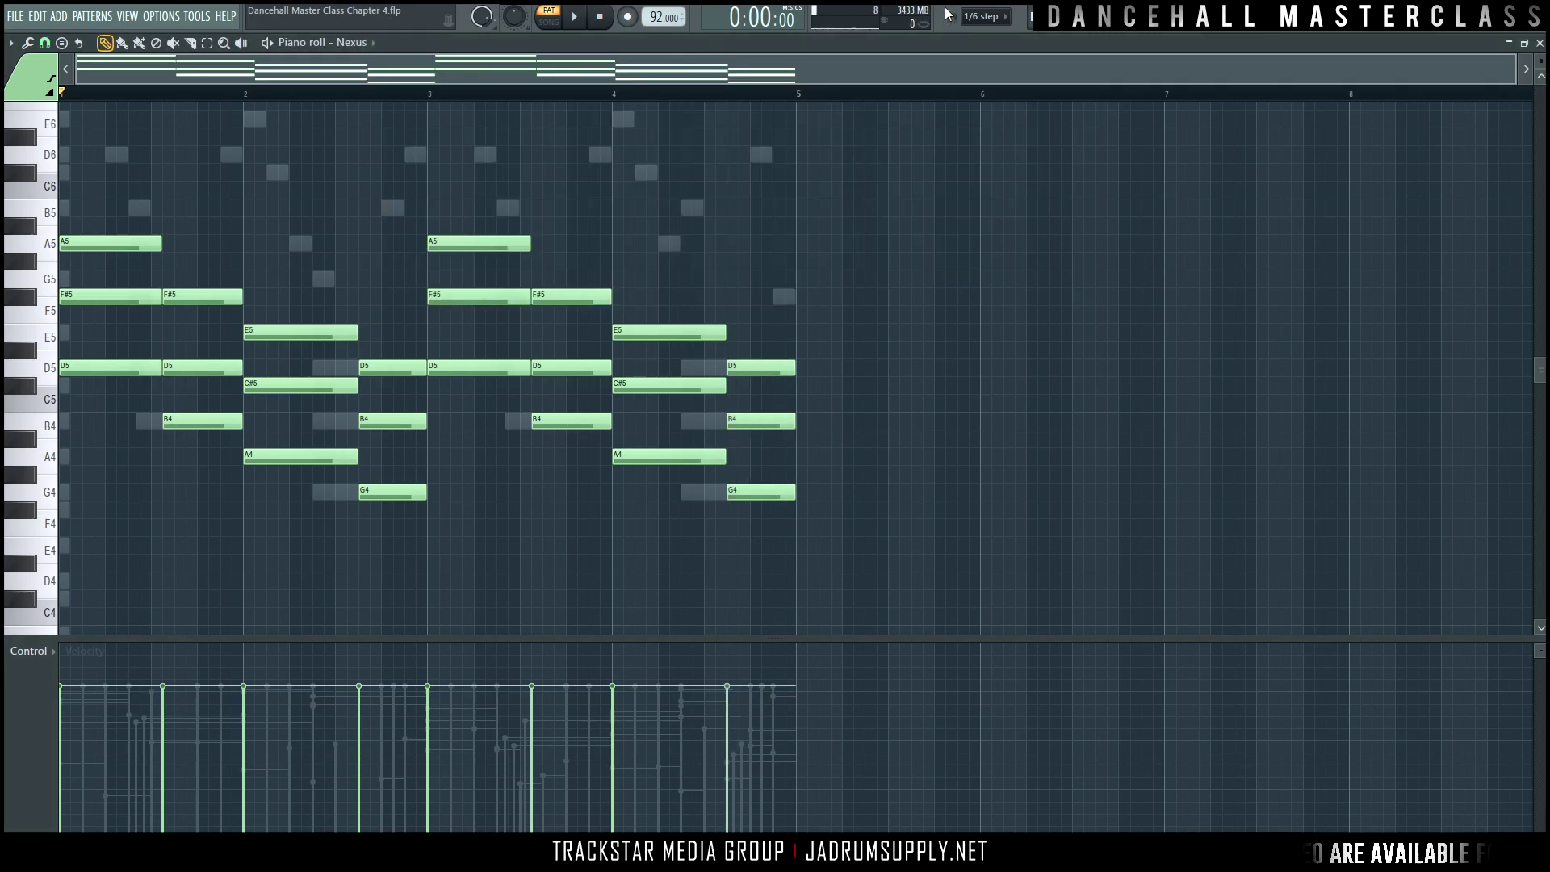
key("F6")
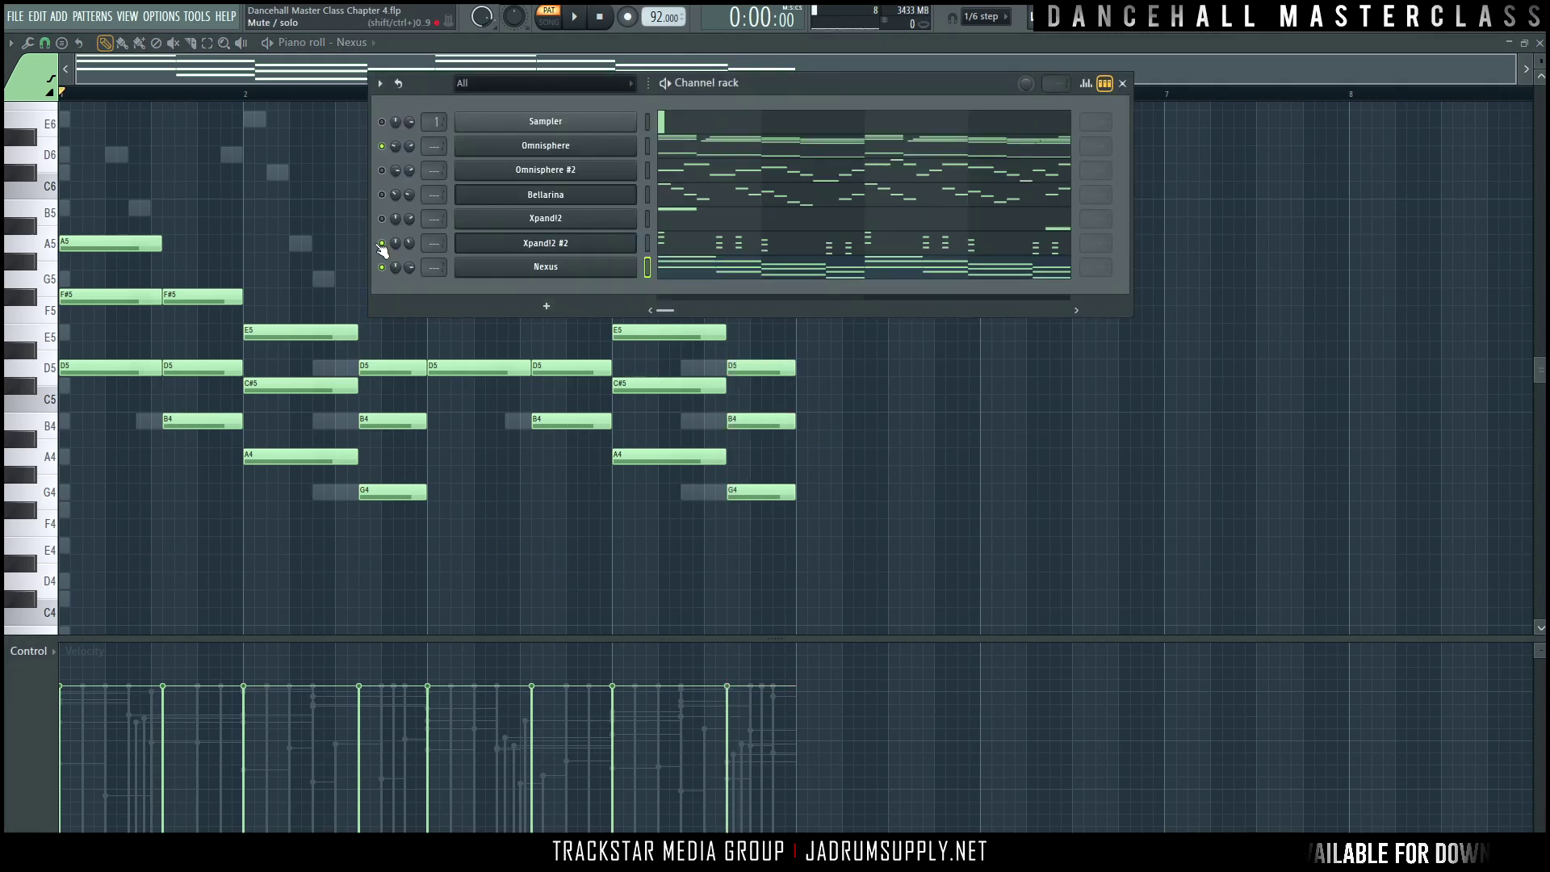
key("space")
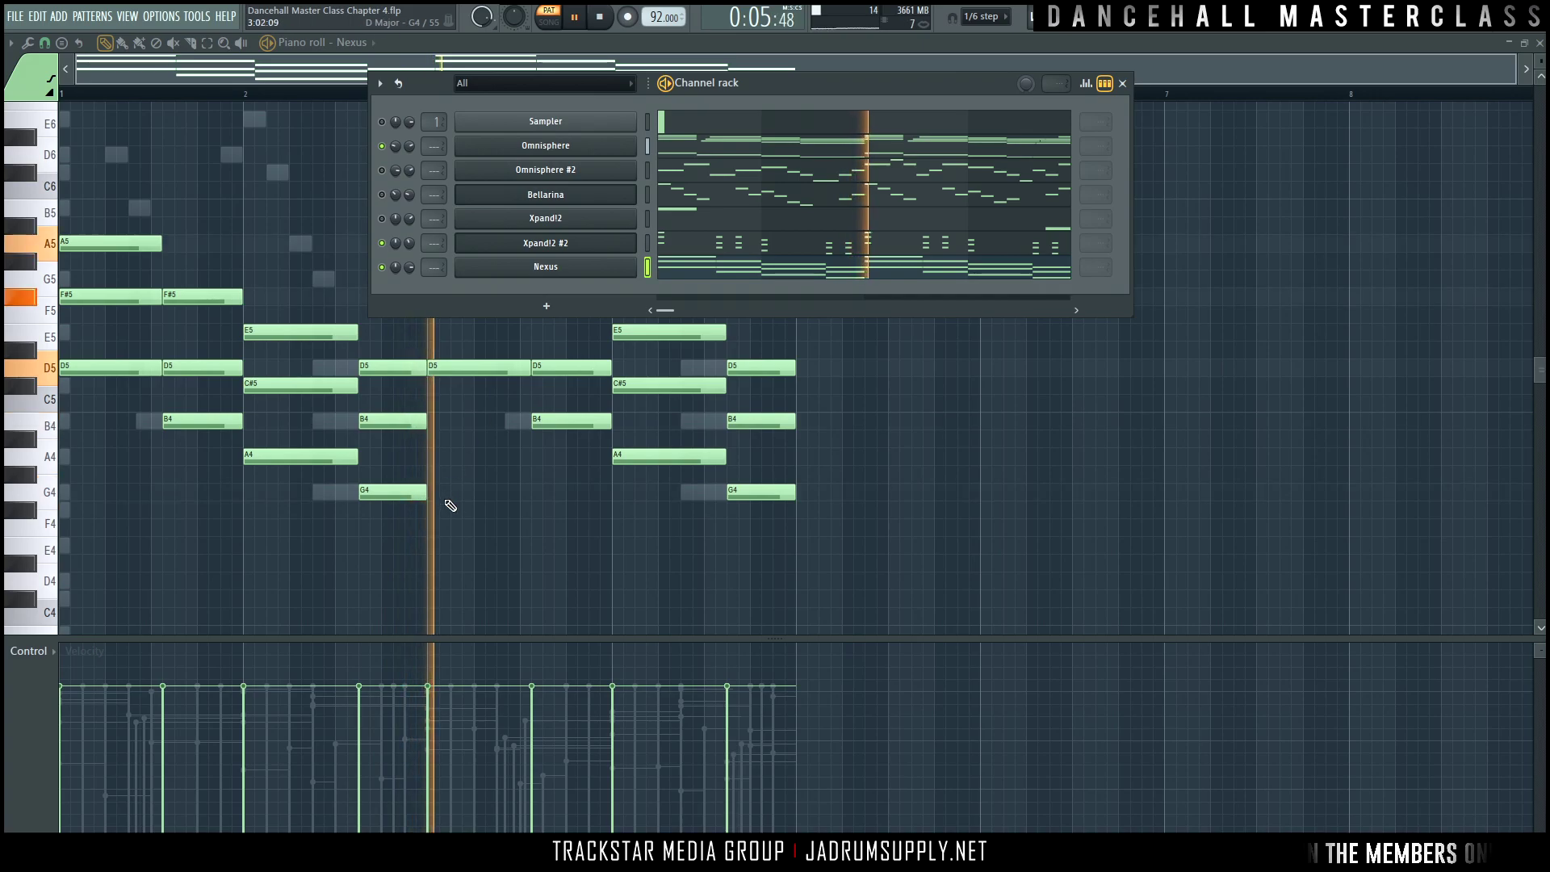
key("F6")
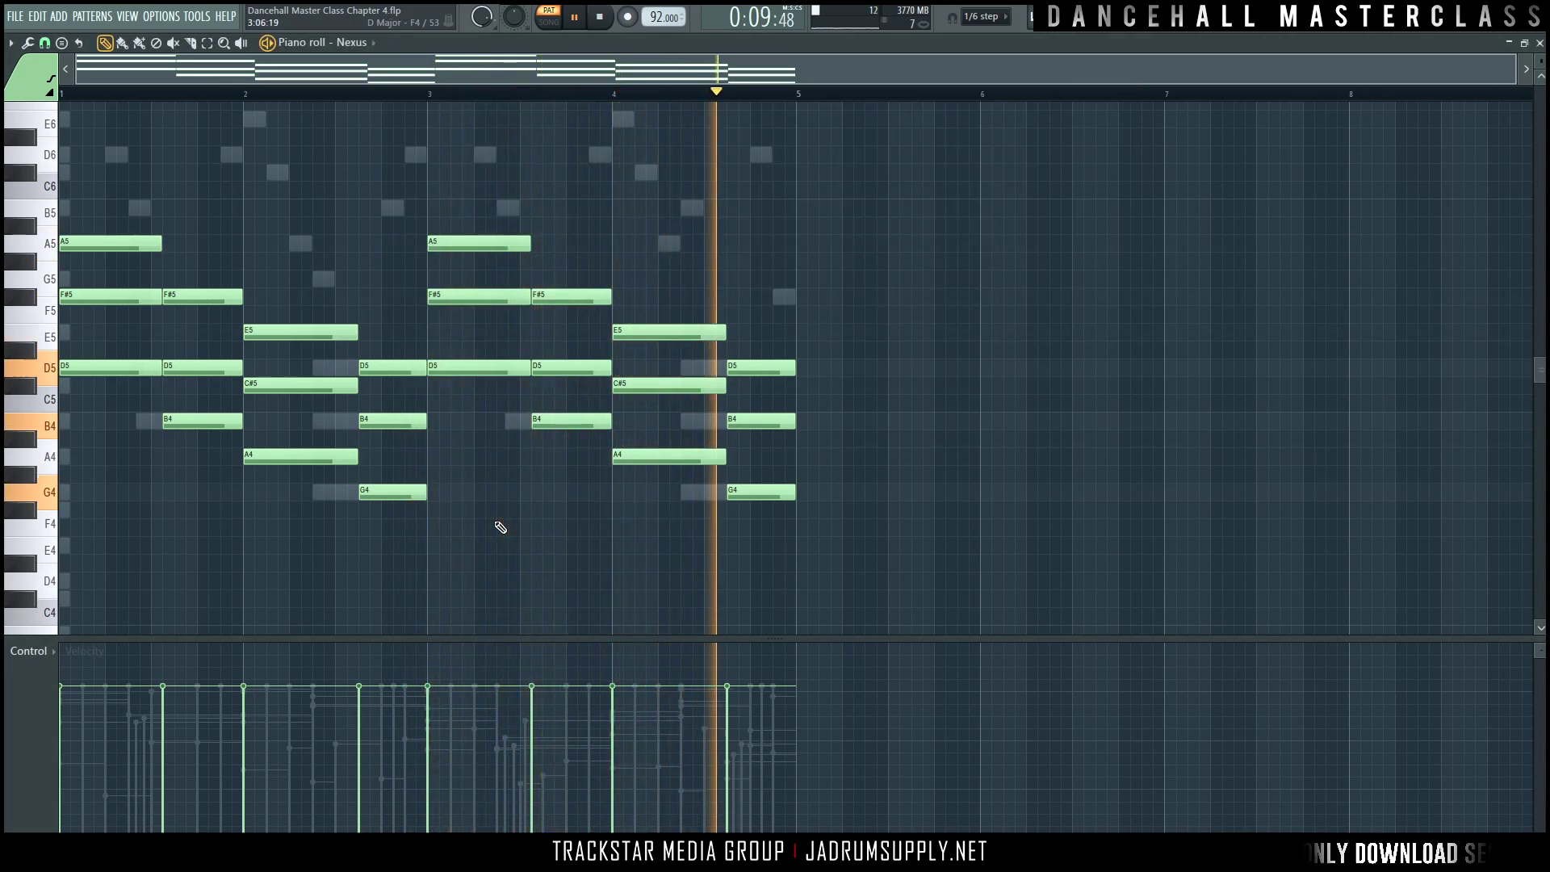
key("space")
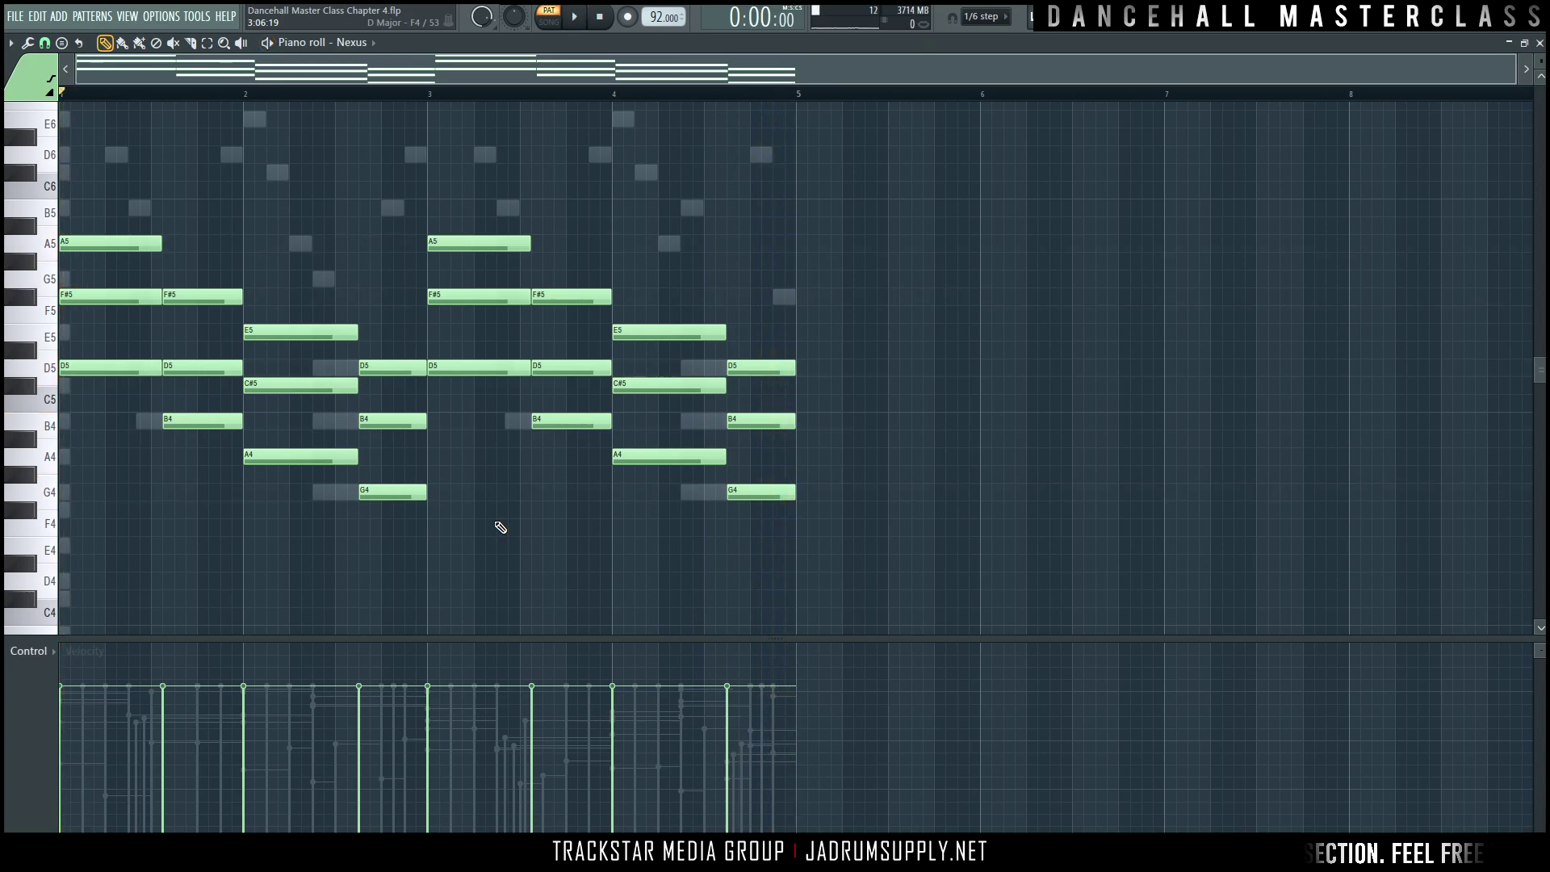
Step: Transpose the Nexus chords up one octave and play them back
key("ctrl+Up")
key("space")
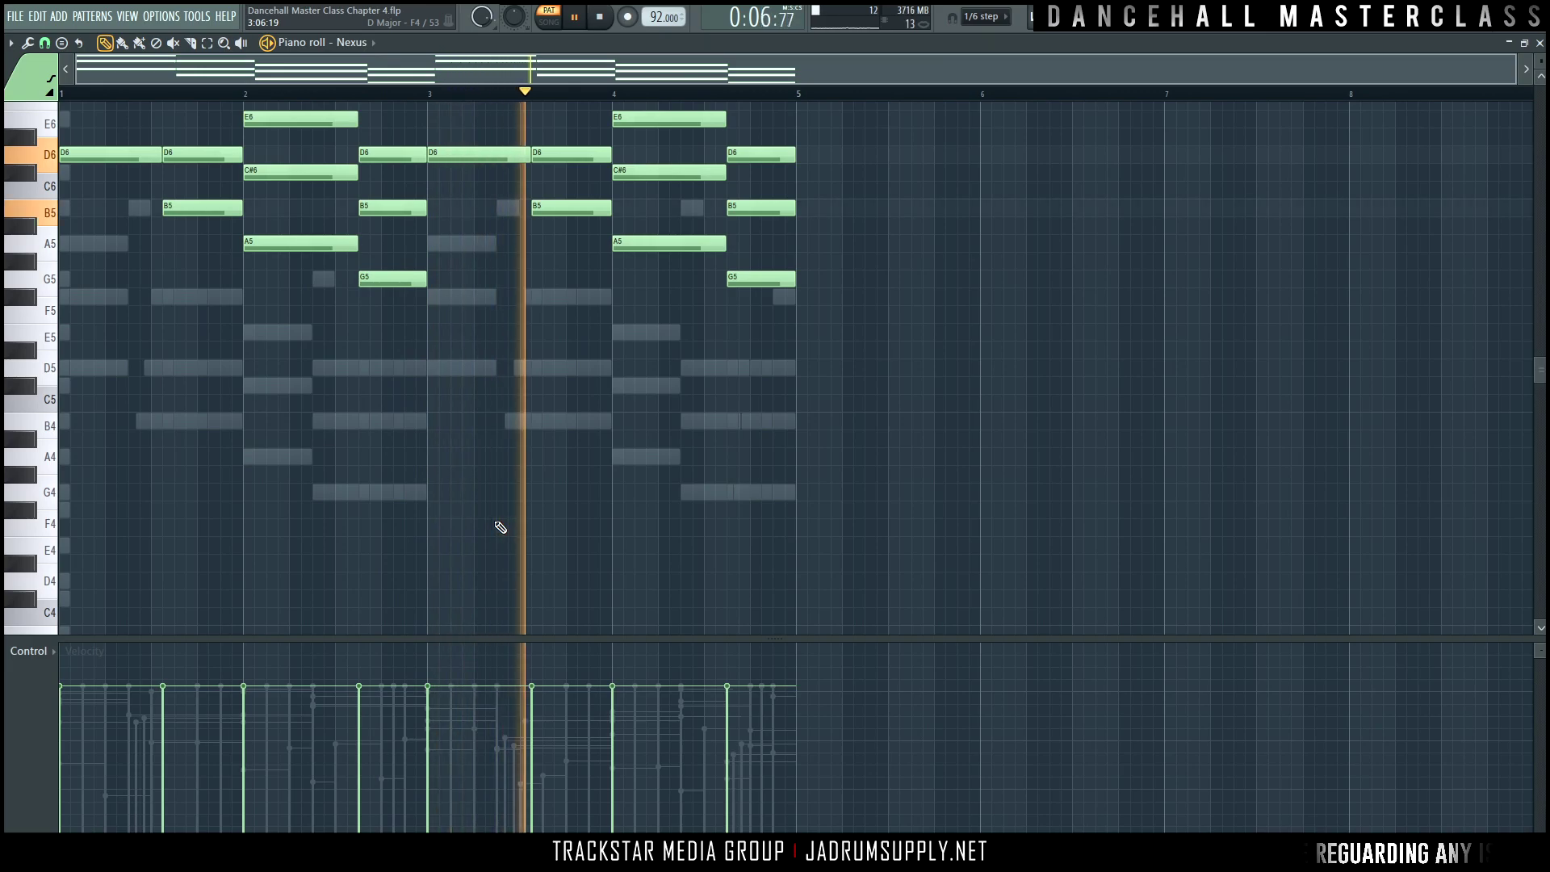
left_click(1092, 42)
key("space")
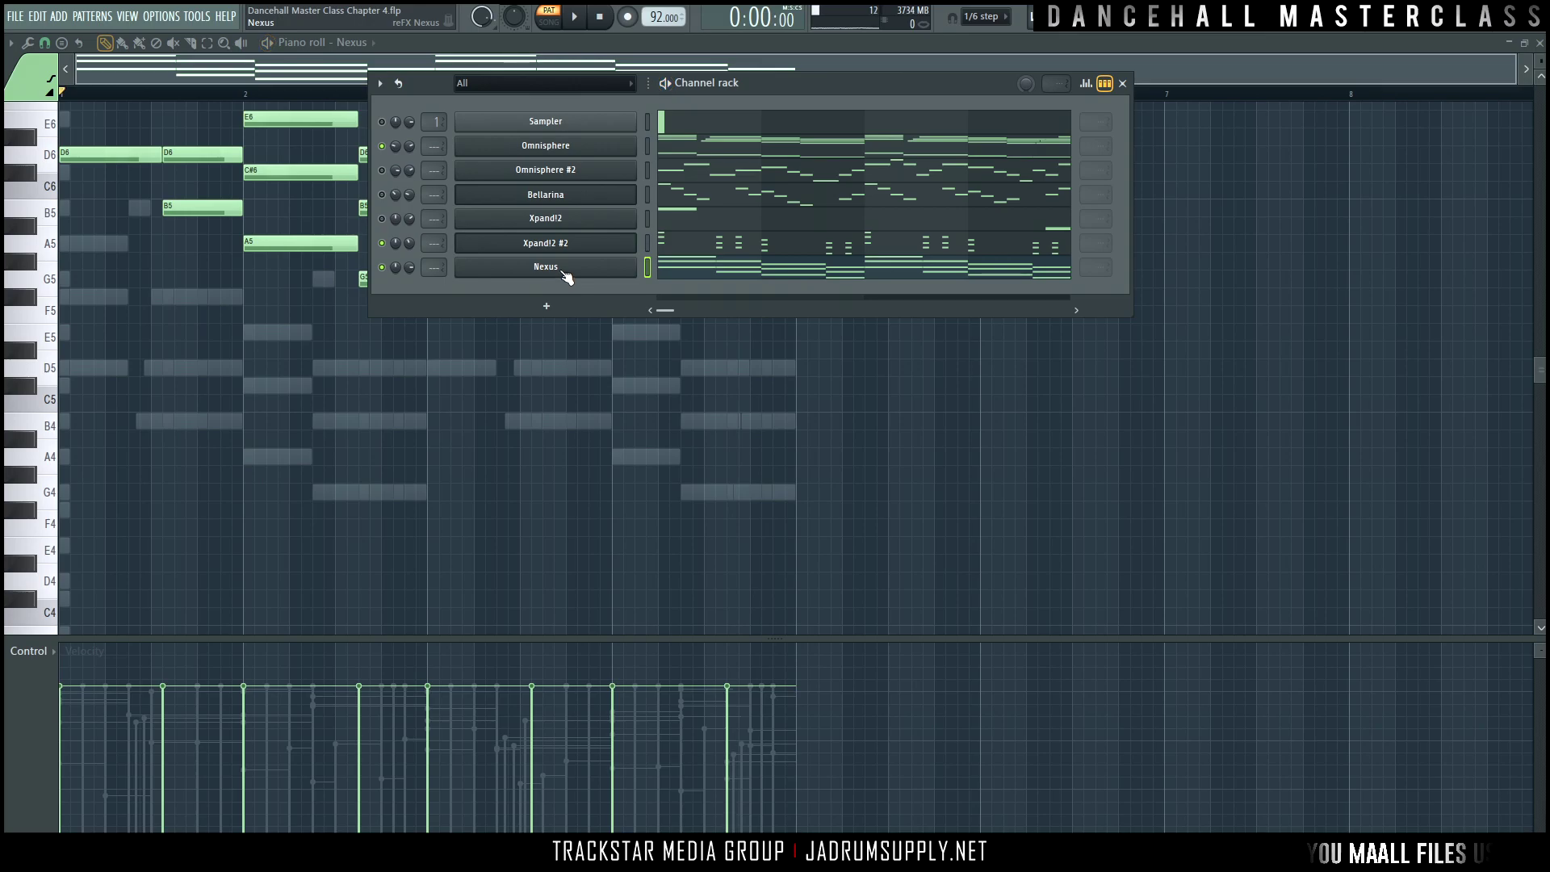
Step: Open the Nexus plugin window, solo the Nexus channel and play back the strings on their own
left_click(549, 270)
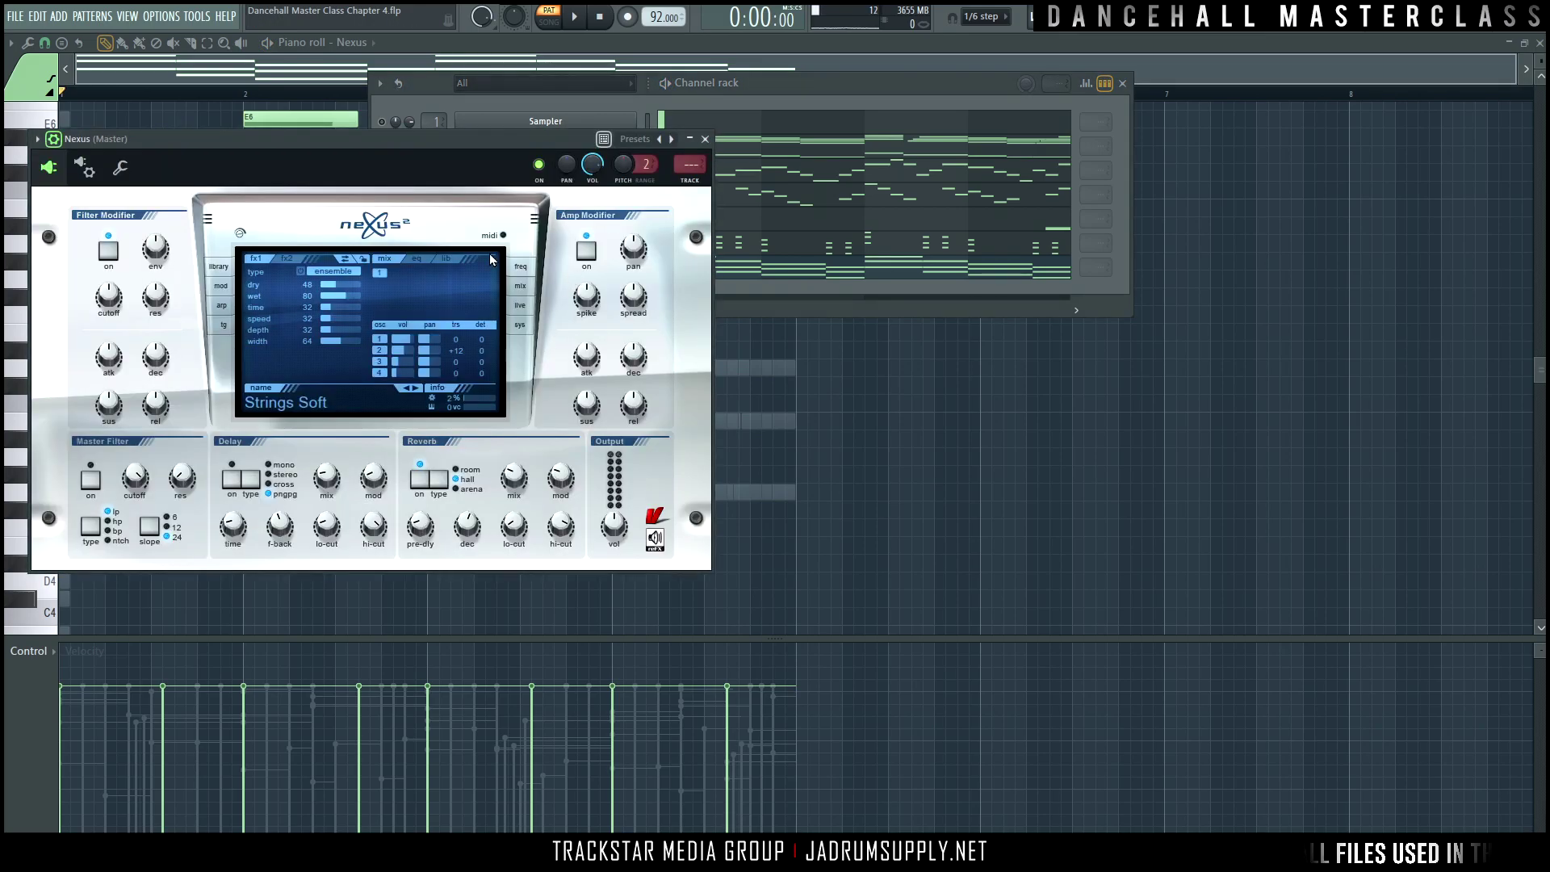
left_click_drag(392, 134, 785, 313)
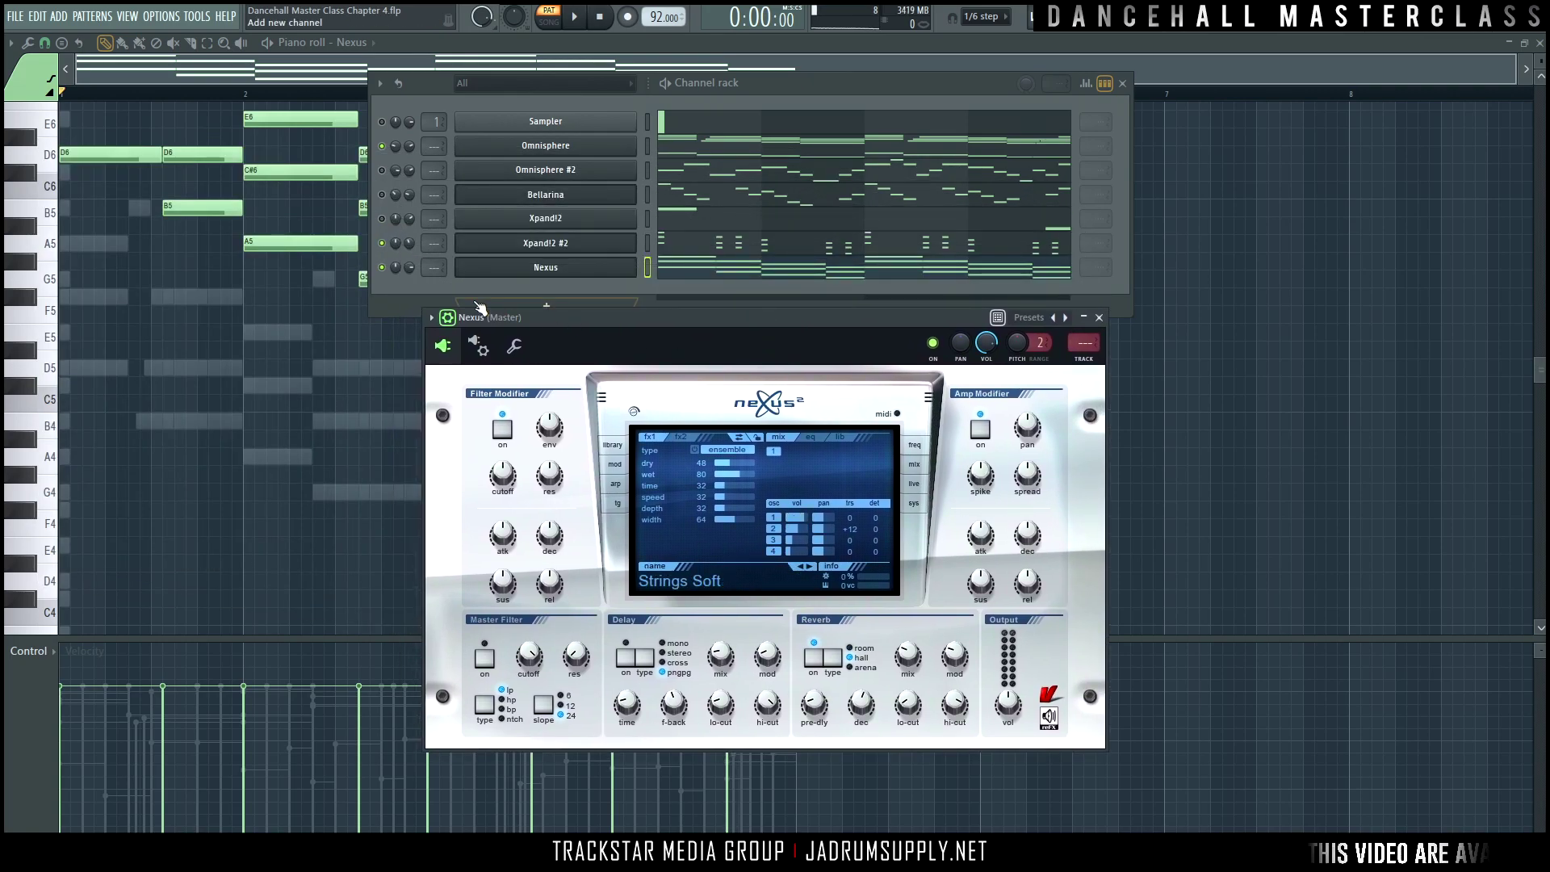
left_click(383, 243)
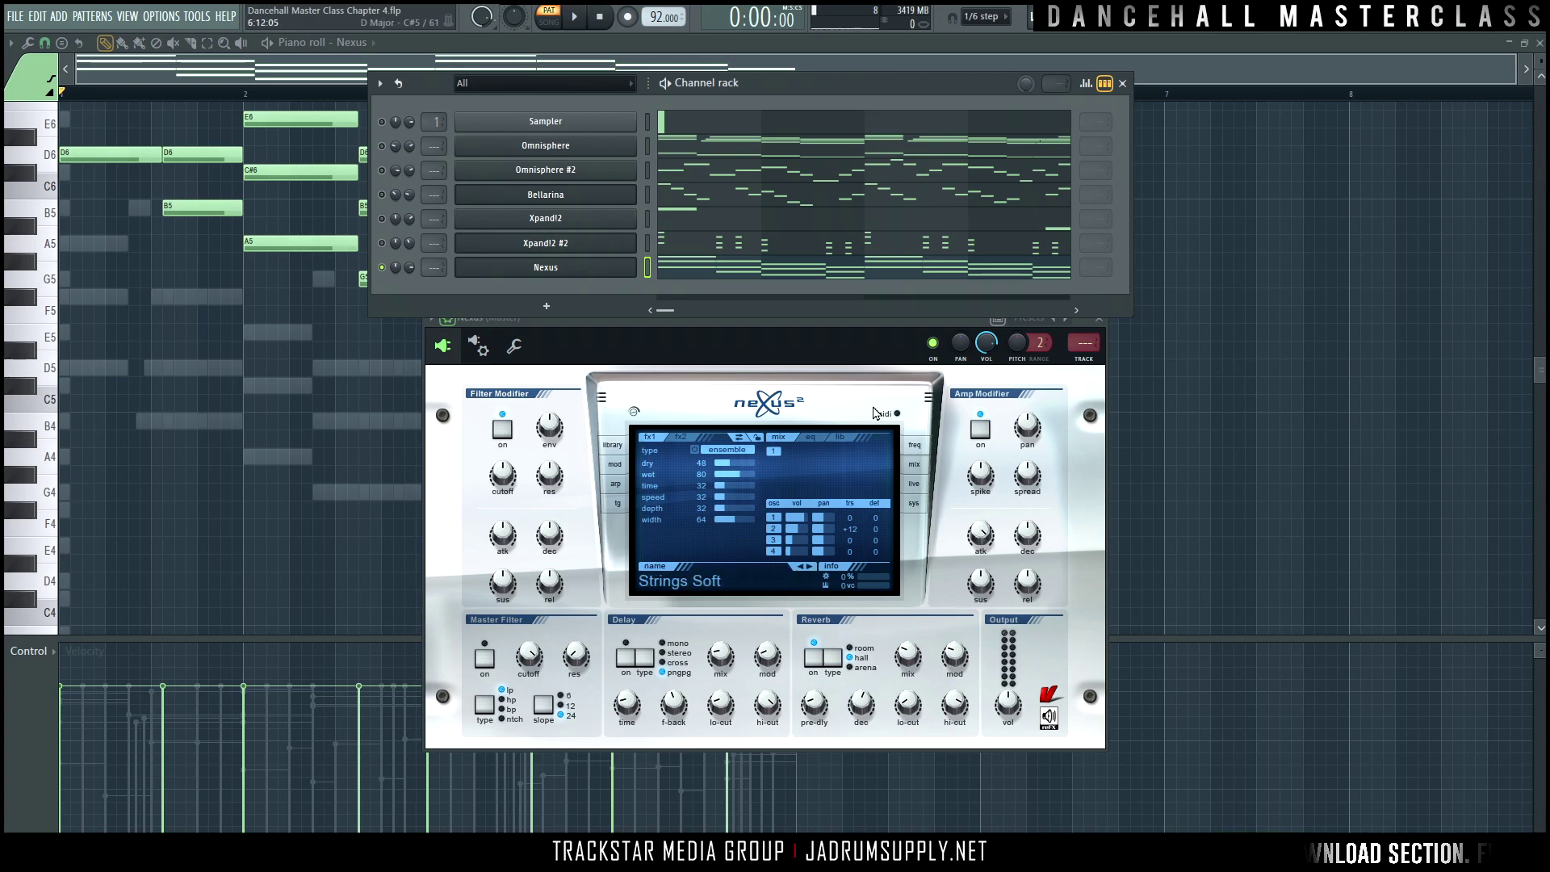
mouse_move(695, 331)
left_mouse_down()
mouse_move(638, 366)
mouse_move(686, 351)
left_mouse_up()
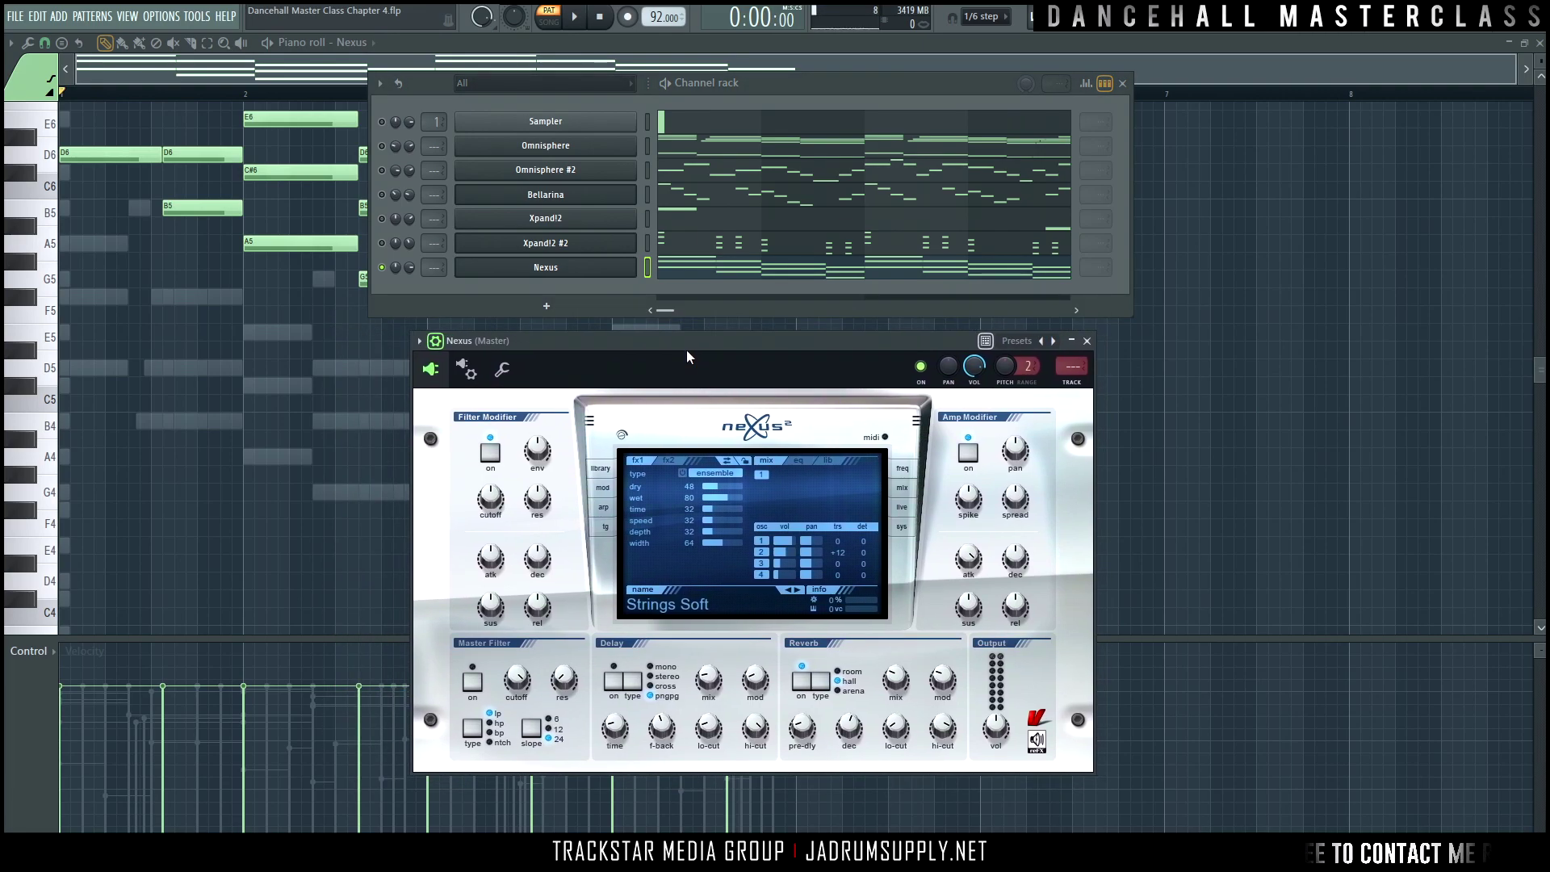
key("space")
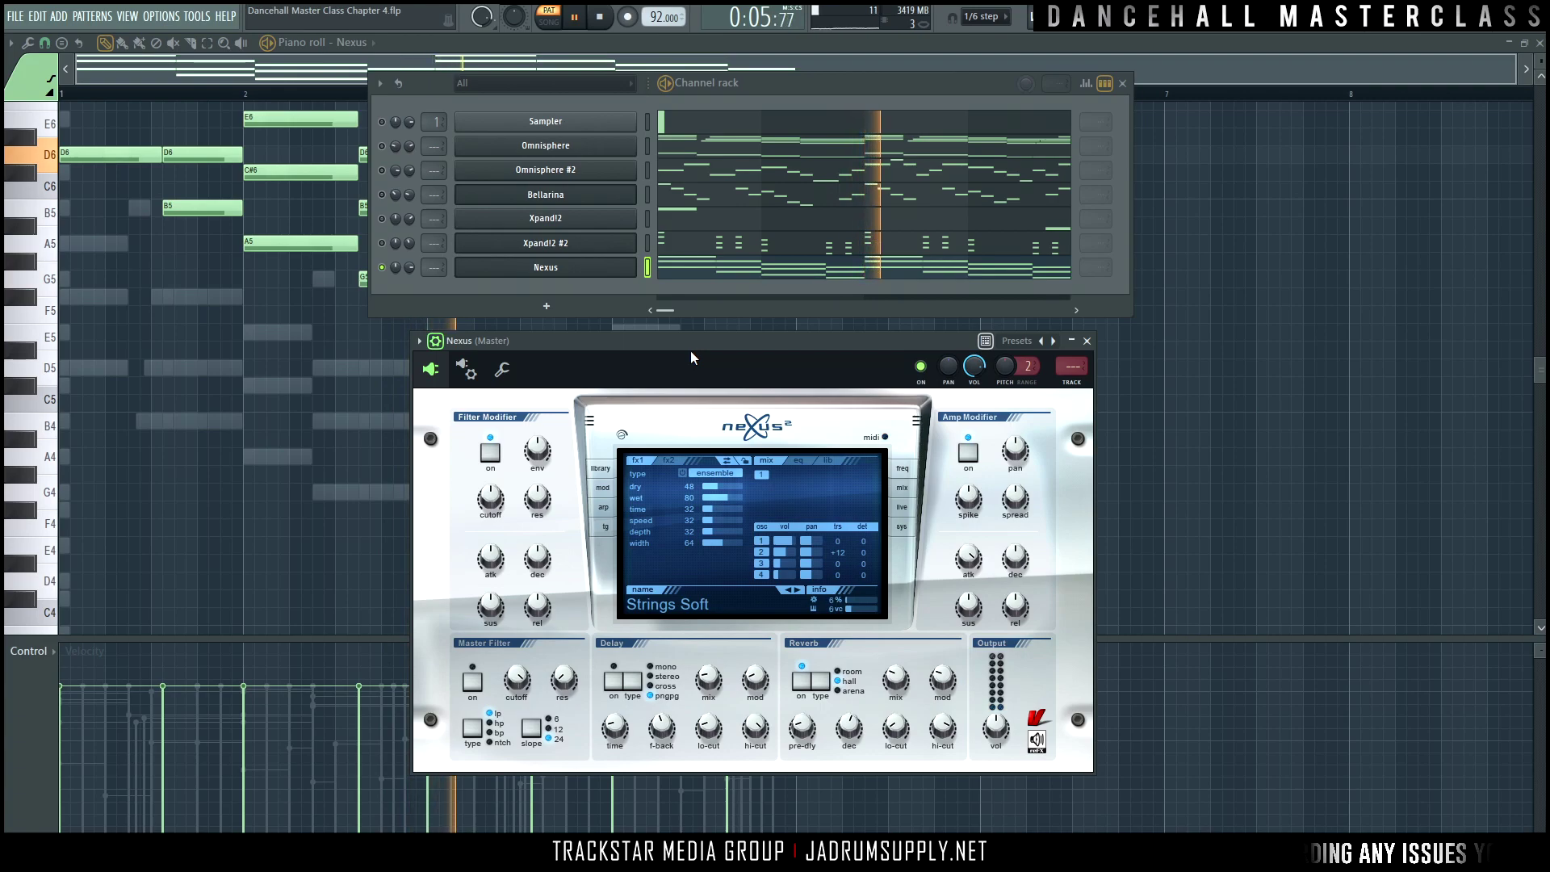
key("space")
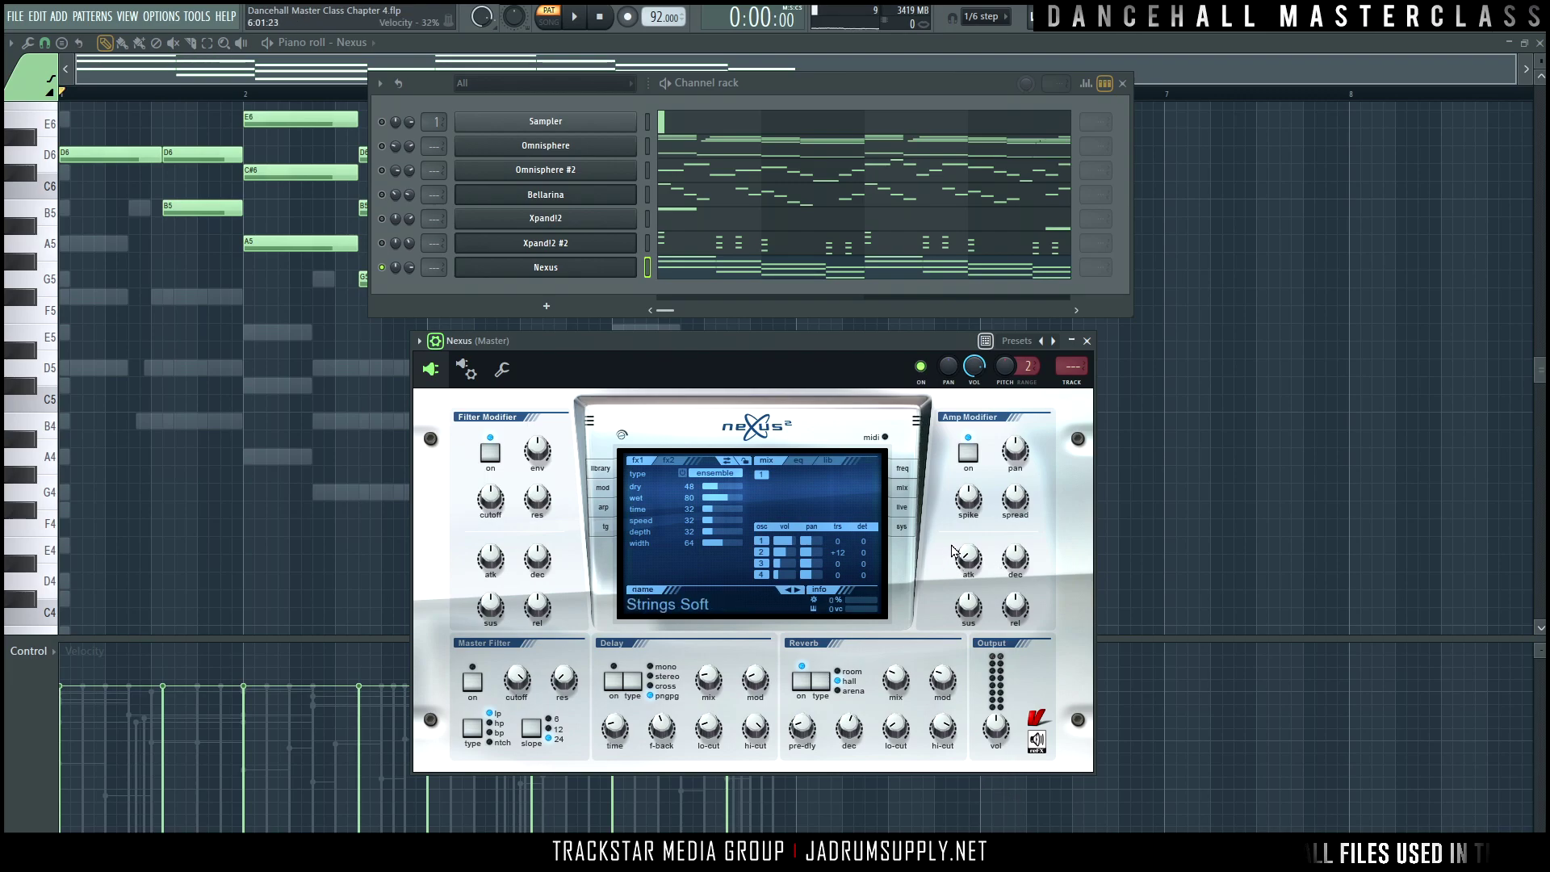
Step: Adjust the amp modifier attack of the Strings Soft patch during playback and close the Nexus window
left_click_drag(858, 337, 836, 326)
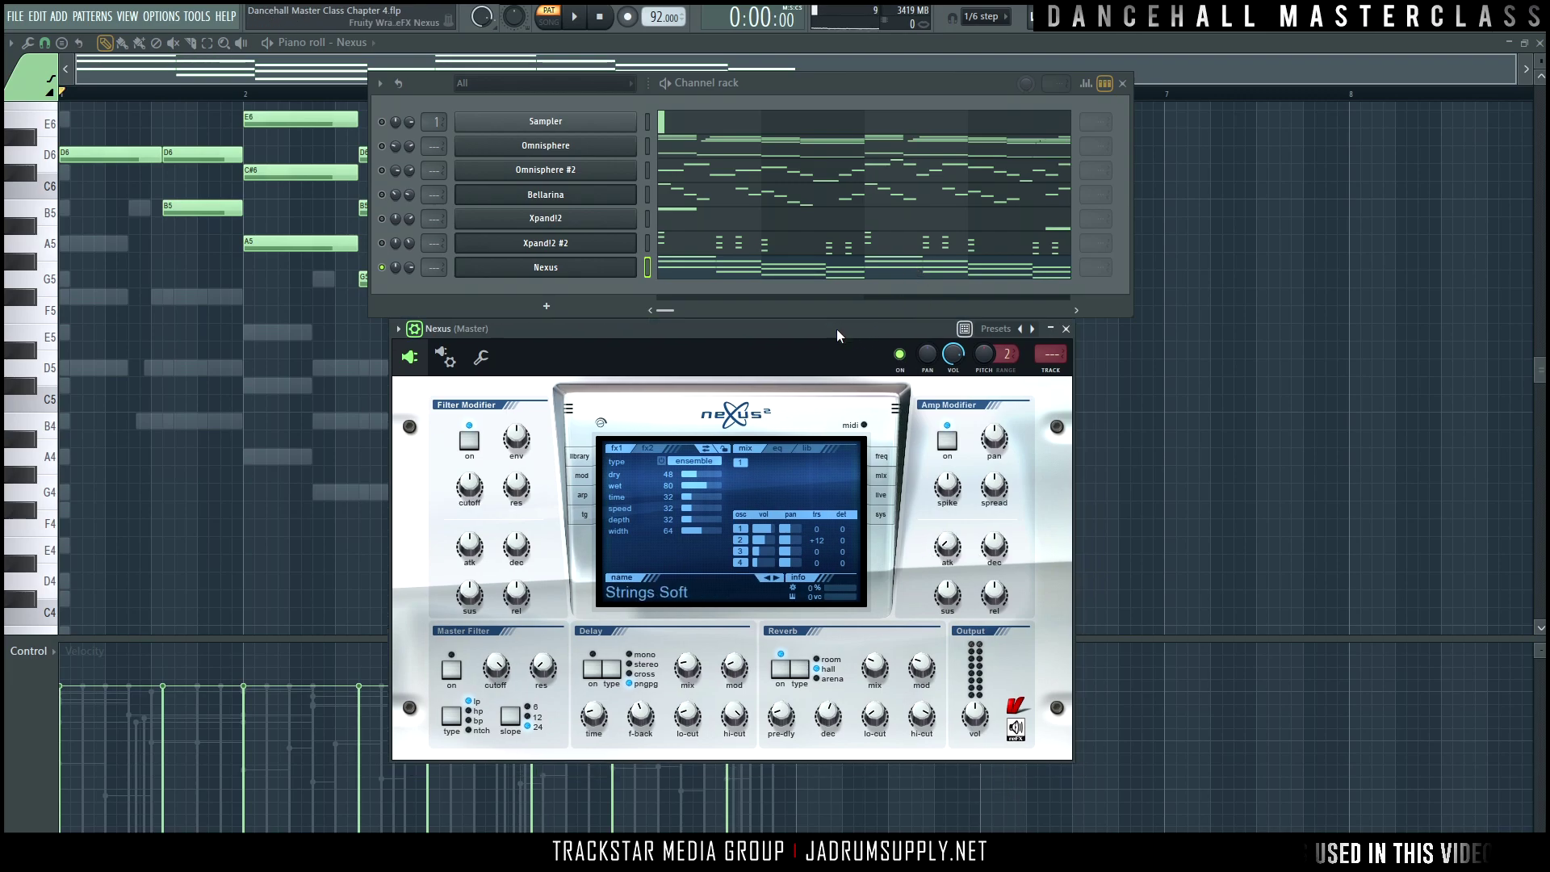
key("space")
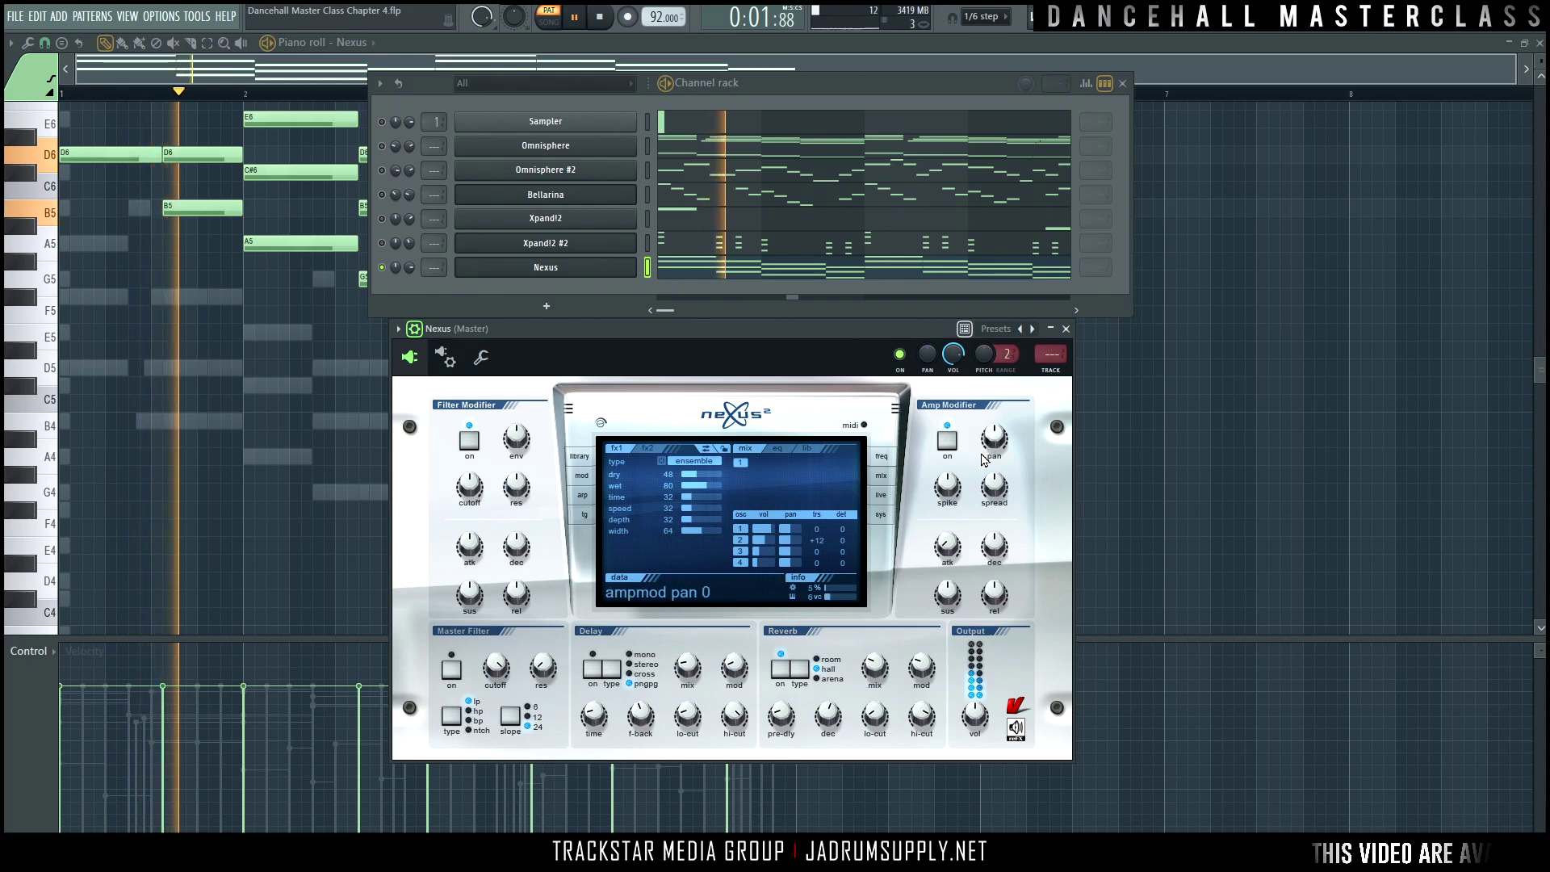
mouse_move(951, 548)
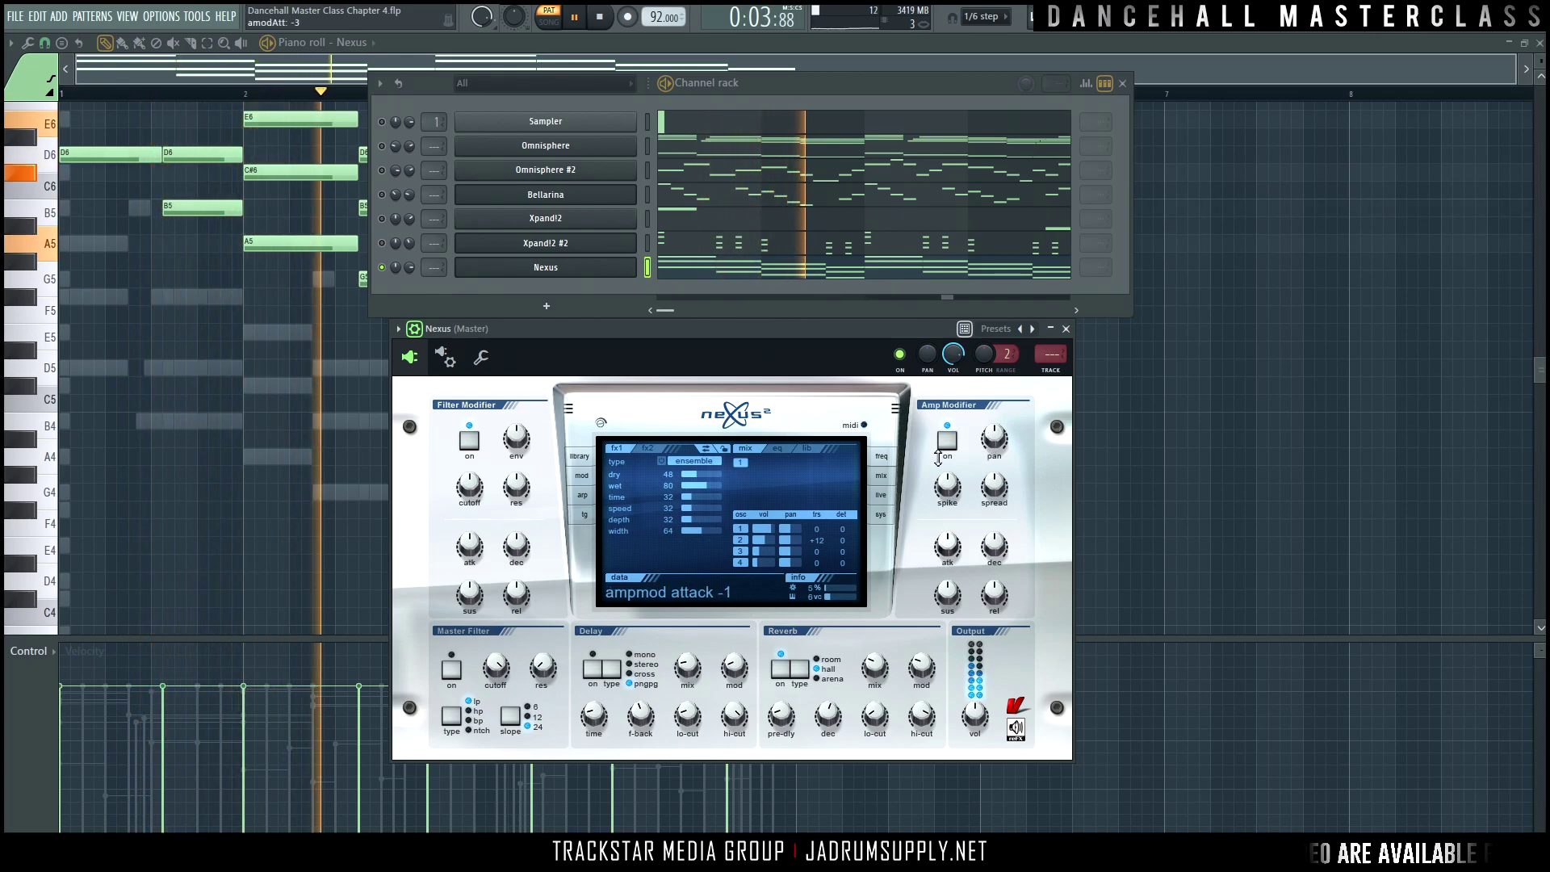
left_click_drag(950, 548, 910, 338)
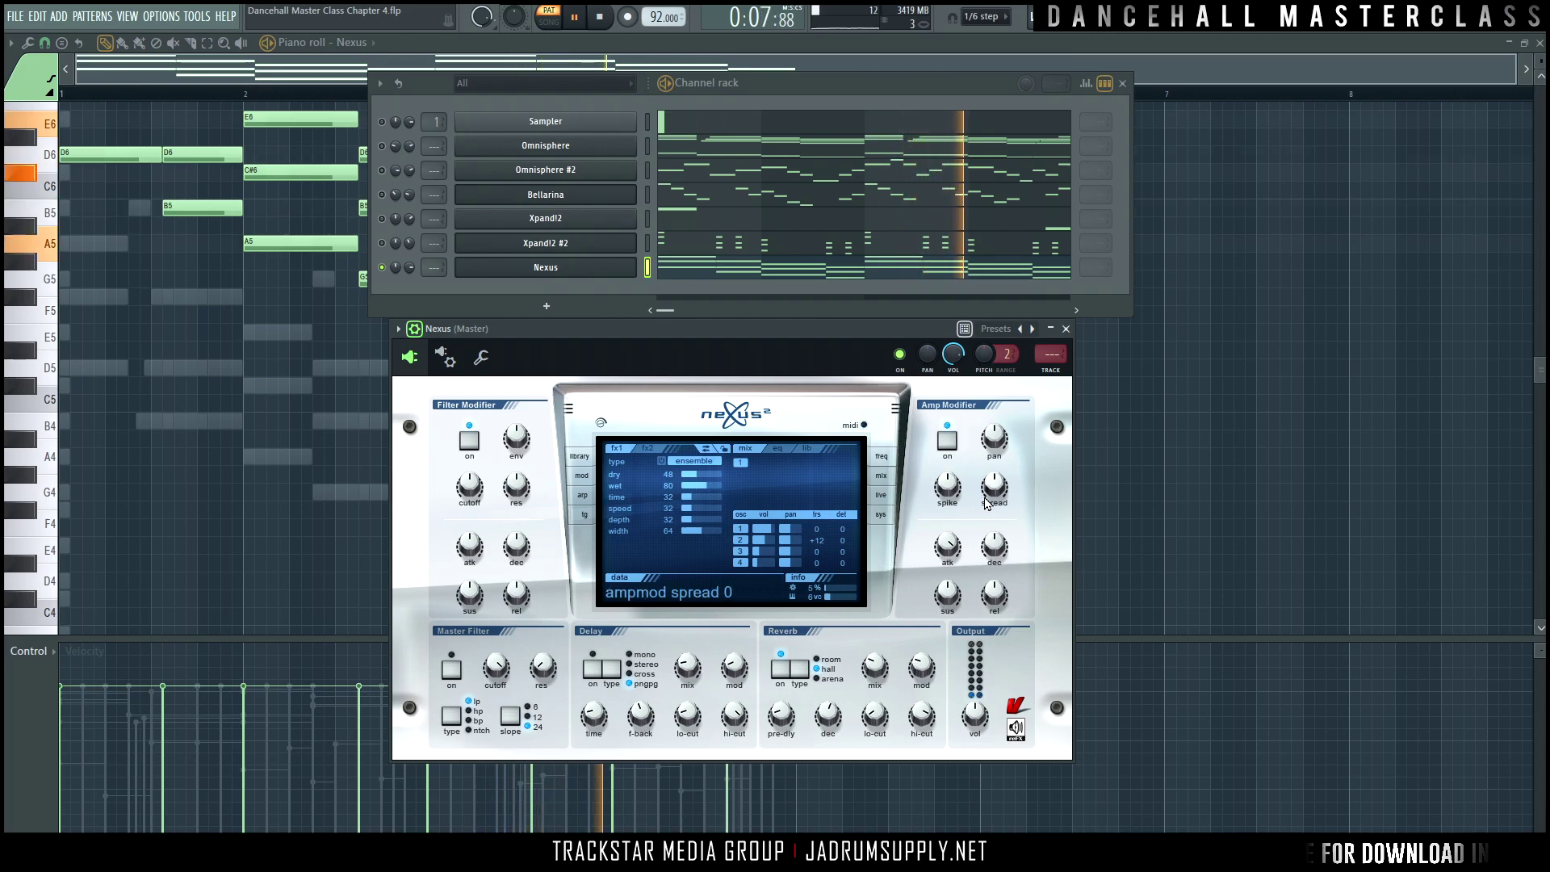
mouse_move(794, 339)
left_mouse_down()
mouse_move(748, 363)
mouse_move(777, 348)
left_mouse_up()
key("space")
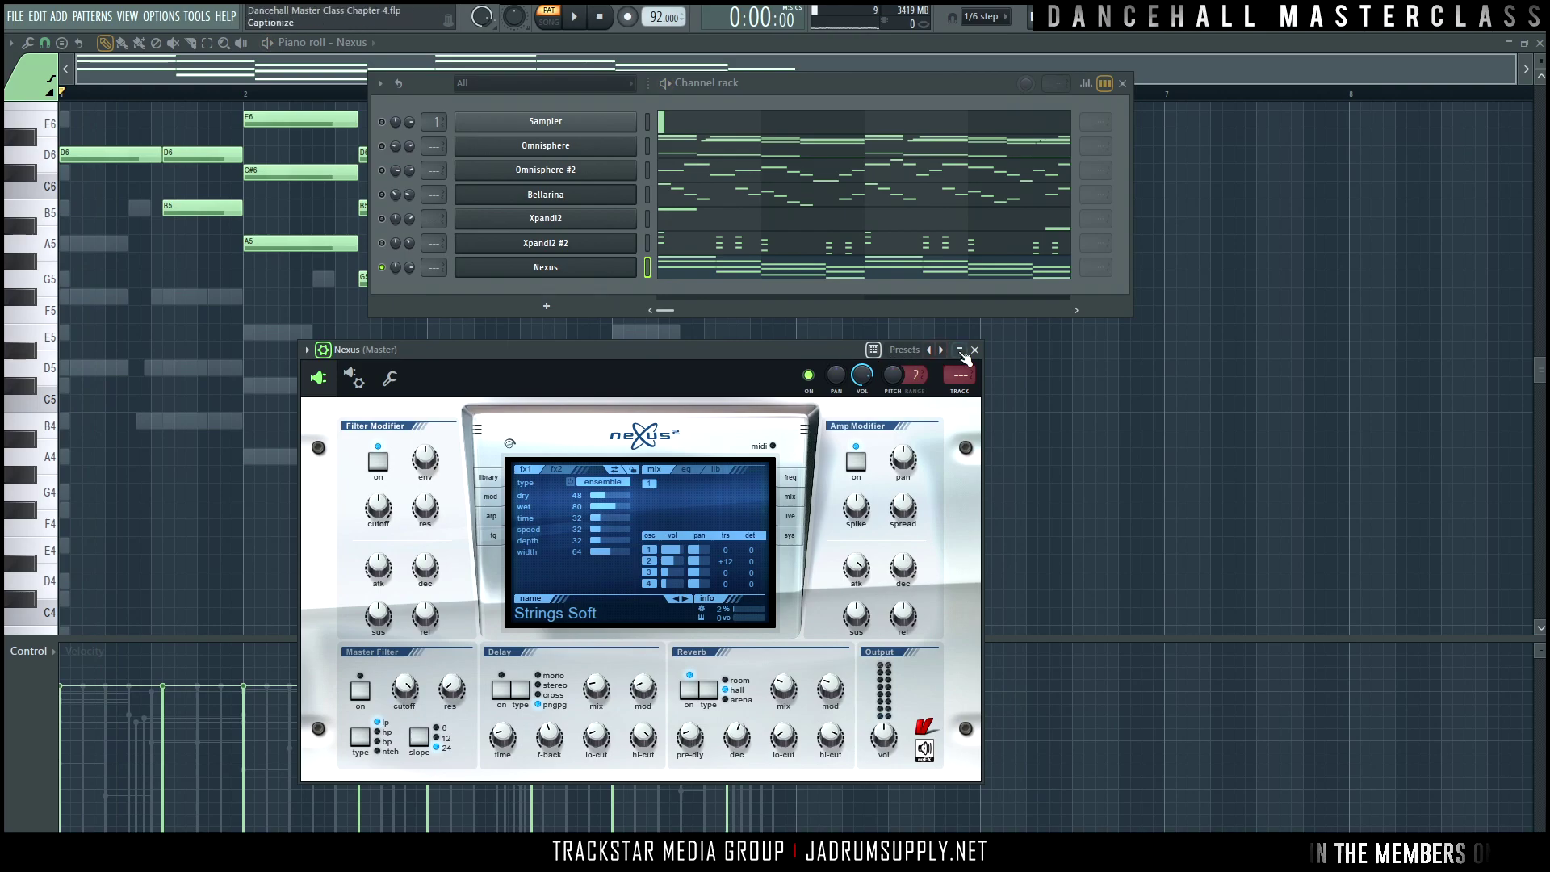
left_click(975, 351)
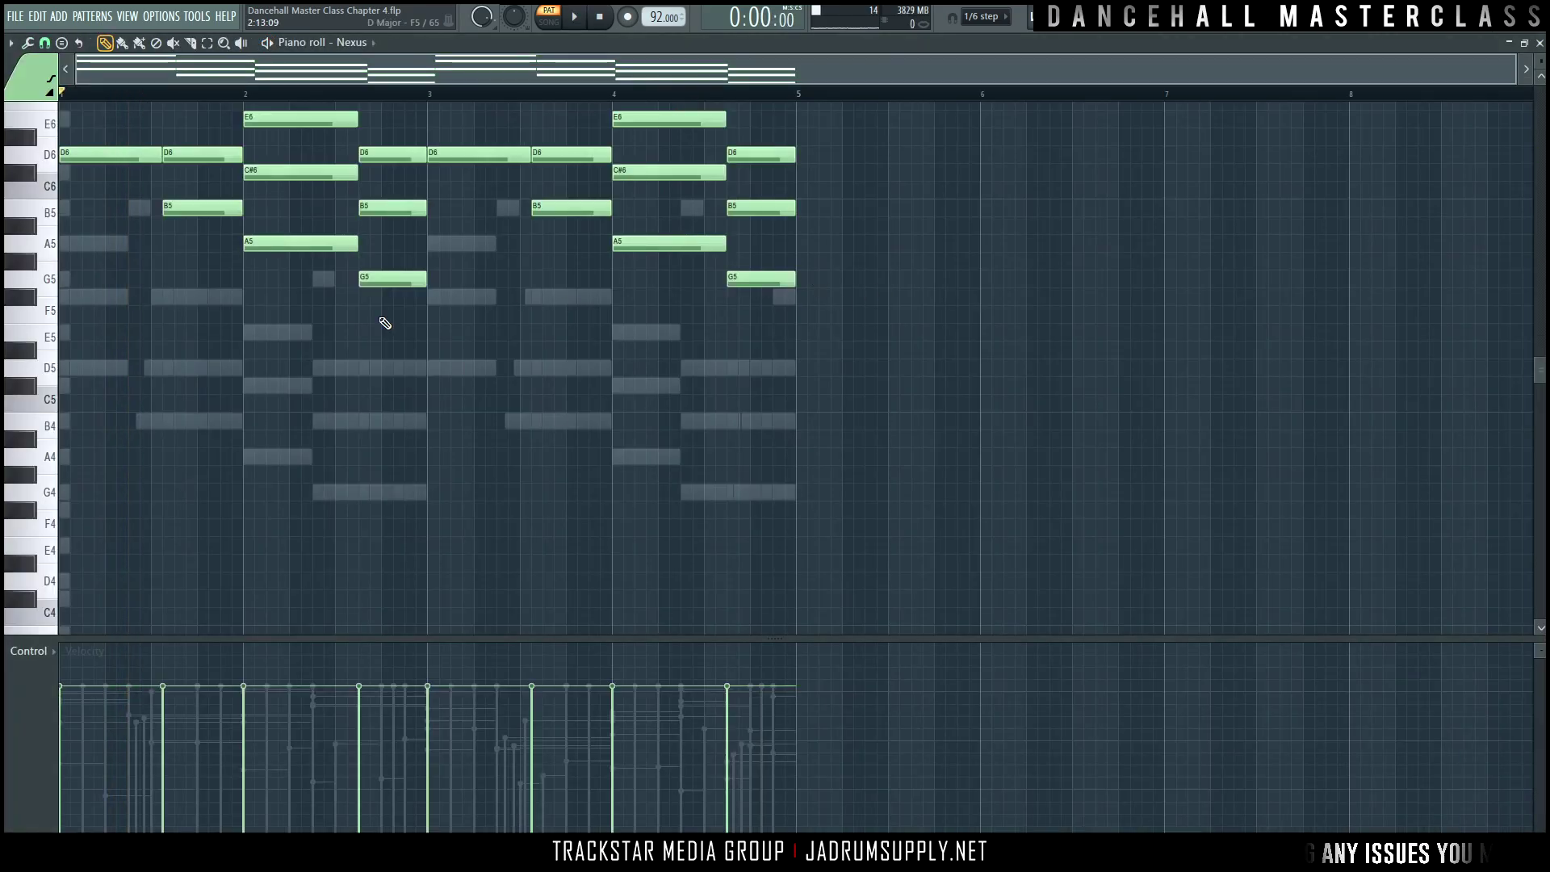
Step: Shorten the opening Nexus chords of bars 2 and 4 to 6 steps and those of bars 1 and 3 to 7 steps, and play them back
scroll(379, 339, "up", 3)
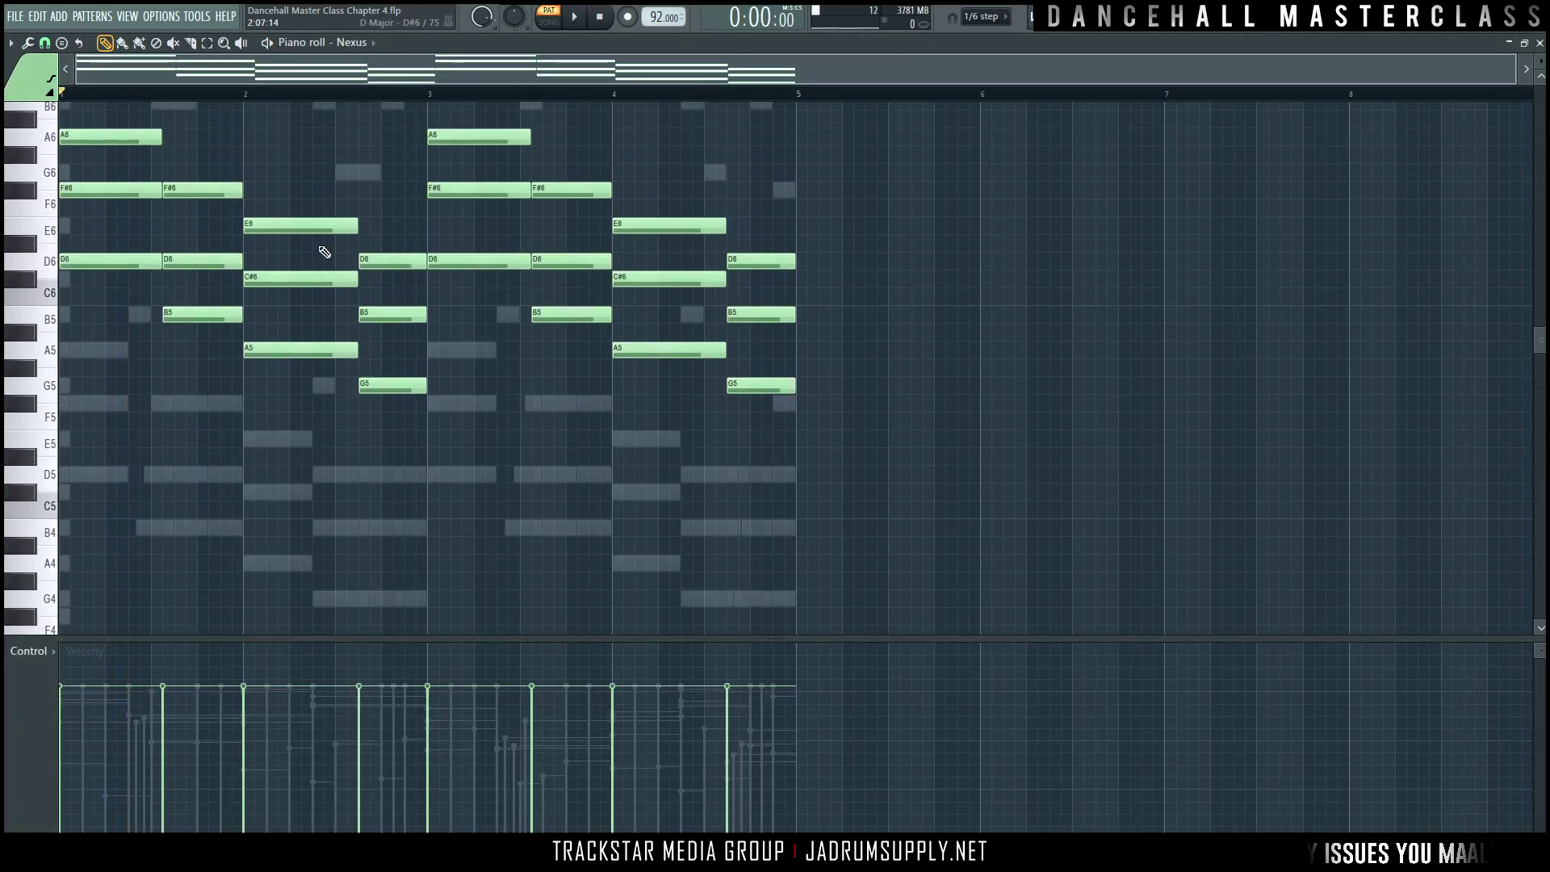
left_click_drag(321, 184, 331, 390)
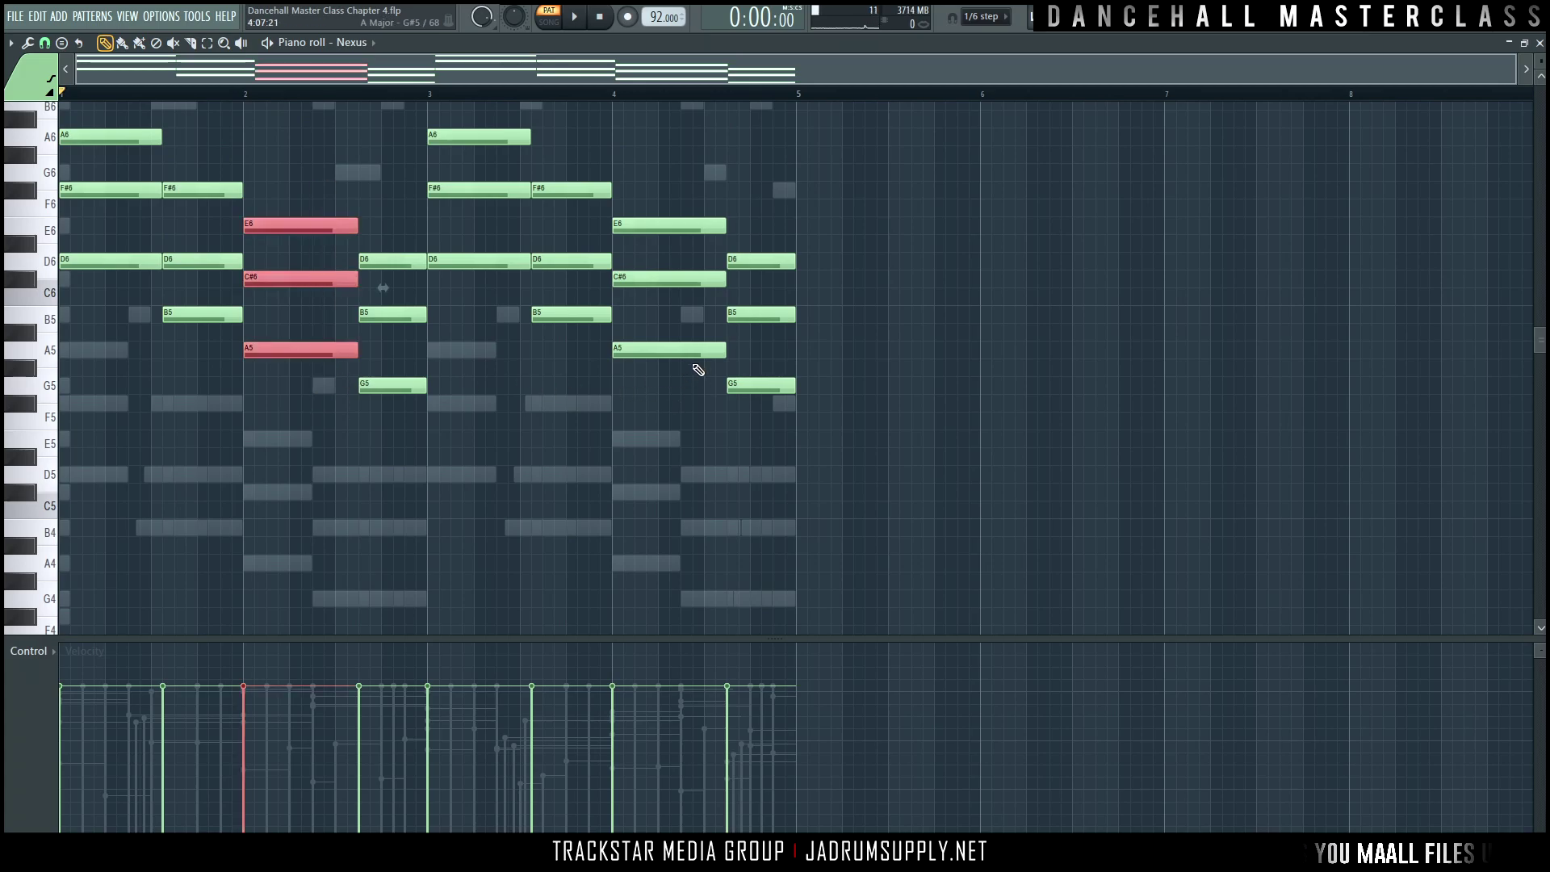
left_click_drag(693, 373, 658, 184)
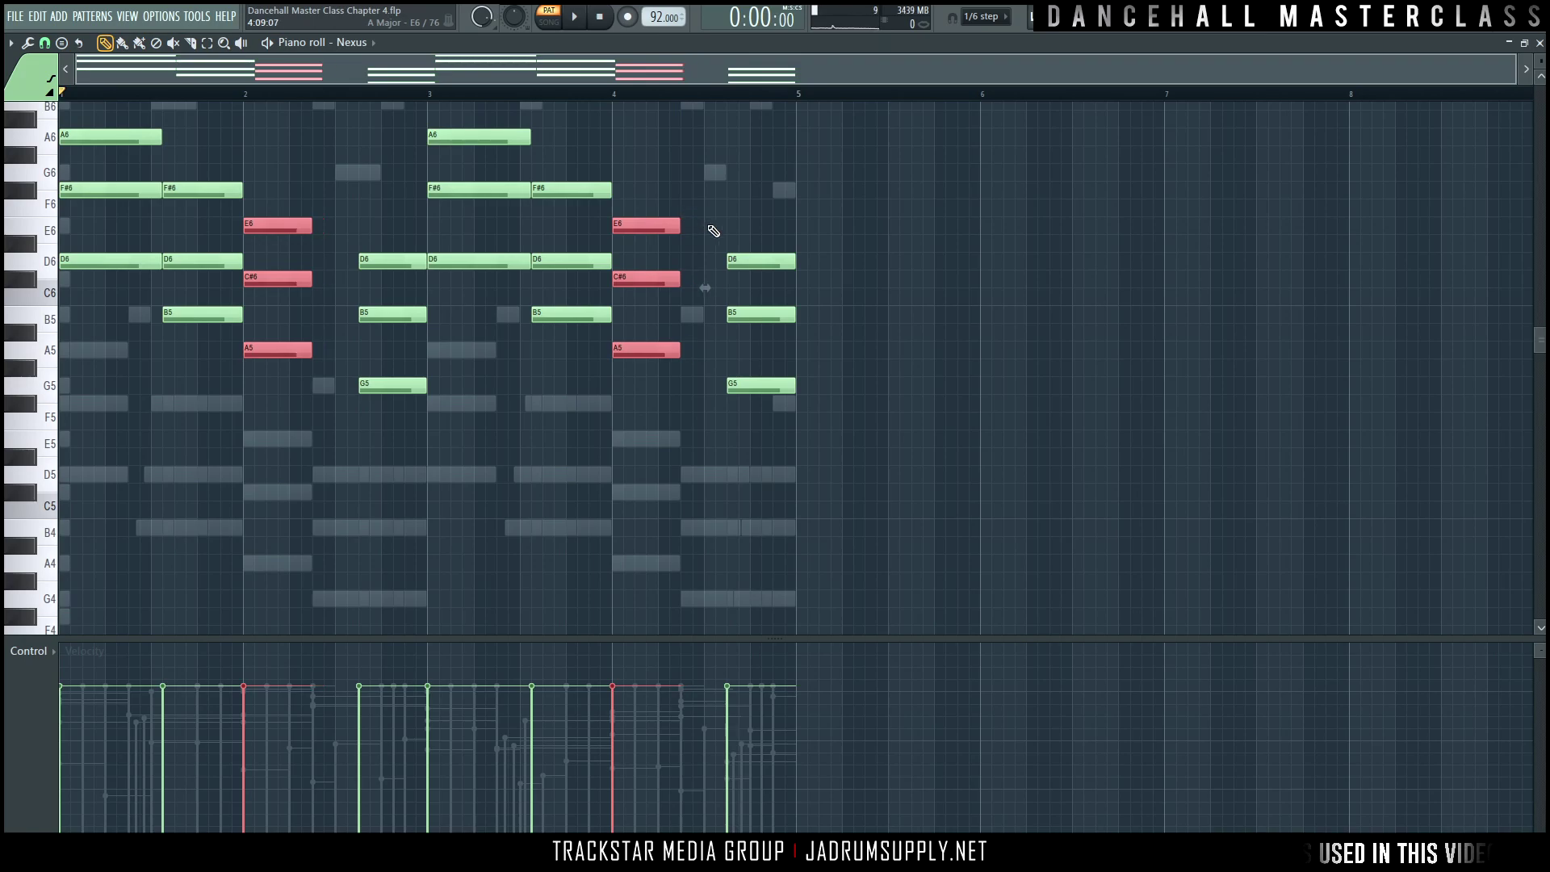
left_click_drag(117, 286, 105, 140)
left_click_drag(493, 318, 522, 158)
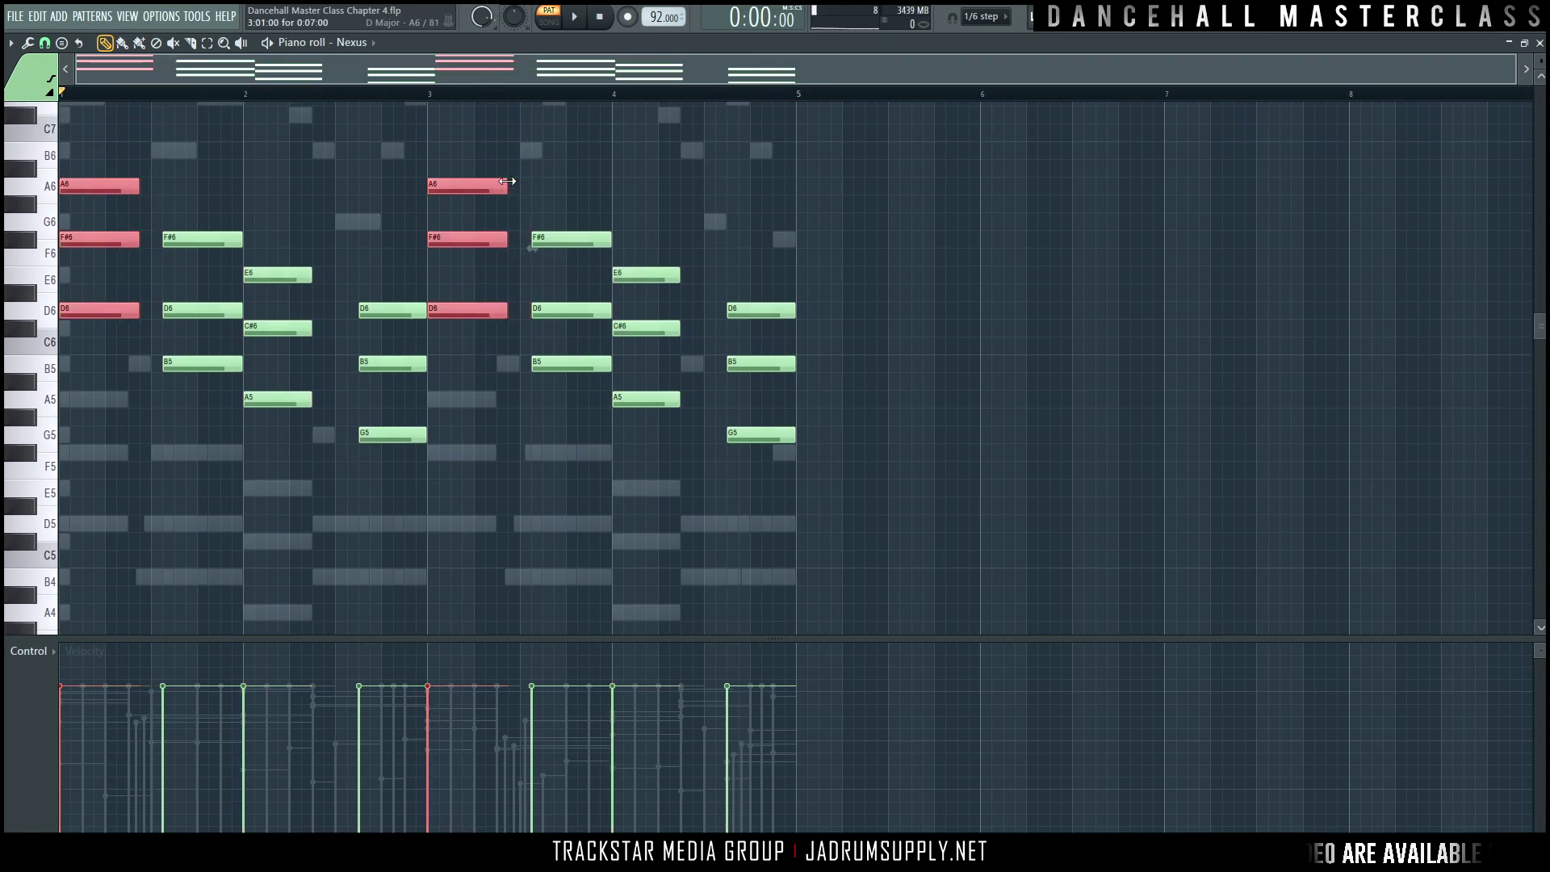
key("space")
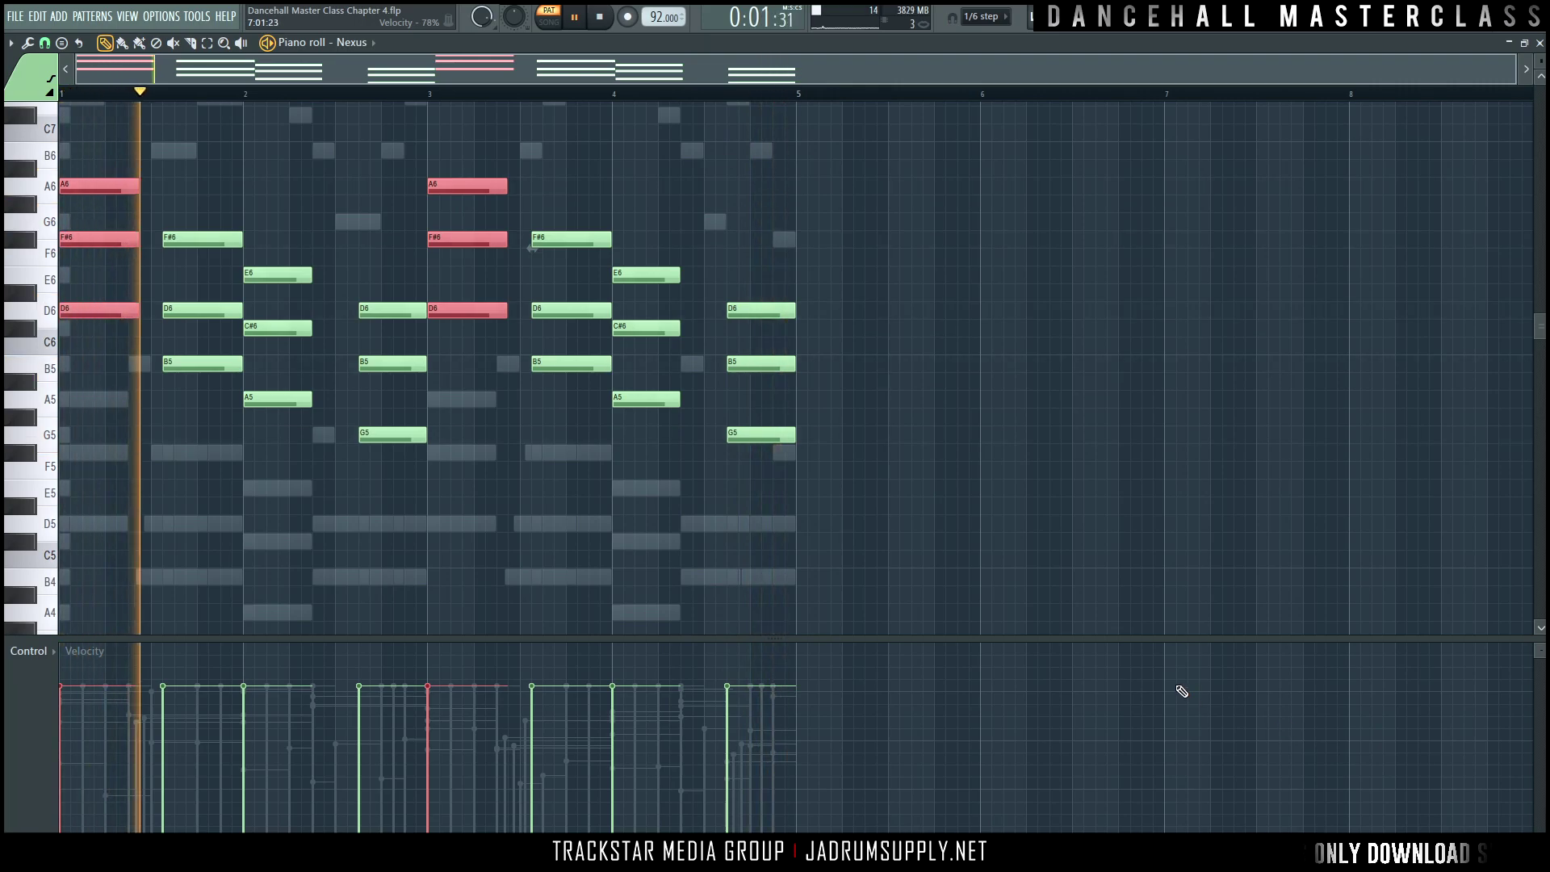
key("space")
Step: Unmute all channels and raise the Nexus output volume to about 80 while the full pattern plays
key("F6")
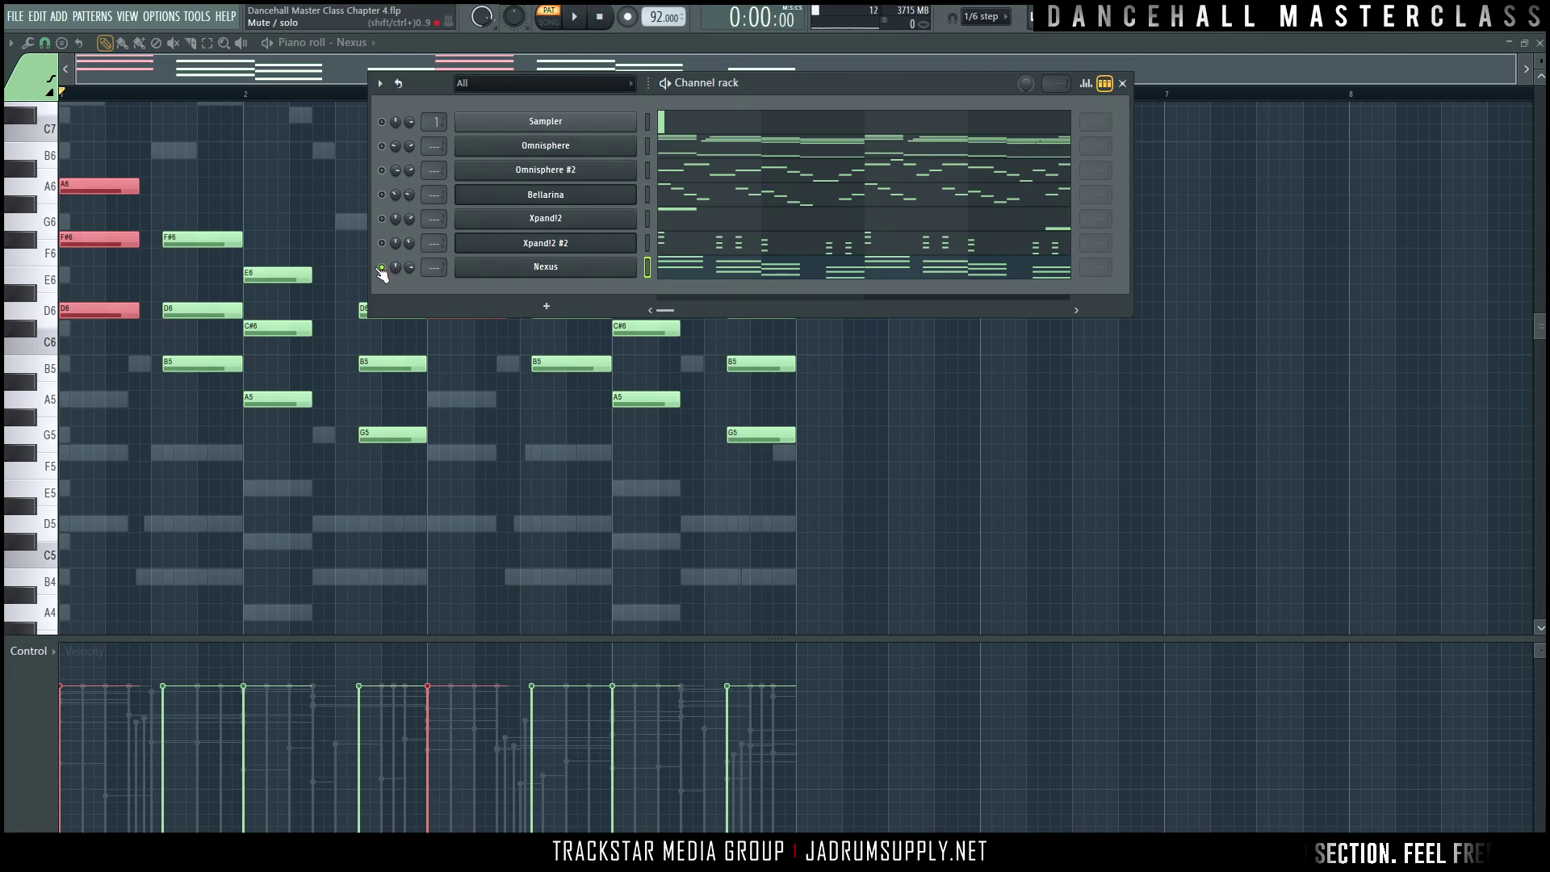
key("space")
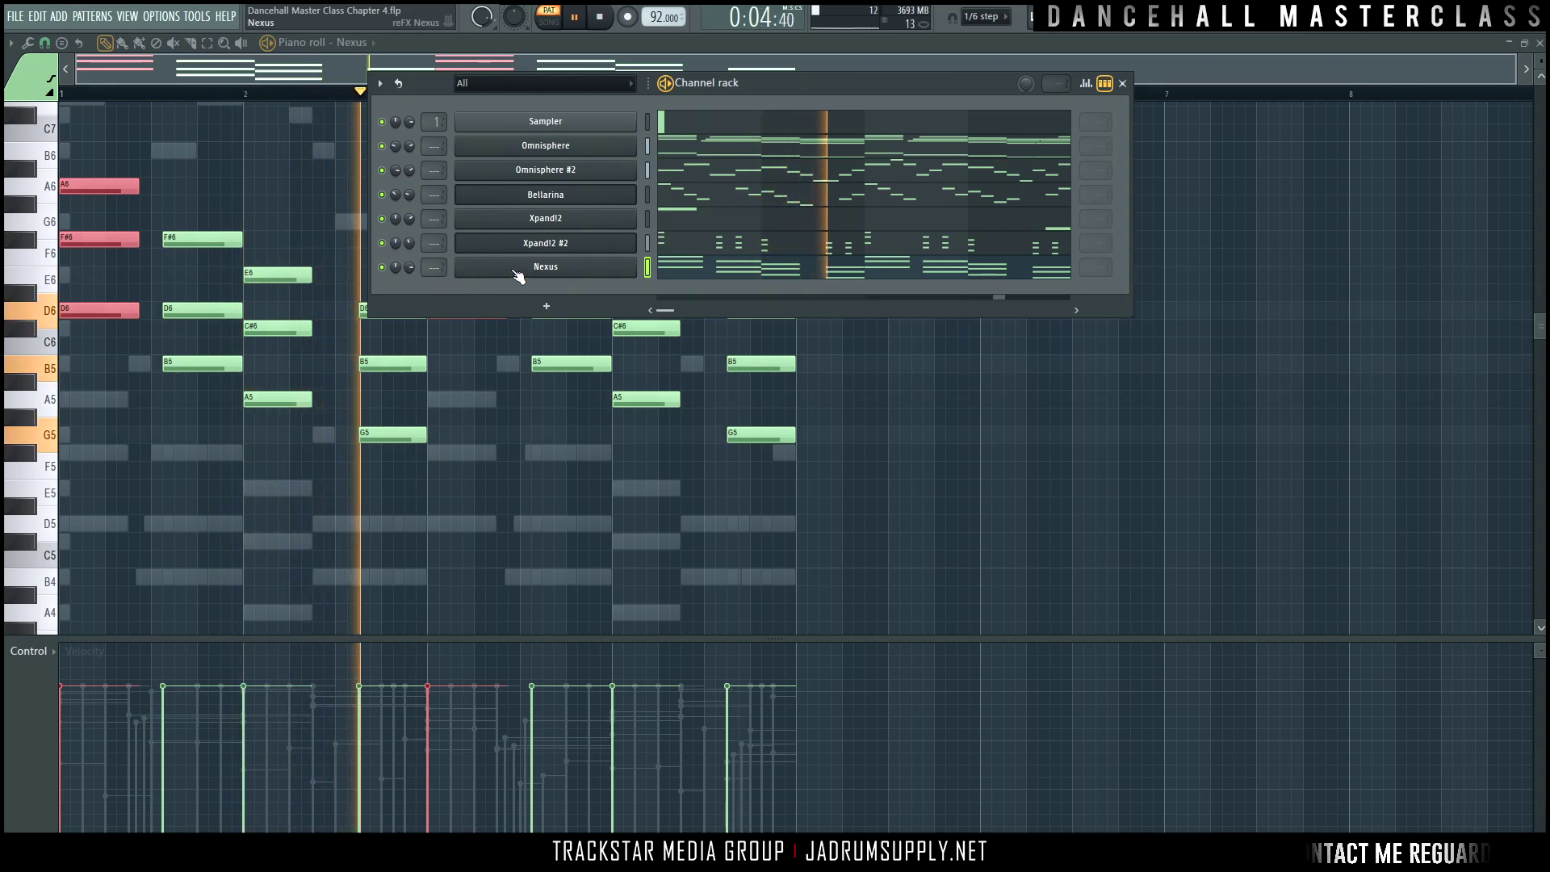
left_click(476, 268)
scroll(886, 736, "up", 4)
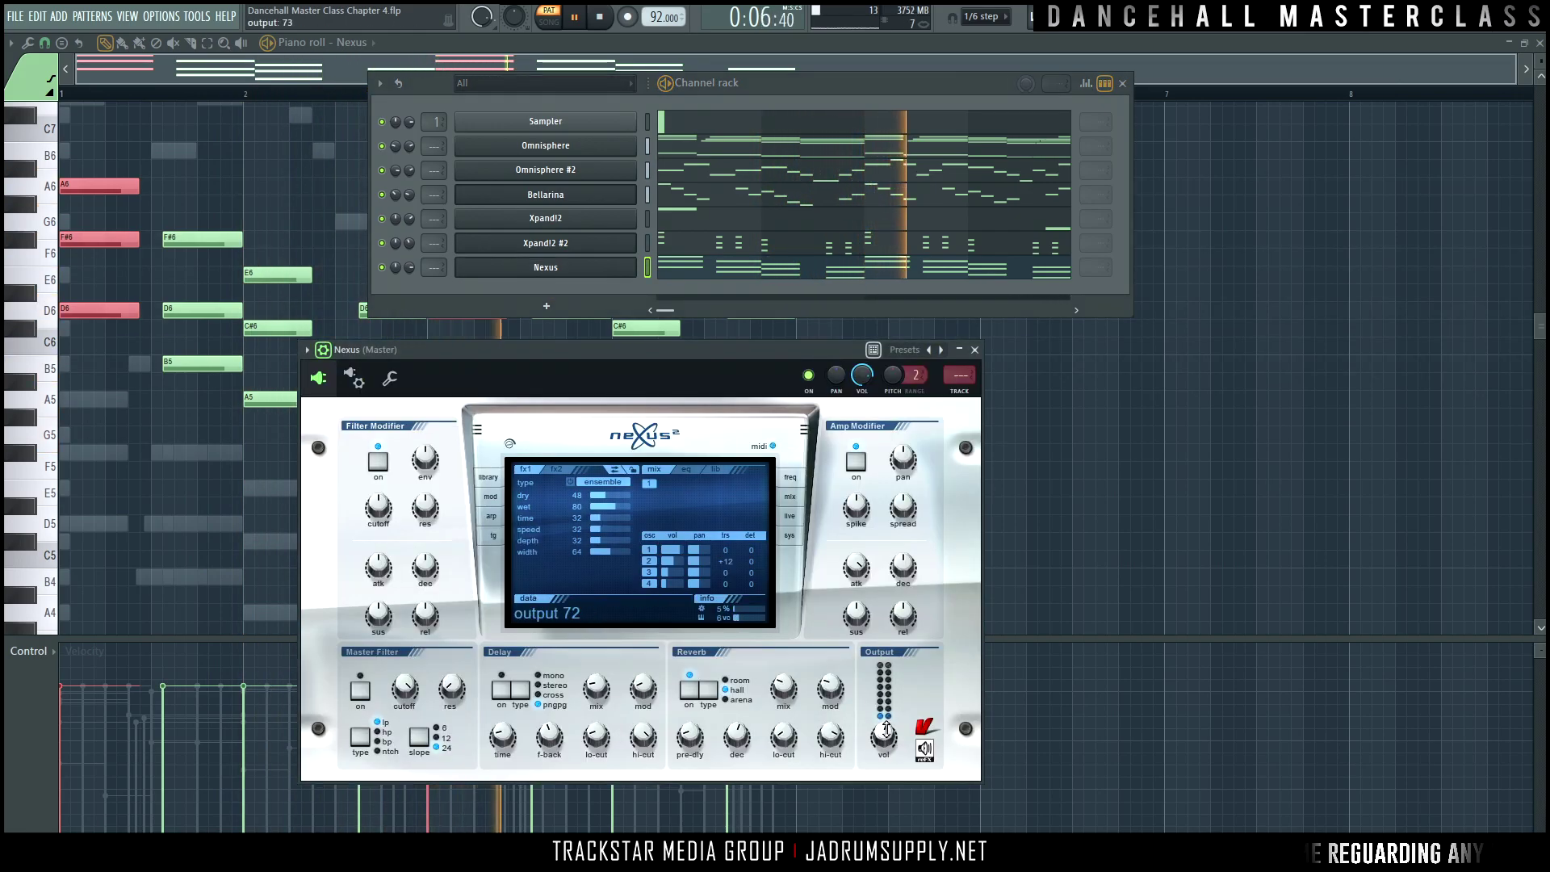
scroll(885, 738, "up", 1)
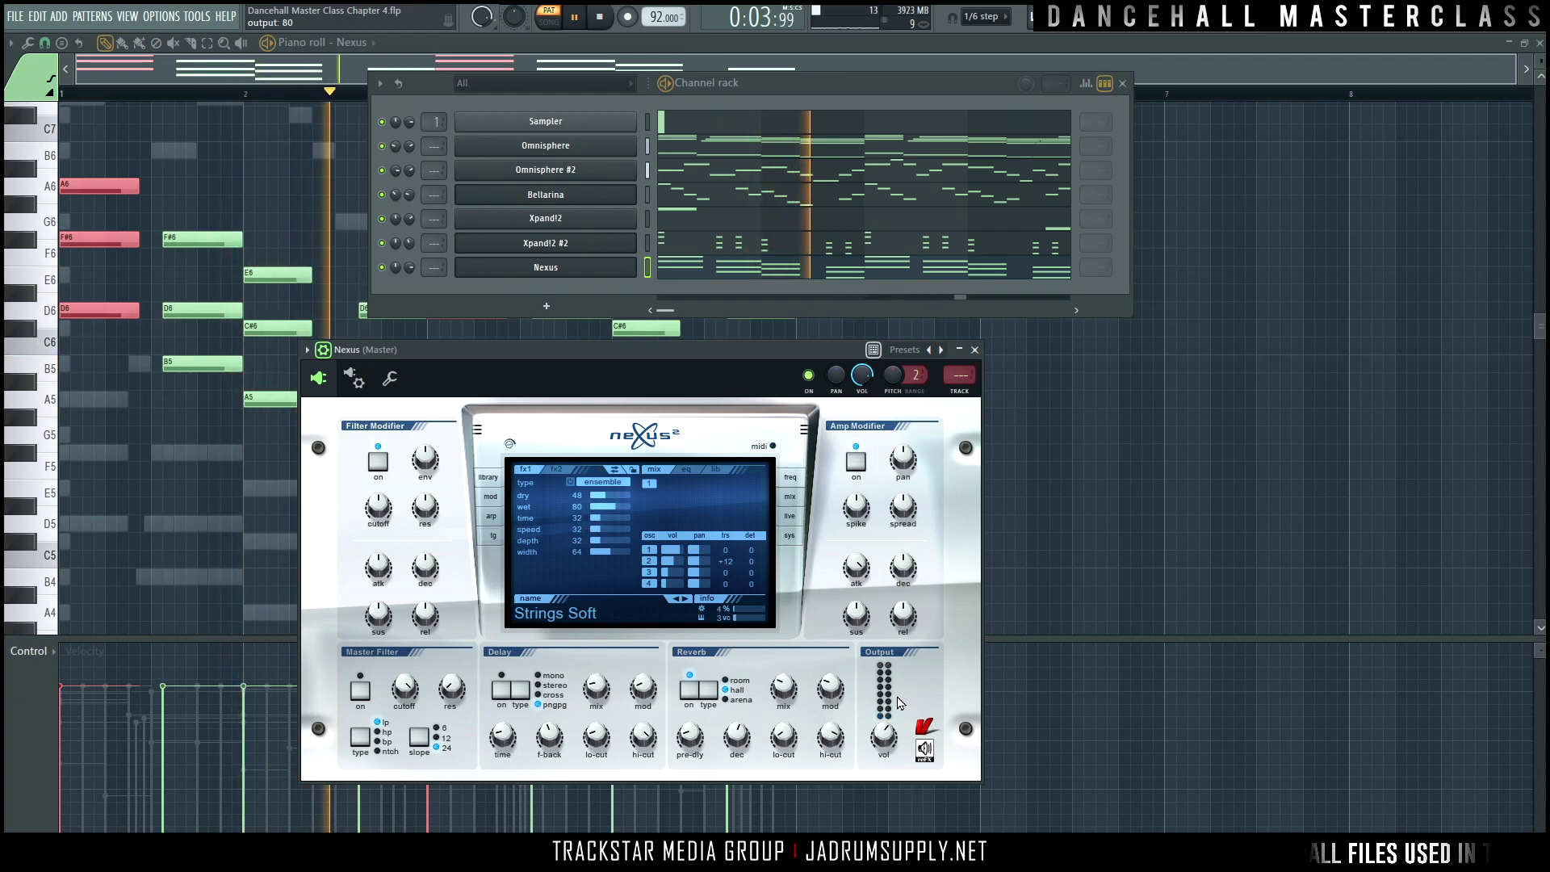
scroll(890, 732, "up", 1)
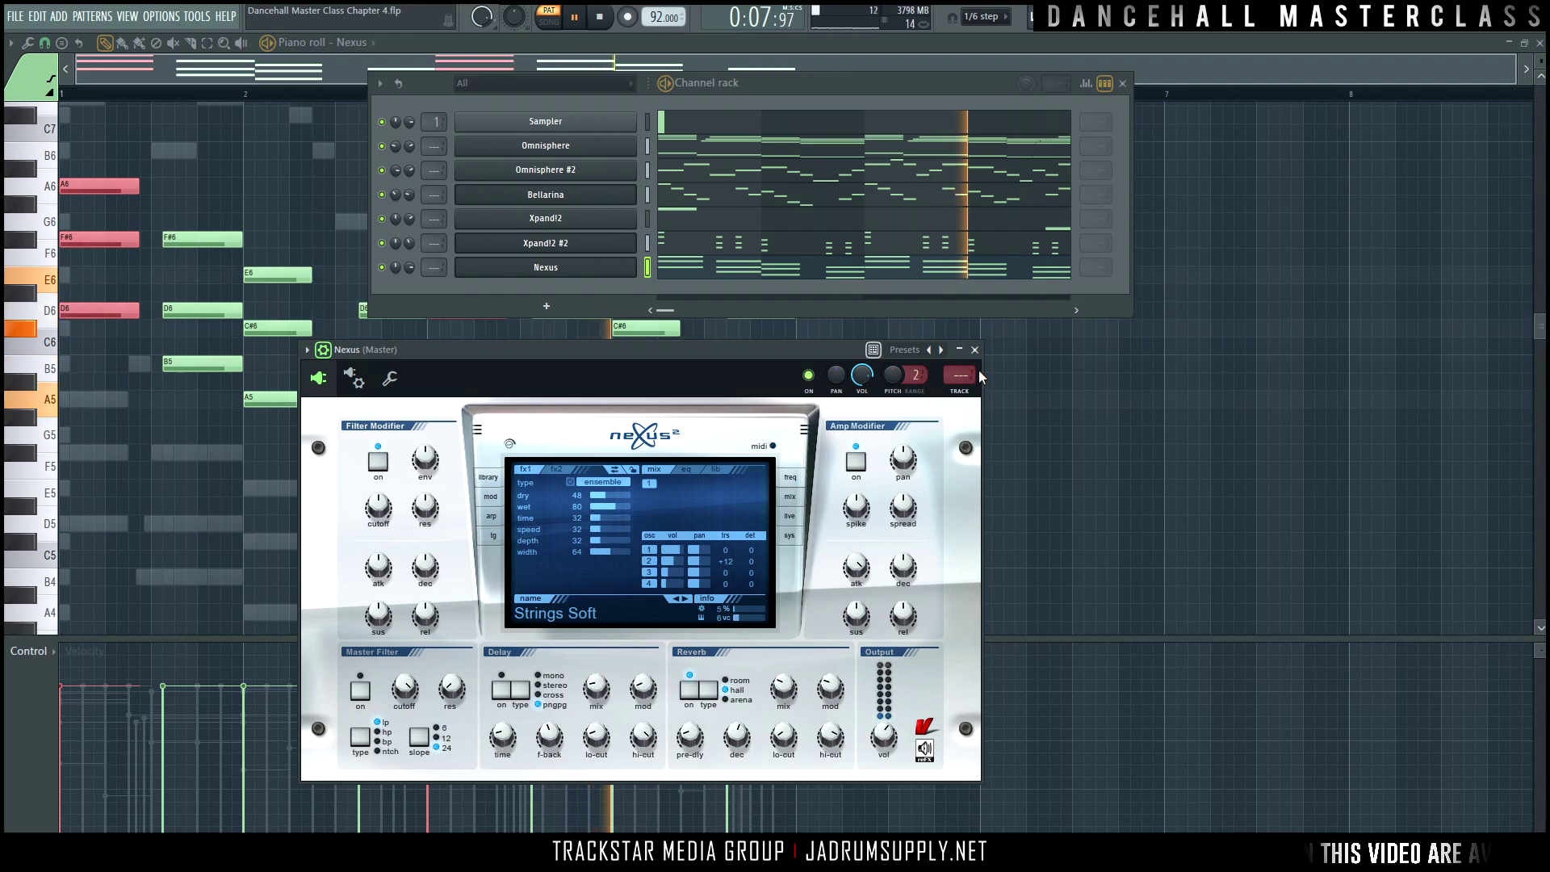
Step: Stop the full pattern, solo the Omnisphere channel and play it back
key("space")
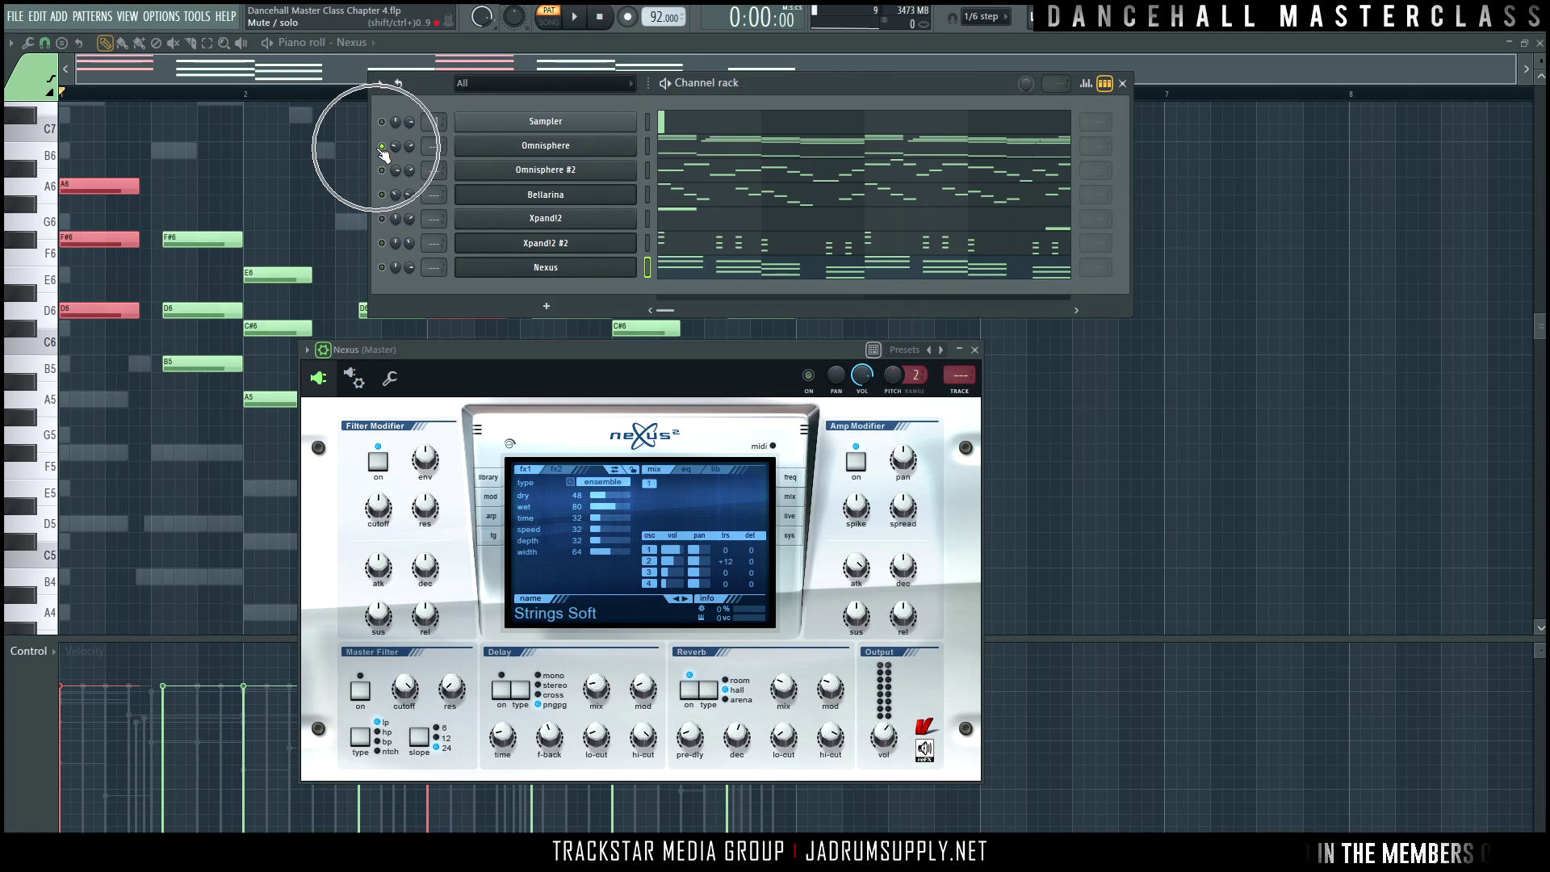
key("space")
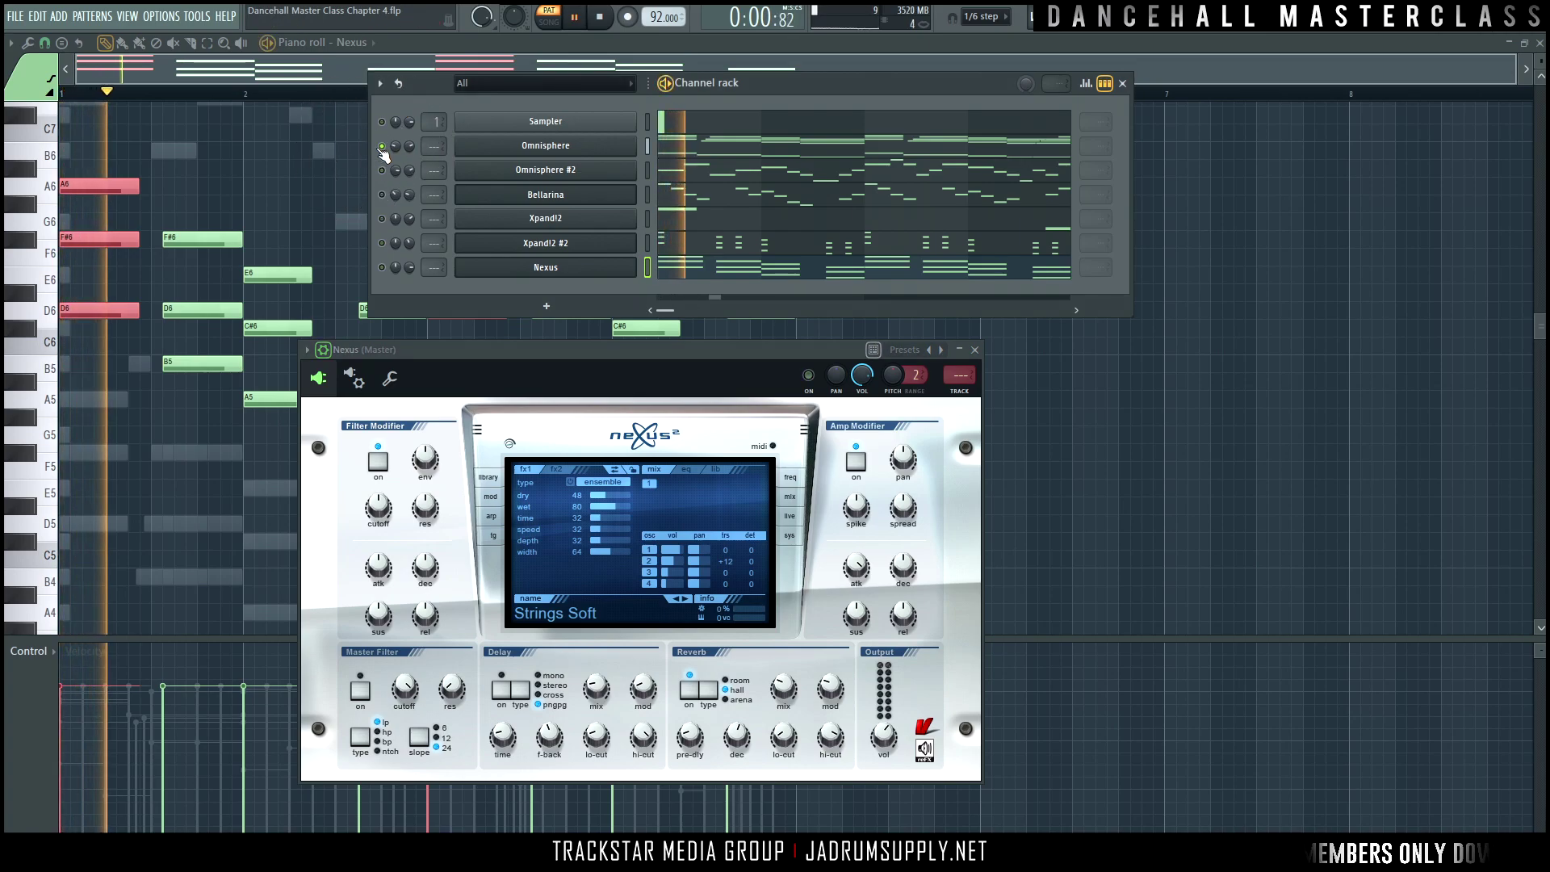